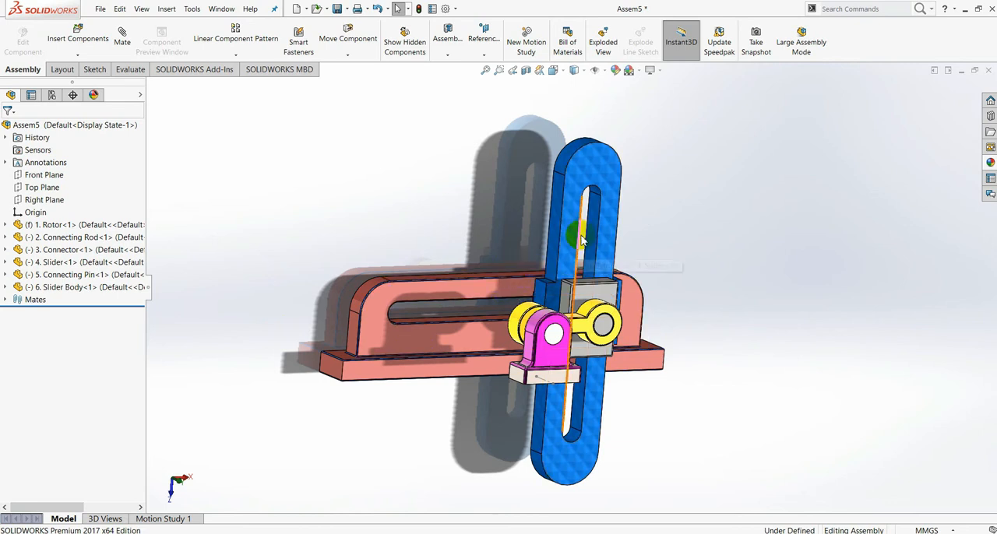
{"action": "left_click_drag", "start_coordinate": [613, 179], "coordinate": [664, 325]}
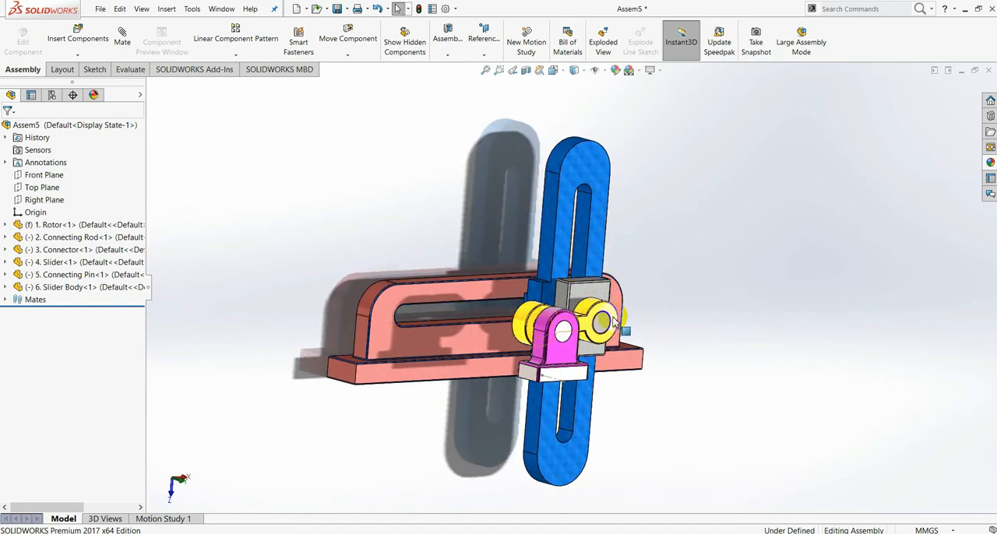
{"action": "left_click_drag", "start_coordinate": [614, 320], "coordinate": [572, 249]}
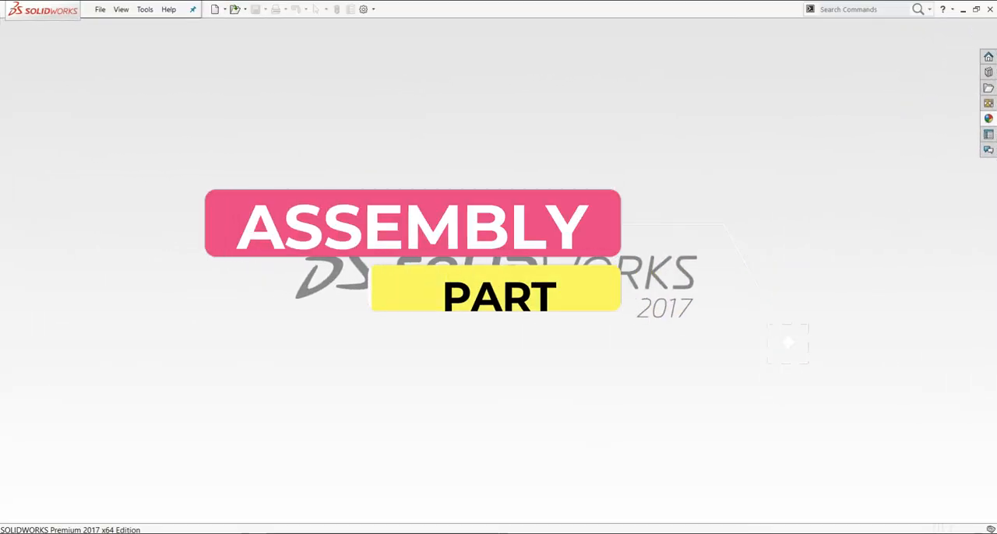
Step: Create a new assembly document
{"action": "left_click", "coordinate": [100, 9]}
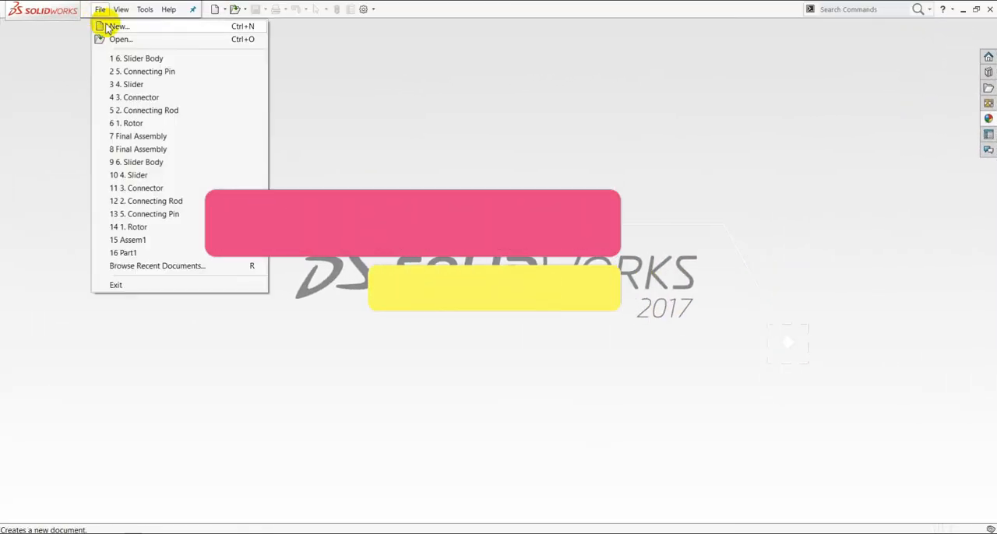
{"action": "left_click", "coordinate": [113, 26]}
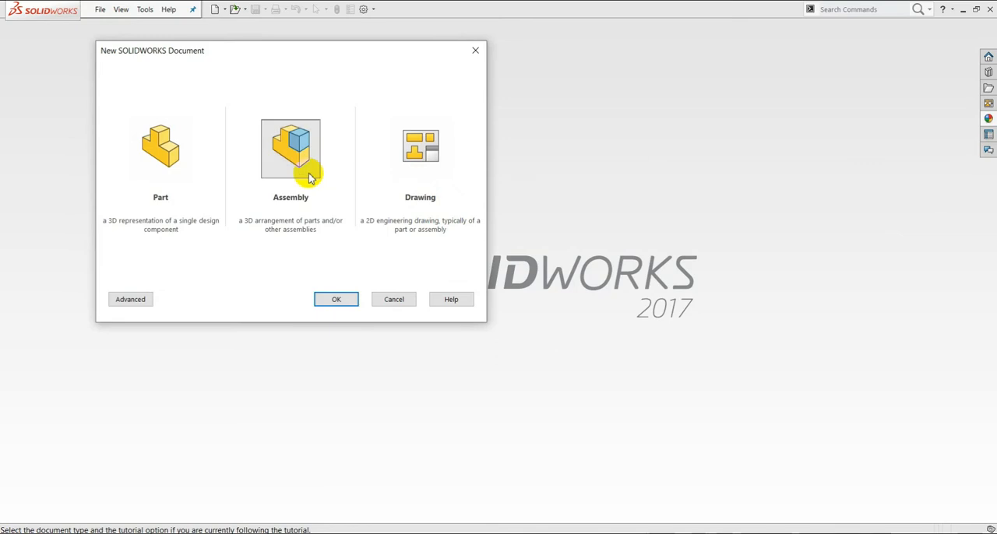
{"action": "left_click", "coordinate": [331, 298]}
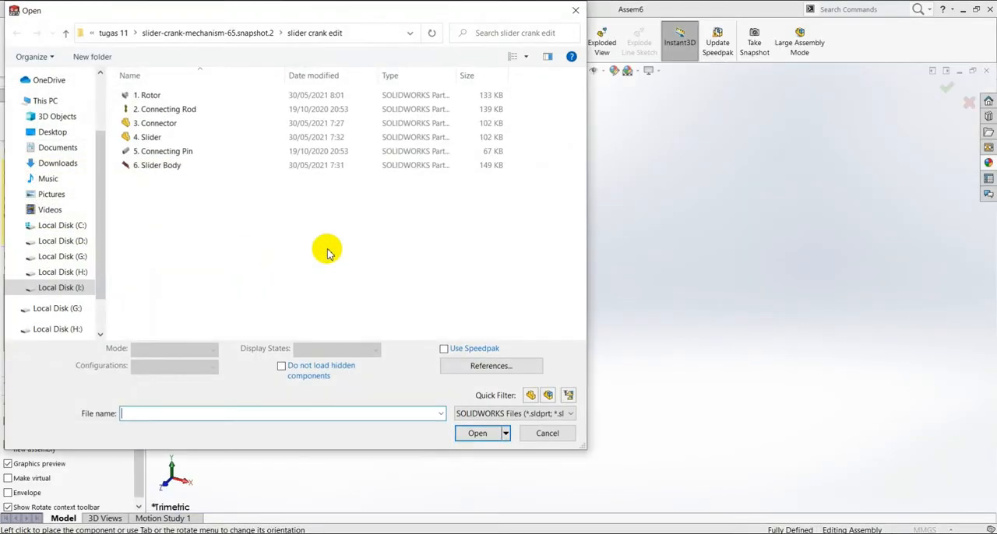
Step: Insert the part "1. Rotor" from the slider crank edit folder as the first, fixed component of the assembly
{"action": "left_click_drag", "start_coordinate": [246, 13], "coordinate": [485, 15]}
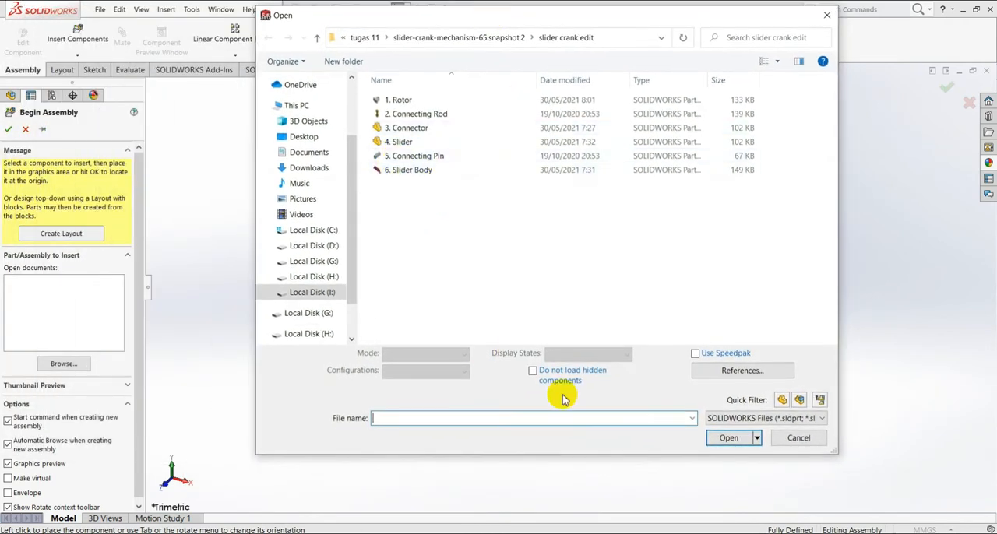
{"action": "left_click", "coordinate": [395, 102]}
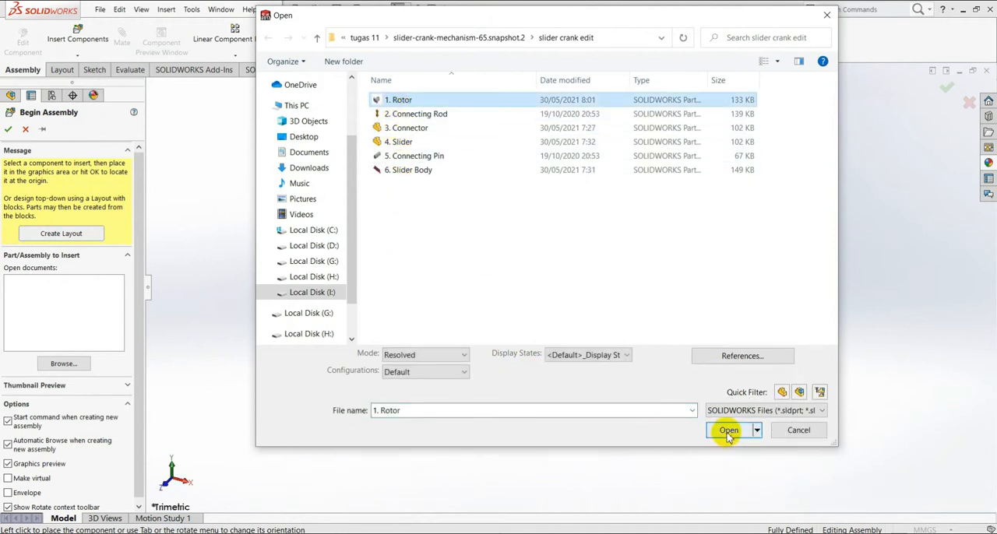
{"action": "left_click", "coordinate": [729, 433]}
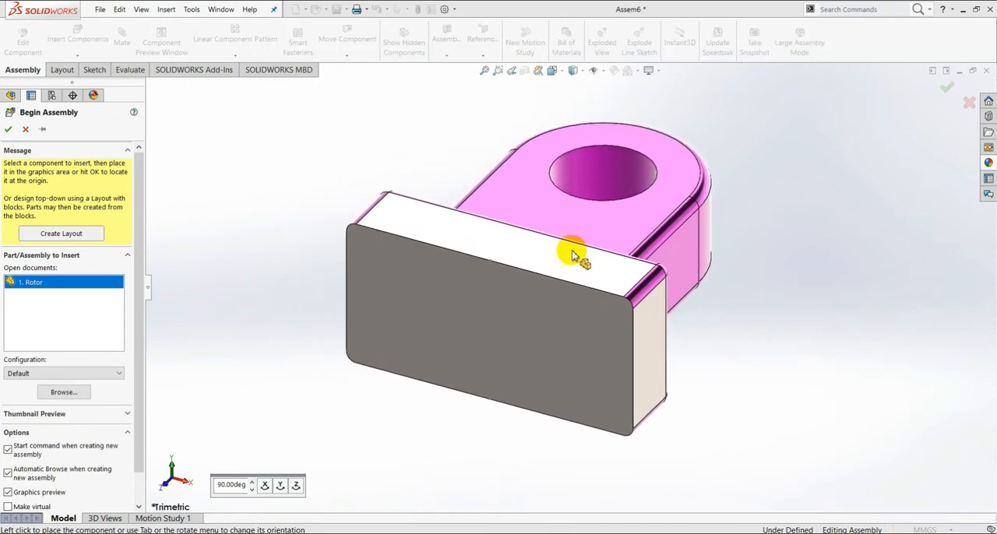
{"action": "scroll", "coordinate": [572, 256], "scroll_direction": "down", "scroll_amount": 3}
{"action": "left_click", "coordinate": [544, 242]}
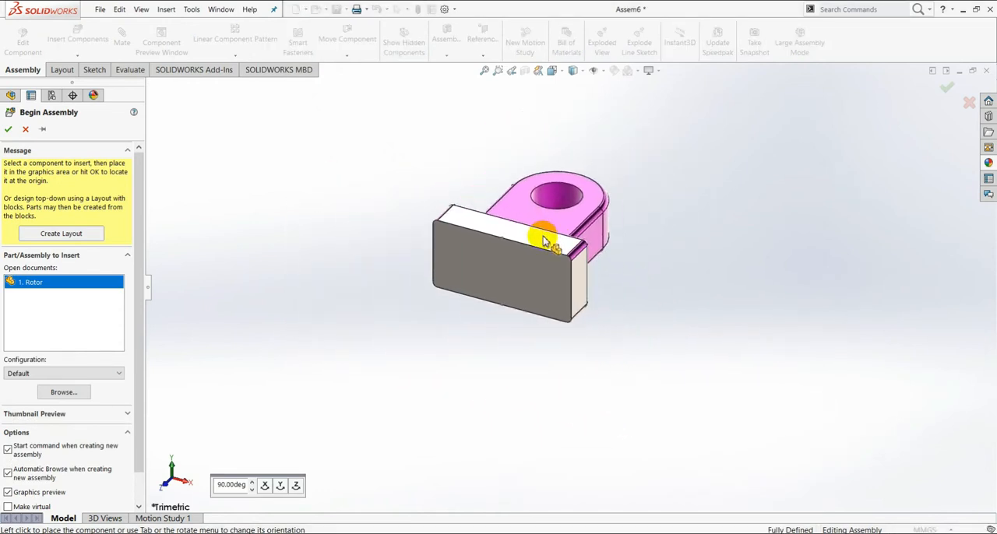
{"action": "scroll", "coordinate": [662, 295], "scroll_direction": "down", "scroll_amount": 5}
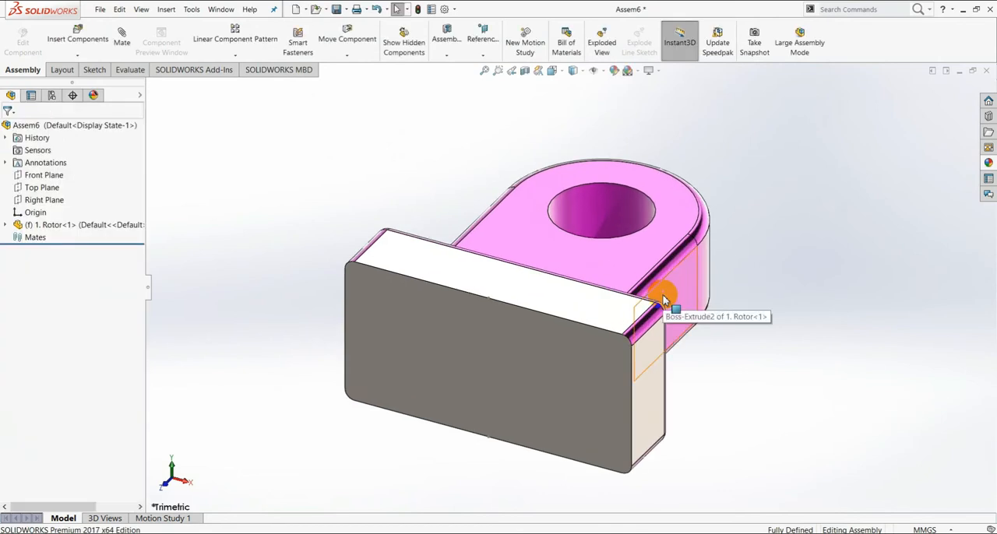
Step: Load 2. Connecting Rod, 3. Connector, 4. Slider, 5. Connecting Pin and 6. Slider Body together for insertion into the assembly
{"action": "scroll", "coordinate": [663, 299], "scroll_direction": "up", "scroll_amount": 5}
{"action": "middle_click_drag", "start_coordinate": [648, 289], "coordinate": [537, 227]}
{"action": "middle_click_drag", "start_coordinate": [735, 376], "coordinate": [626, 272]}
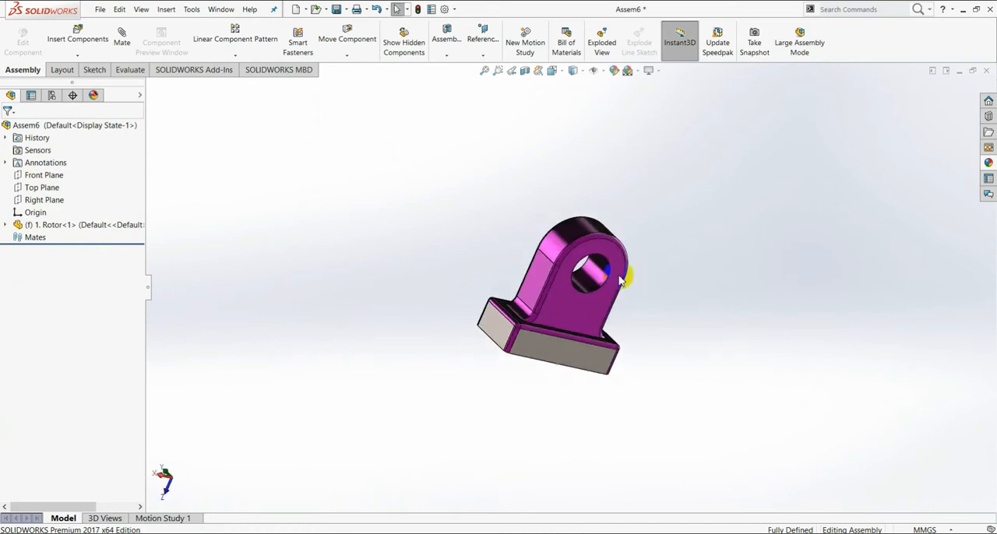
{"action": "left_click", "coordinate": [87, 61]}
{"action": "left_click", "coordinate": [77, 68]}
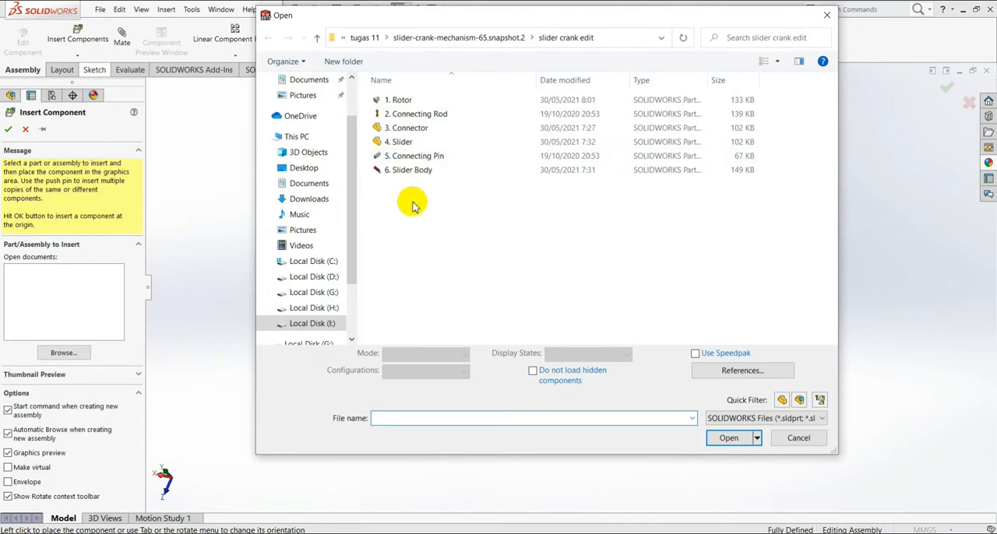
{"action": "left_click_drag", "start_coordinate": [507, 287], "coordinate": [379, 117]}
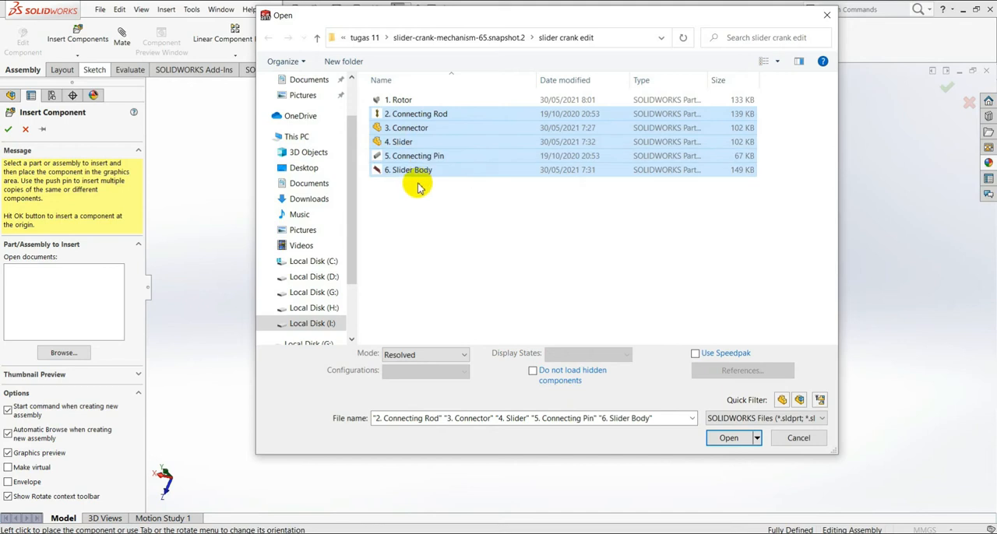
{"action": "left_click", "coordinate": [728, 438]}
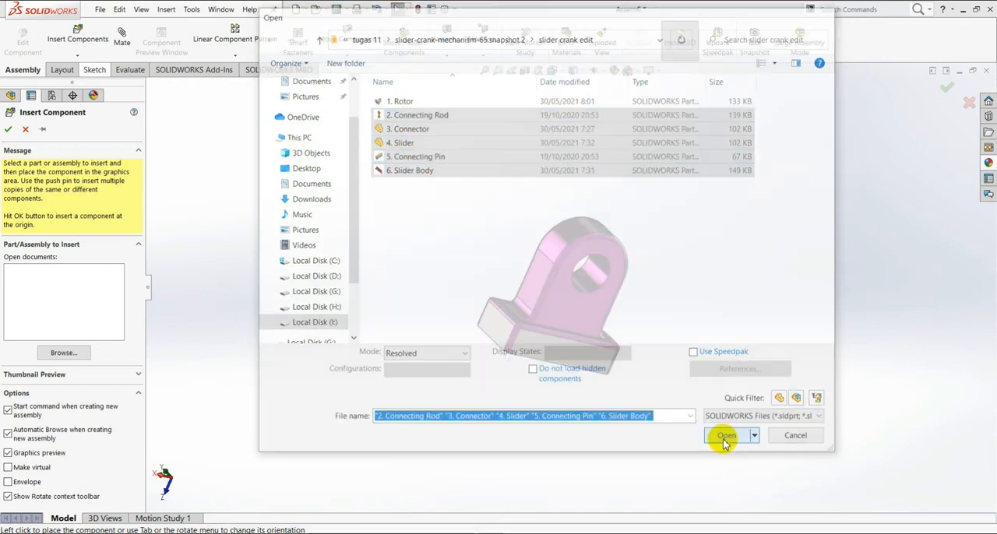
Step: Place the connecting rod, connector, slider, connecting pin and slider body one after another in the space above the rotor
{"action": "scroll", "coordinate": [490, 223], "scroll_direction": "up", "scroll_amount": 5}
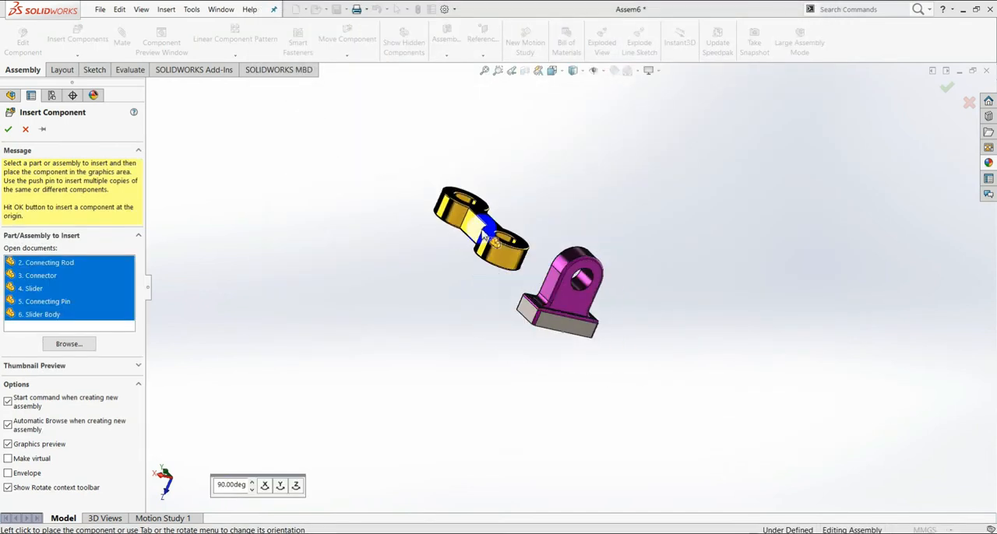
{"action": "left_click", "coordinate": [425, 191]}
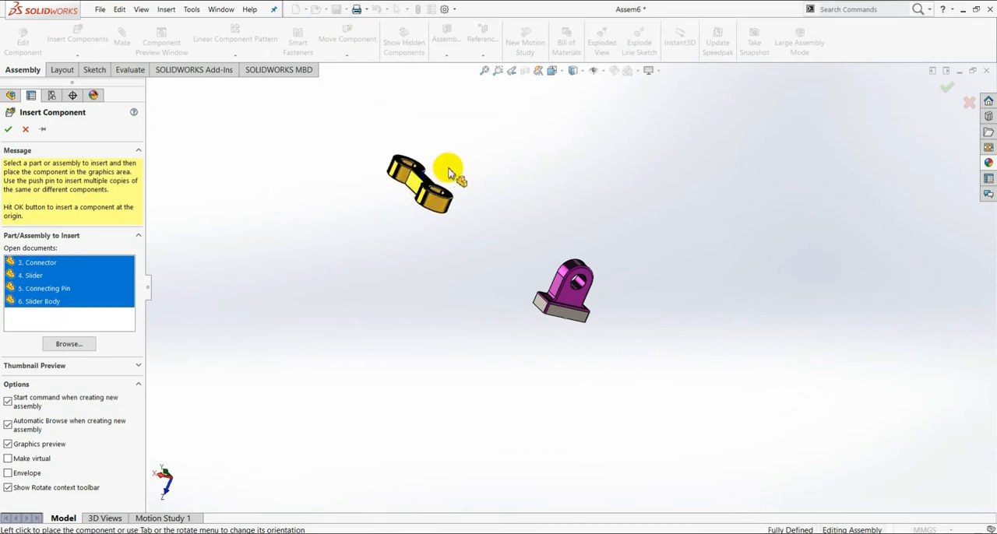
{"action": "left_click", "coordinate": [548, 170]}
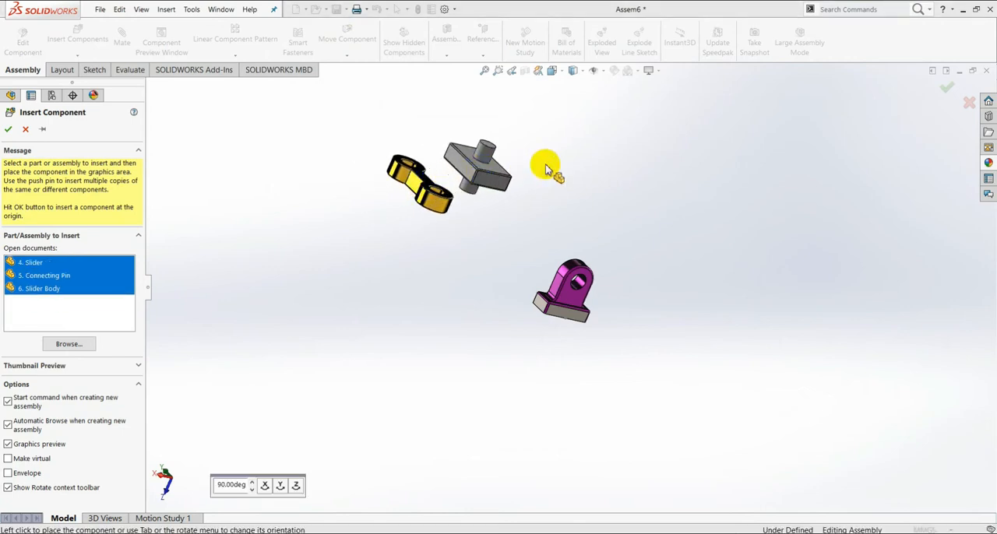
{"action": "left_click", "coordinate": [596, 167]}
{"action": "left_click", "coordinate": [628, 150]}
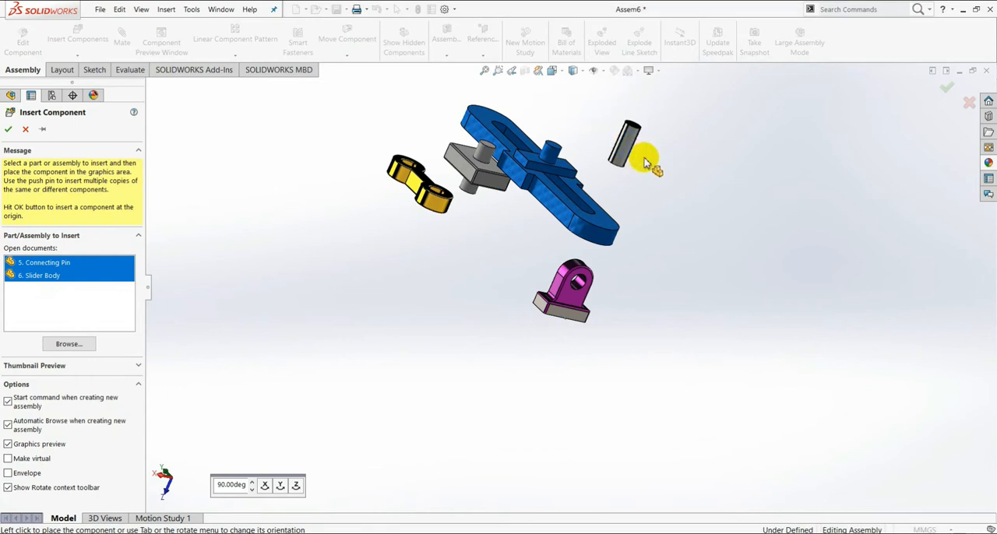
{"action": "left_click", "coordinate": [693, 176]}
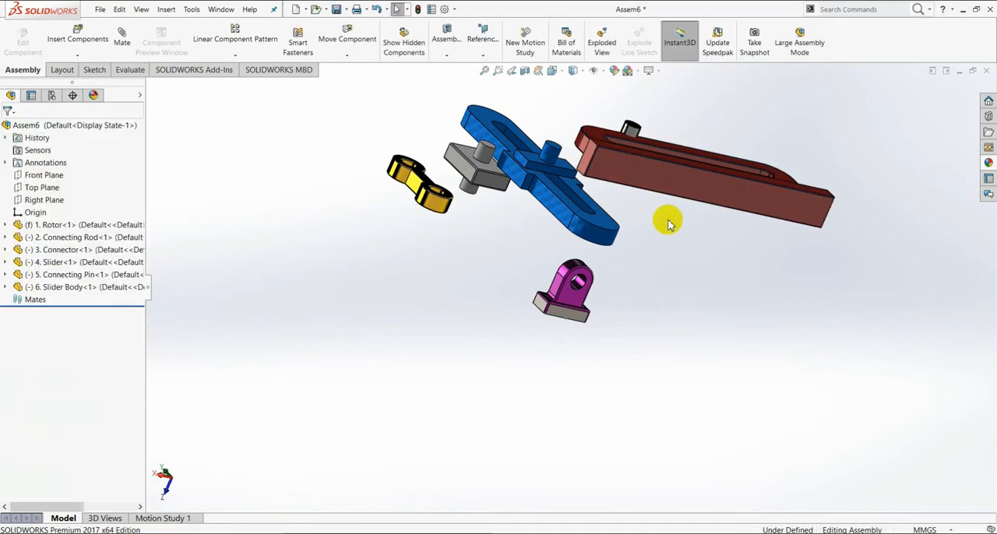
Step: Start the Mate command and move the connecting pin out of the slider body to a free spot beside the rotor
{"action": "middle_click_drag", "start_coordinate": [661, 265], "coordinate": [632, 314]}
{"action": "scroll", "coordinate": [588, 318], "scroll_direction": "down", "scroll_amount": 2}
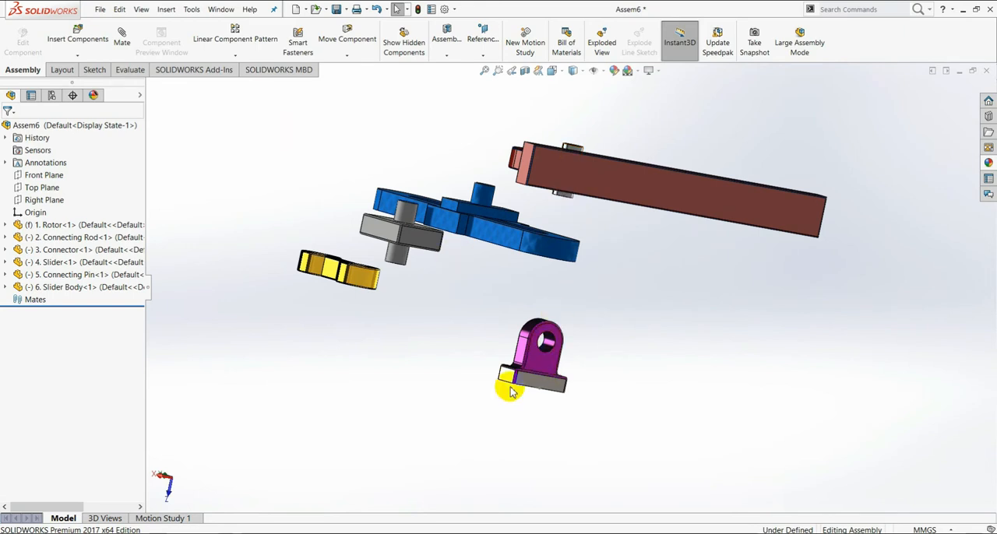
{"action": "scroll", "coordinate": [551, 350], "scroll_direction": "down", "scroll_amount": 1}
{"action": "left_click", "coordinate": [122, 39]}
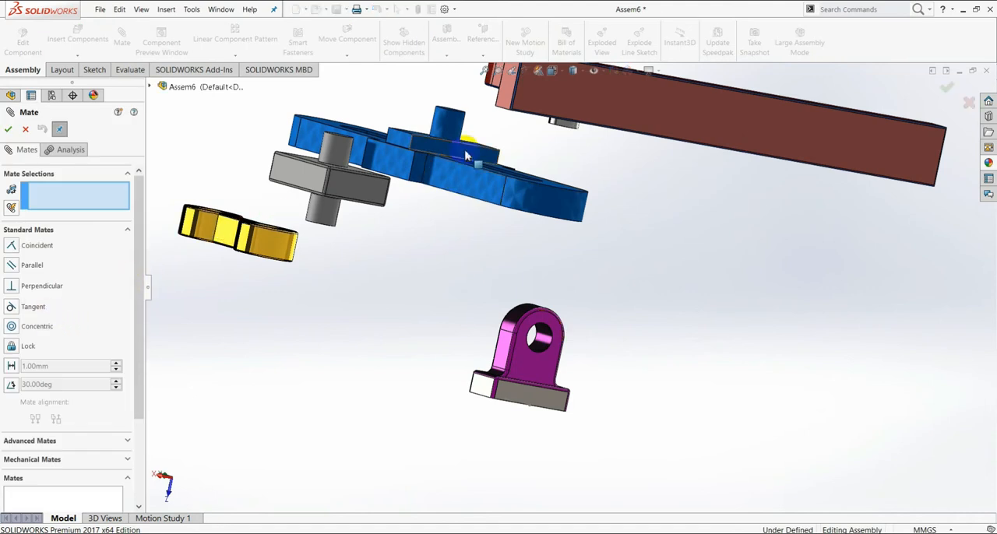
{"action": "scroll", "coordinate": [608, 161], "scroll_direction": "up", "scroll_amount": 3}
{"action": "scroll", "coordinate": [619, 176], "scroll_direction": "down", "scroll_amount": 5}
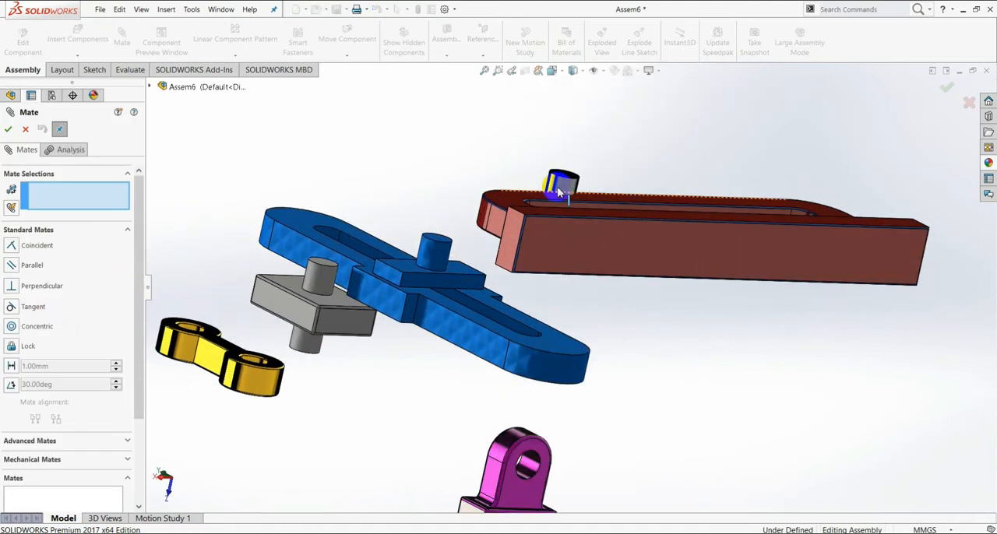
{"action": "left_click_drag", "start_coordinate": [569, 205], "coordinate": [662, 409]}
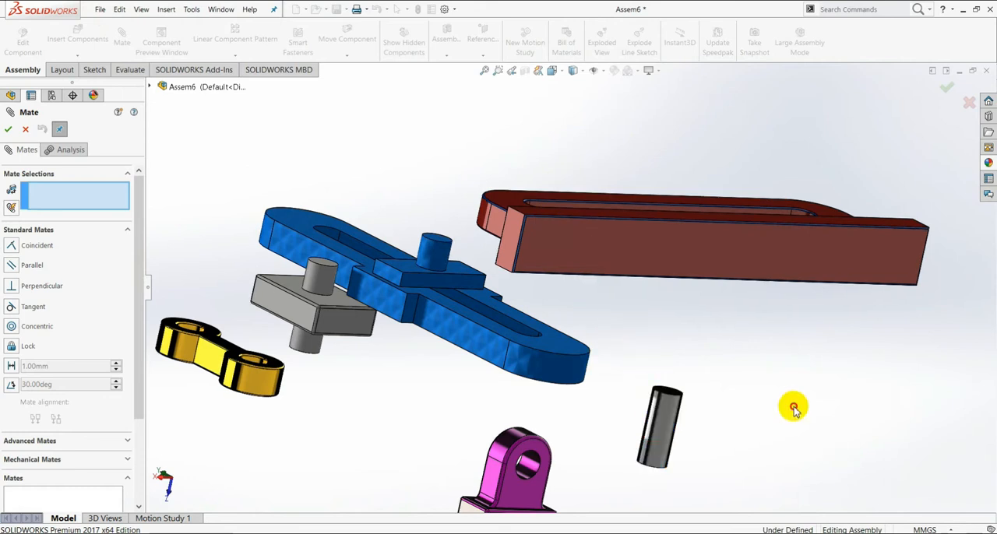
Step: Add a concentric mate between the connecting pin's cylindrical face and the rotor's hole
{"action": "left_click", "coordinate": [670, 438]}
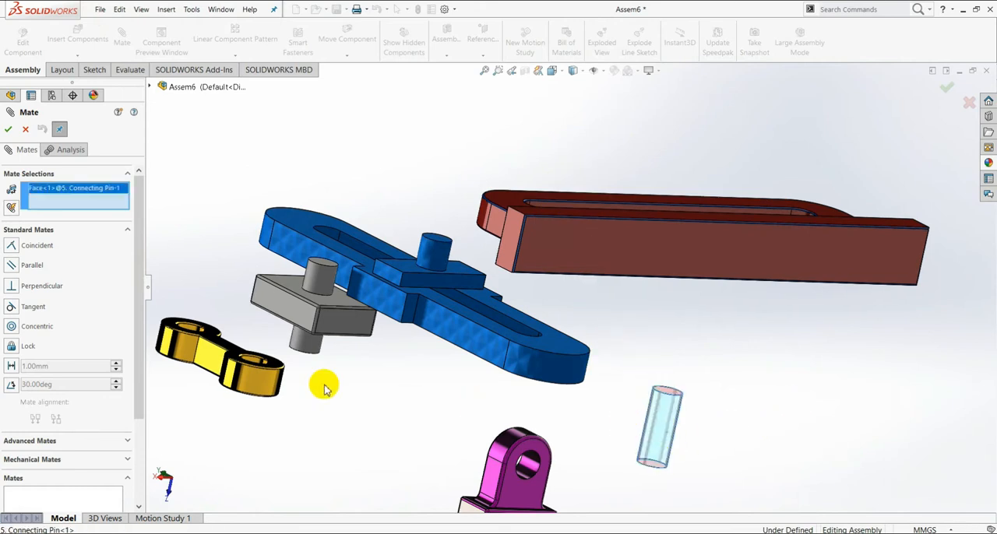
{"action": "left_click", "coordinate": [532, 472]}
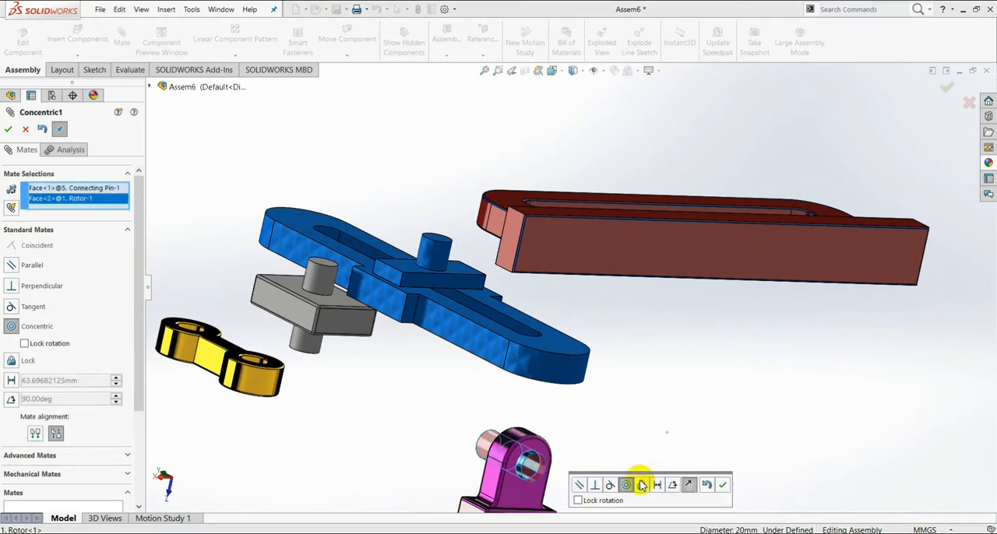
{"action": "left_click", "coordinate": [724, 487]}
Step: Add a coincident mate between the connecting pin's flat end face and the rotor's flat face around the hole
{"action": "middle_click_drag", "start_coordinate": [574, 449], "coordinate": [590, 427]}
{"action": "scroll", "coordinate": [592, 416], "scroll_direction": "down", "scroll_amount": 4}
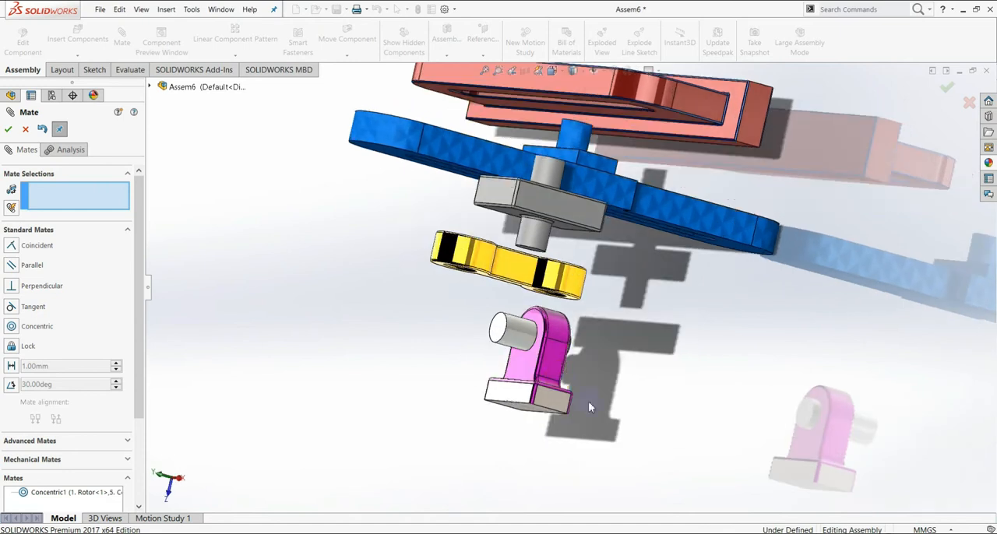
{"action": "scroll", "coordinate": [527, 345], "scroll_direction": "down", "scroll_amount": 2}
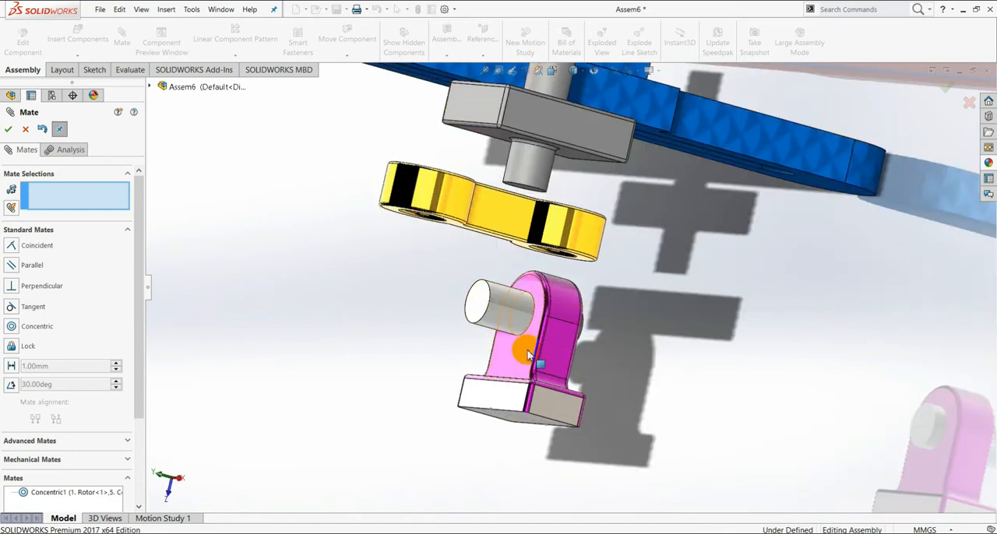
{"action": "left_click", "coordinate": [12, 247]}
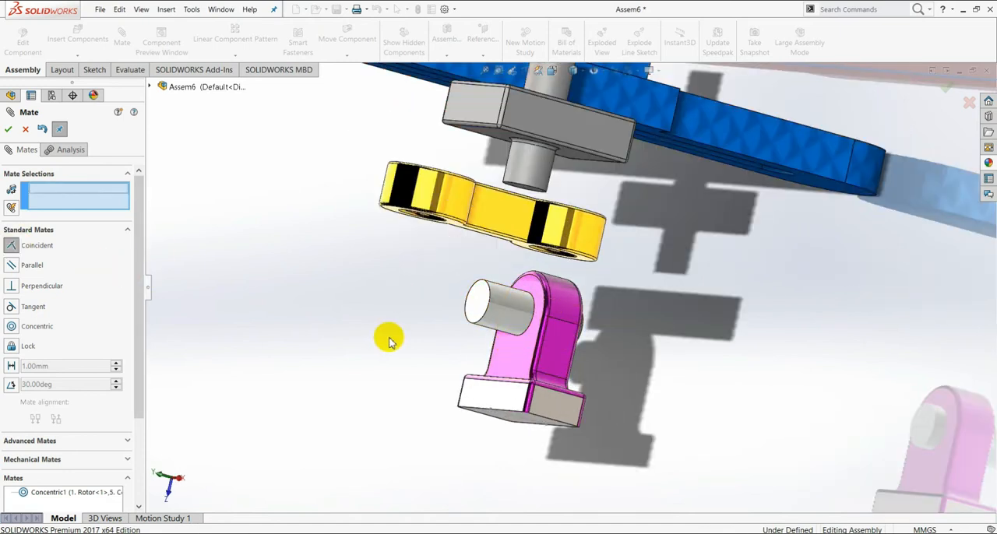
{"action": "left_click", "coordinate": [477, 311]}
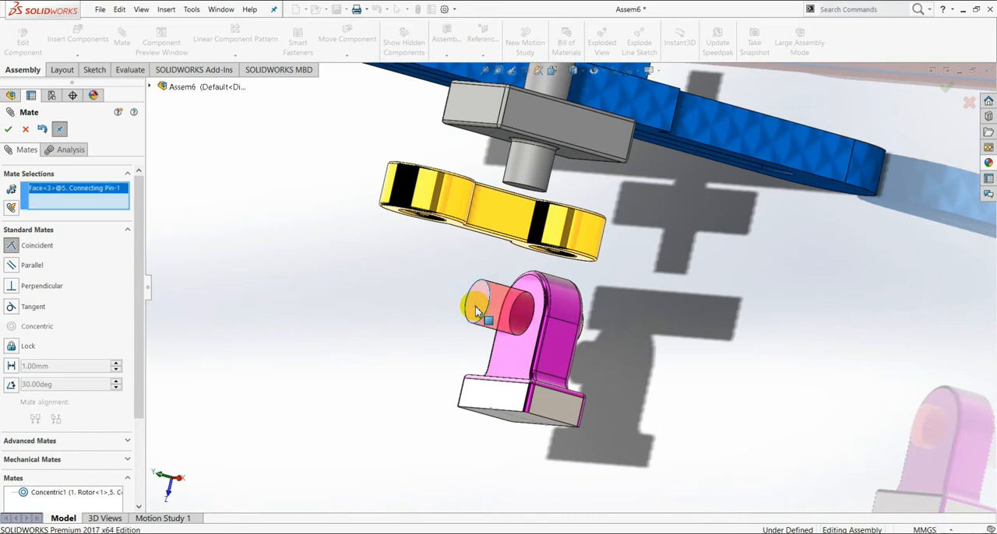
{"action": "left_click", "coordinate": [525, 353]}
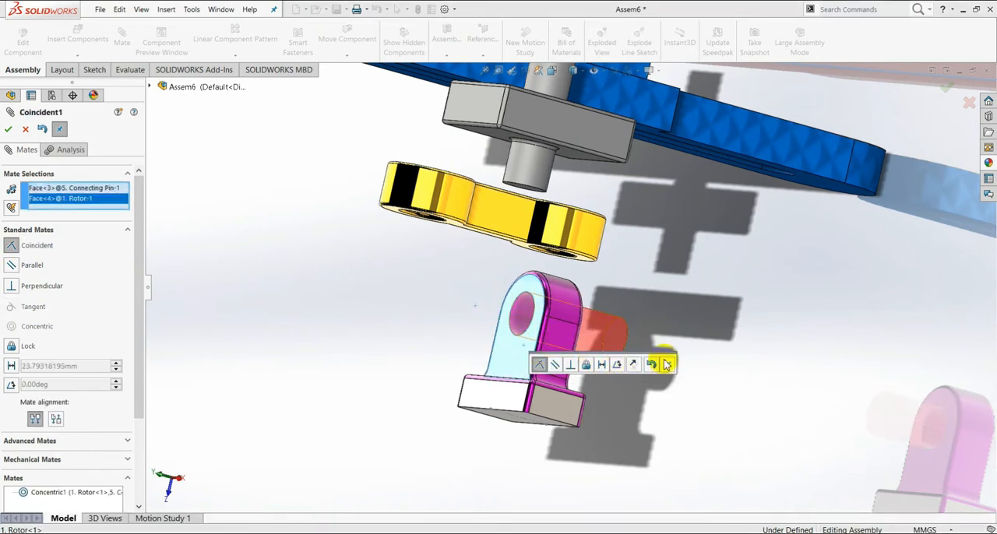
{"action": "left_click", "coordinate": [666, 365]}
Step: Add a concentric mate between one hole of the connecting rod and the connecting pin's cylindrical face
{"action": "scroll", "coordinate": [626, 331], "scroll_direction": "up", "scroll_amount": 3}
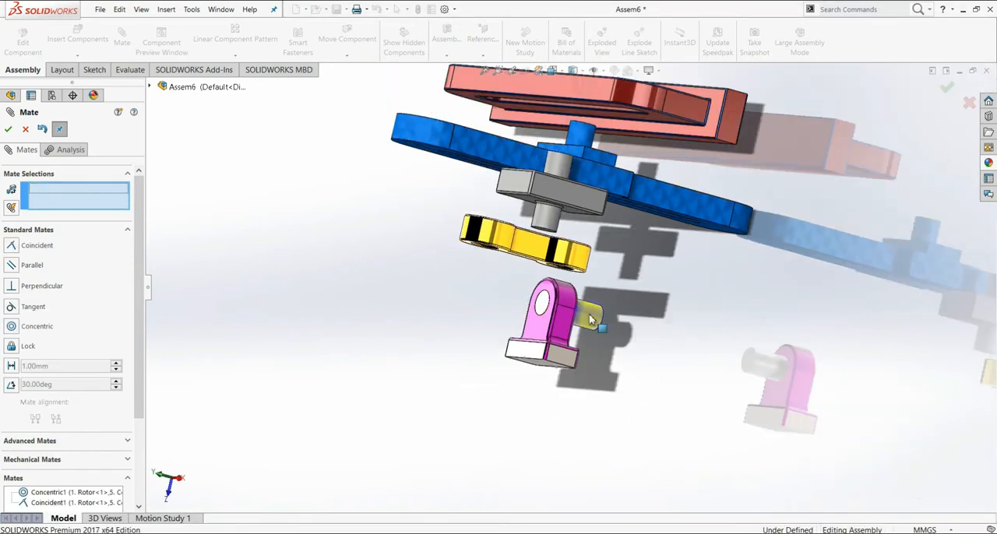
{"action": "middle_click_drag", "start_coordinate": [699, 339], "coordinate": [512, 290]}
{"action": "left_click_drag", "start_coordinate": [494, 260], "coordinate": [653, 283]}
{"action": "middle_click_drag", "start_coordinate": [621, 312], "coordinate": [636, 252]}
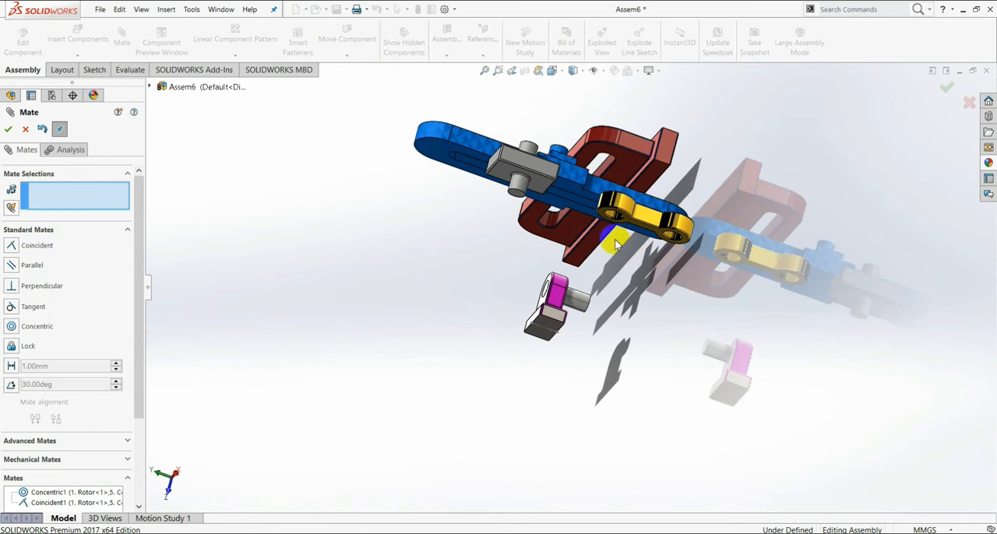
{"action": "scroll", "coordinate": [615, 245], "scroll_direction": "down", "scroll_amount": 4}
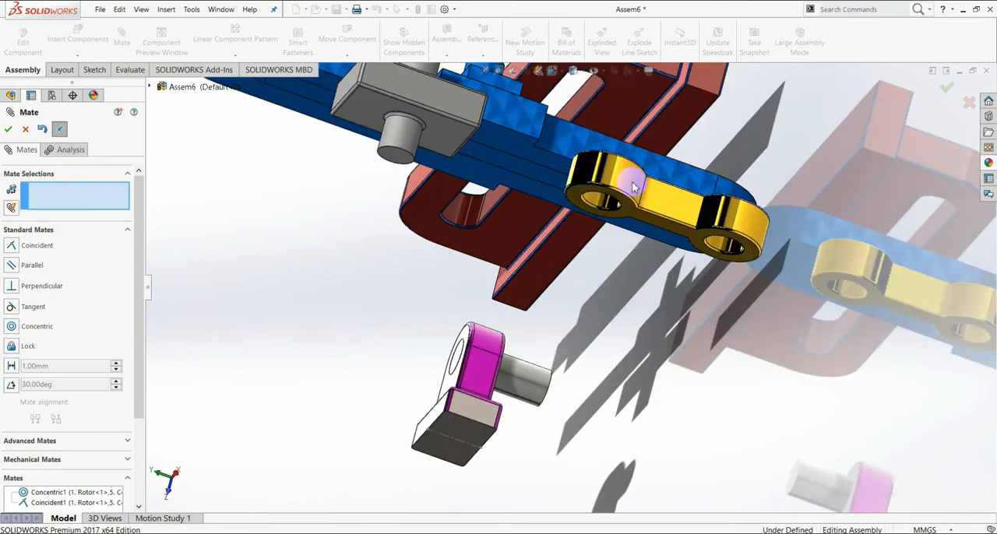
{"action": "left_click", "coordinate": [597, 204]}
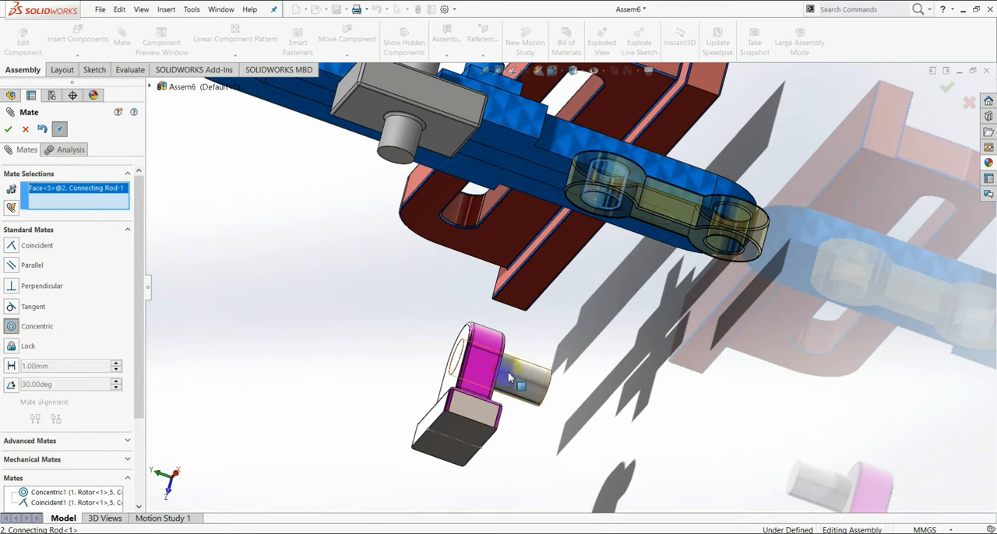
{"action": "scroll", "coordinate": [563, 394], "scroll_direction": "down", "scroll_amount": 3}
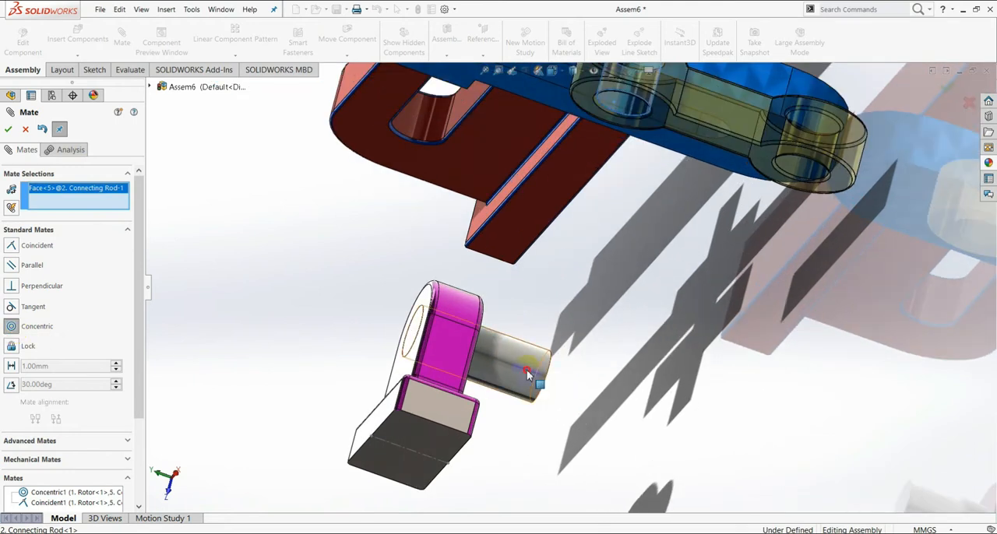
{"action": "left_click", "coordinate": [527, 375]}
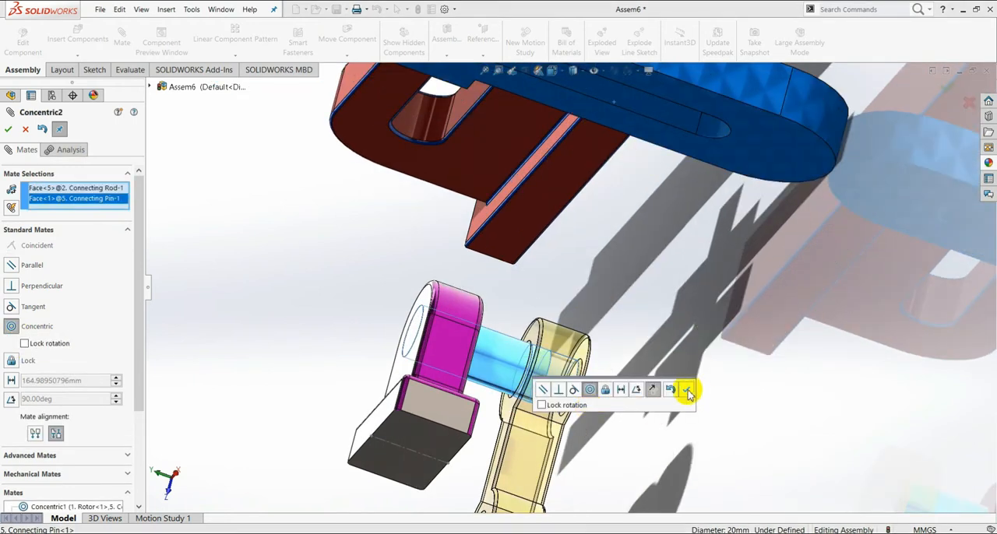
{"action": "left_click", "coordinate": [687, 392]}
Step: Slide the connecting rod along the pin and add a coincident mate between the rod's outer flat face and the pin's end face
{"action": "middle_click_drag", "start_coordinate": [672, 403], "coordinate": [642, 380]}
{"action": "scroll", "coordinate": [347, 347], "scroll_direction": "up", "scroll_amount": 4}
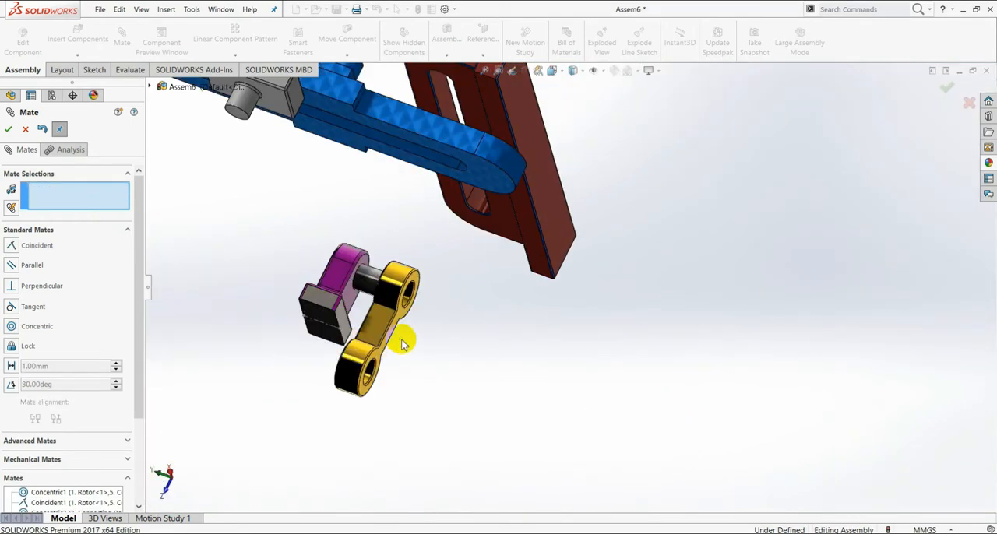
{"action": "left_click_drag", "start_coordinate": [382, 330], "coordinate": [348, 309]}
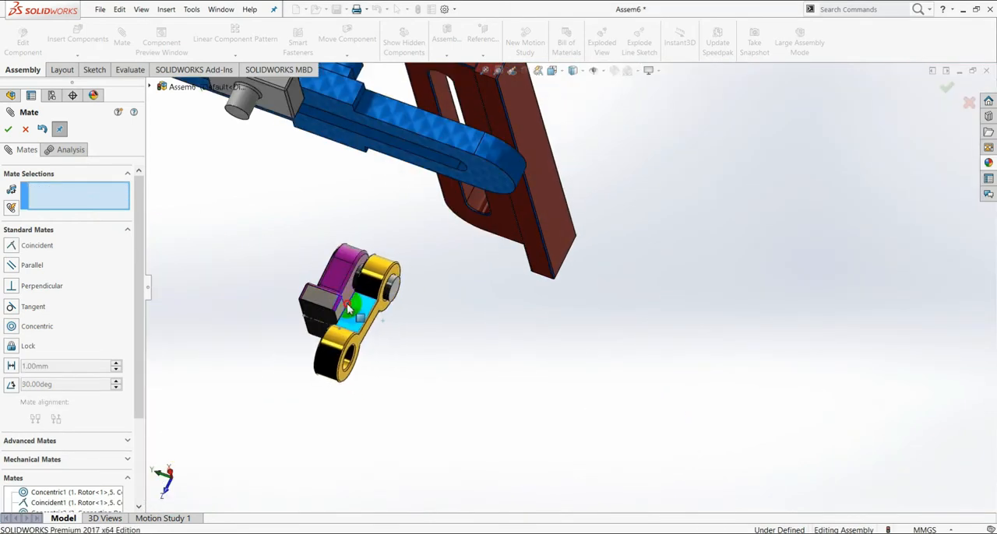
{"action": "scroll", "coordinate": [350, 299], "scroll_direction": "down", "scroll_amount": 3}
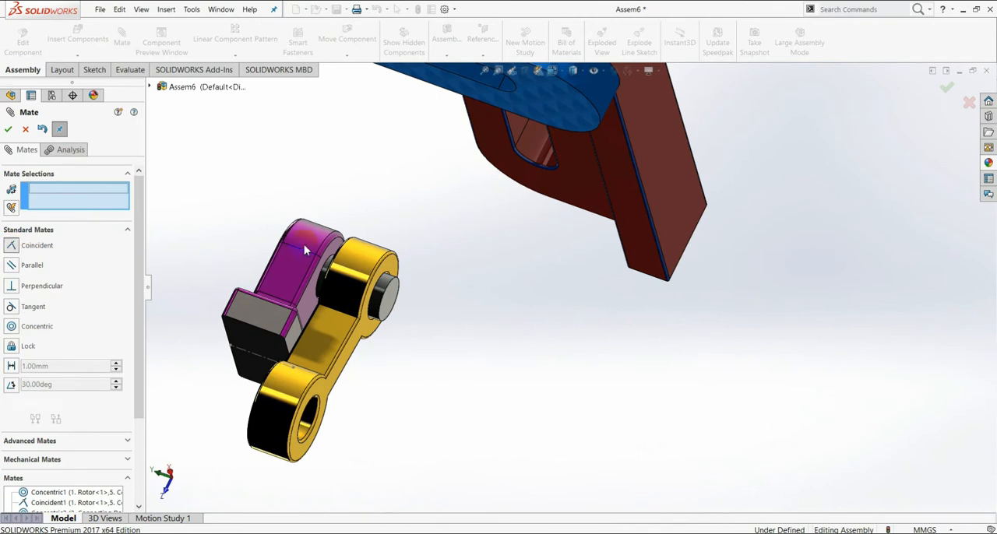
{"action": "left_click", "coordinate": [388, 294]}
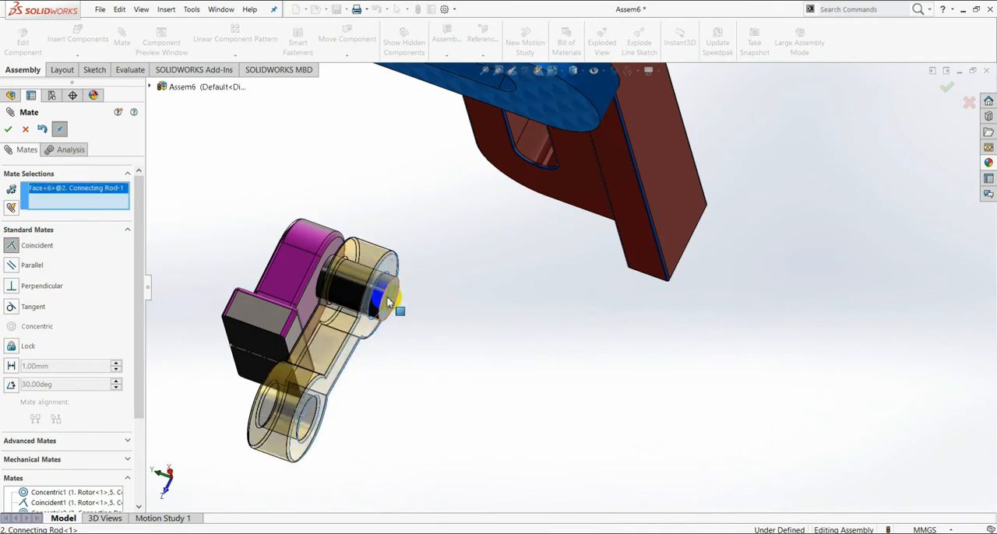
{"action": "left_click", "coordinate": [389, 303]}
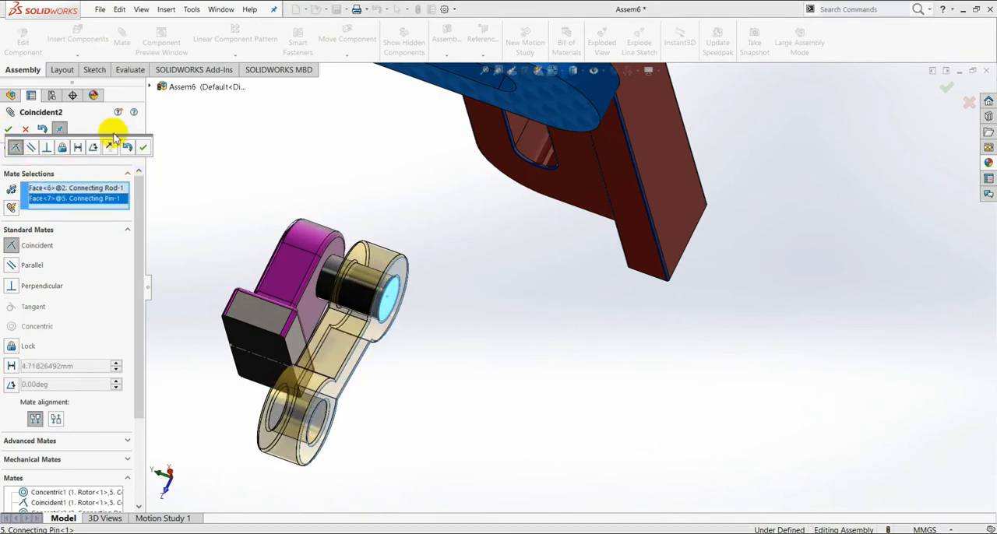
{"action": "left_click", "coordinate": [143, 149]}
Step: Move the slider off the connector to a free spot above the slider body
{"action": "scroll", "coordinate": [522, 336], "scroll_direction": "up", "scroll_amount": 5}
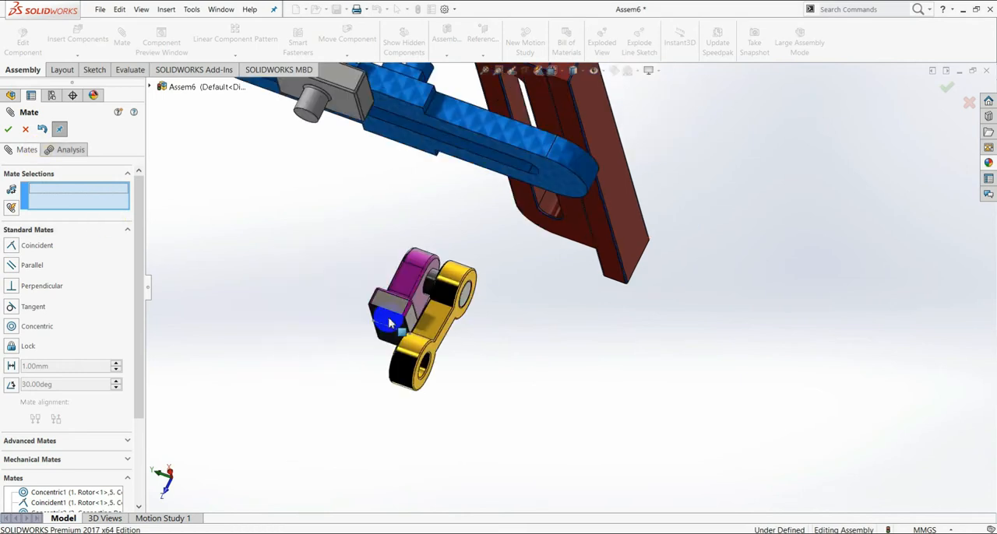
{"action": "scroll", "coordinate": [522, 336], "scroll_direction": "up", "scroll_amount": 2}
{"action": "mouse_move", "coordinate": [551, 314]}
{"action": "middle_mouse_down"}
{"action": "mouse_move", "coordinate": [541, 322]}
{"action": "mouse_move", "coordinate": [561, 317]}
{"action": "mouse_move", "coordinate": [553, 322]}
{"action": "middle_mouse_up"}
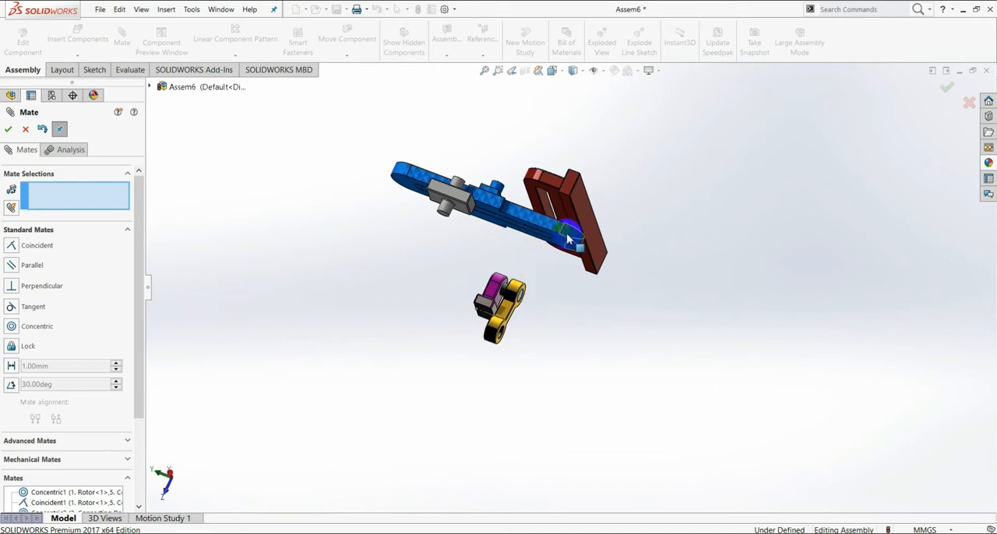
{"action": "scroll", "coordinate": [500, 200], "scroll_direction": "down", "scroll_amount": 4}
{"action": "left_click_drag", "start_coordinate": [500, 214], "coordinate": [631, 439]}
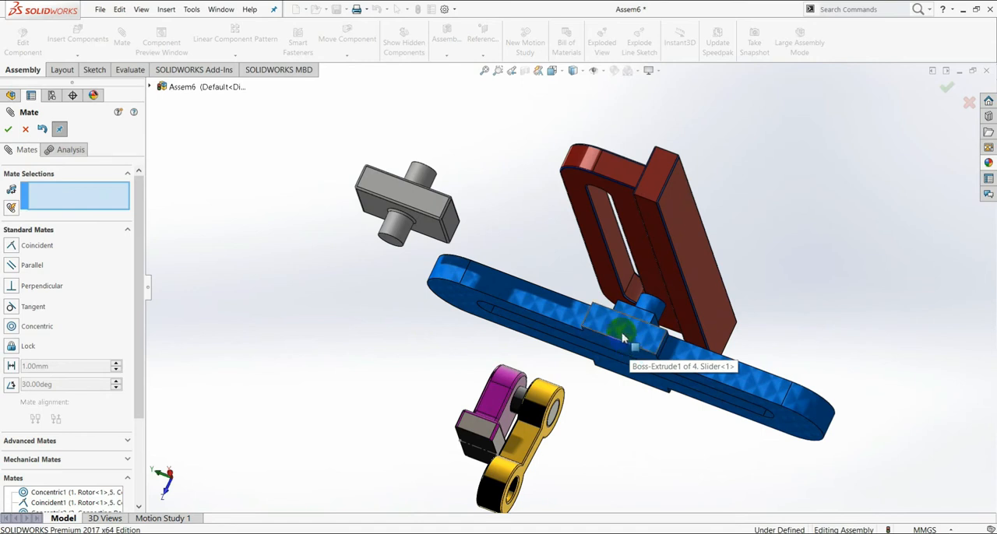
{"action": "left_click_drag", "start_coordinate": [628, 336], "coordinate": [700, 168]}
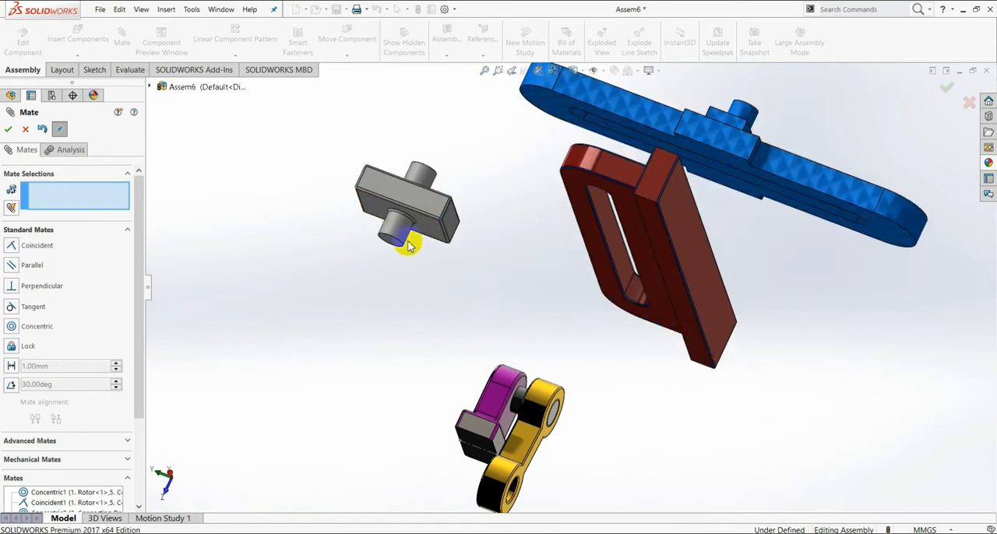
Step: Add a concentric mate between the connecting rod's free hole and a connector peg, with the mate alignment flipped
{"action": "scroll", "coordinate": [485, 289], "scroll_direction": "down", "scroll_amount": 3}
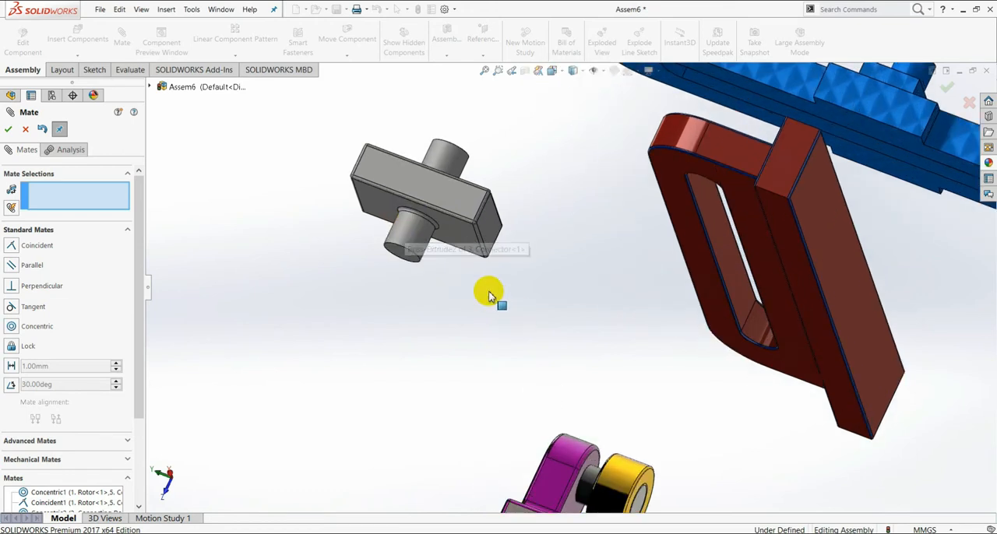
{"action": "scroll", "coordinate": [574, 396], "scroll_direction": "up", "scroll_amount": 5}
{"action": "scroll", "coordinate": [584, 409], "scroll_direction": "down", "scroll_amount": 5}
{"action": "scroll", "coordinate": [584, 409], "scroll_direction": "down", "scroll_amount": 4}
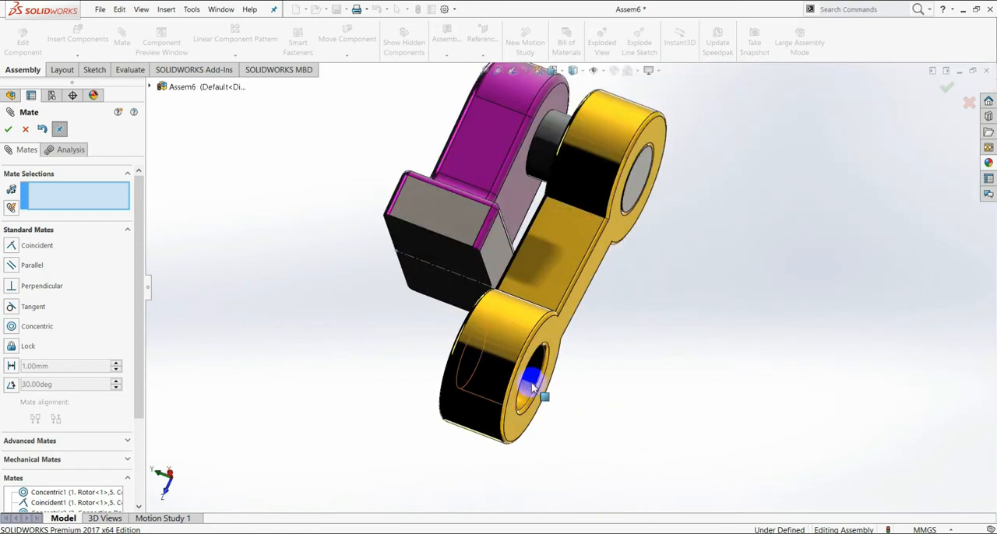
{"action": "left_click", "coordinate": [536, 383]}
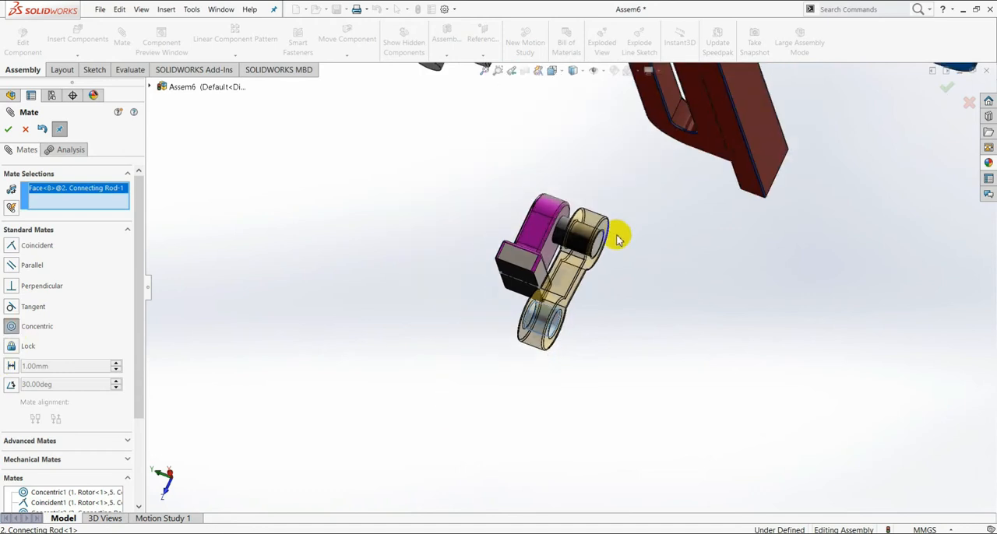
{"action": "scroll", "coordinate": [616, 233], "scroll_direction": "up", "scroll_amount": 5}
{"action": "scroll", "coordinate": [532, 170], "scroll_direction": "down", "scroll_amount": 3}
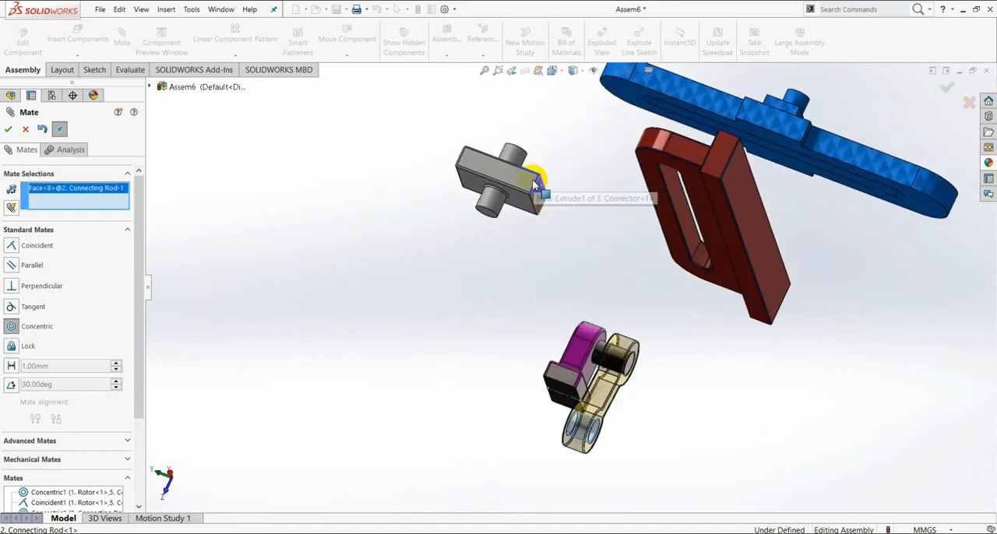
{"action": "left_click", "coordinate": [487, 201]}
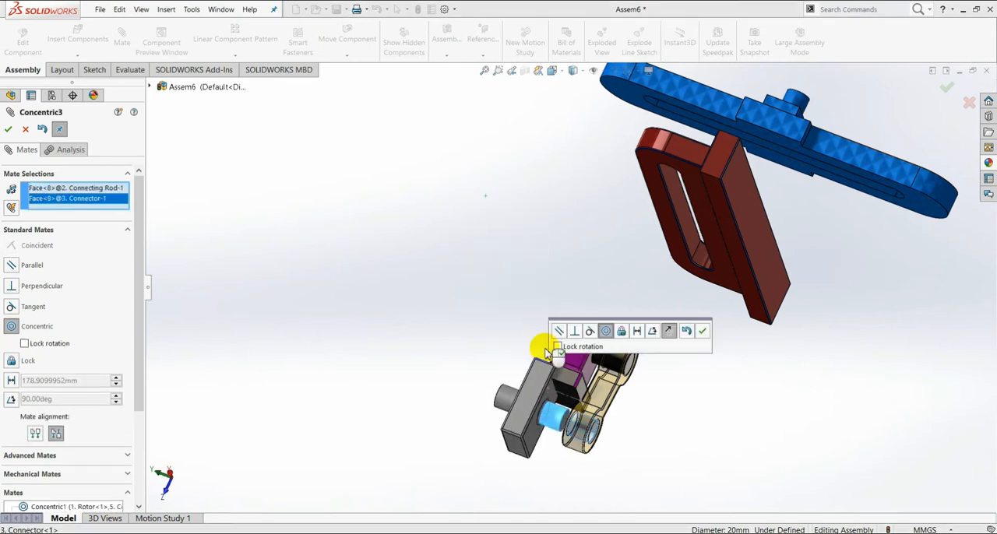
{"action": "left_click", "coordinate": [668, 333]}
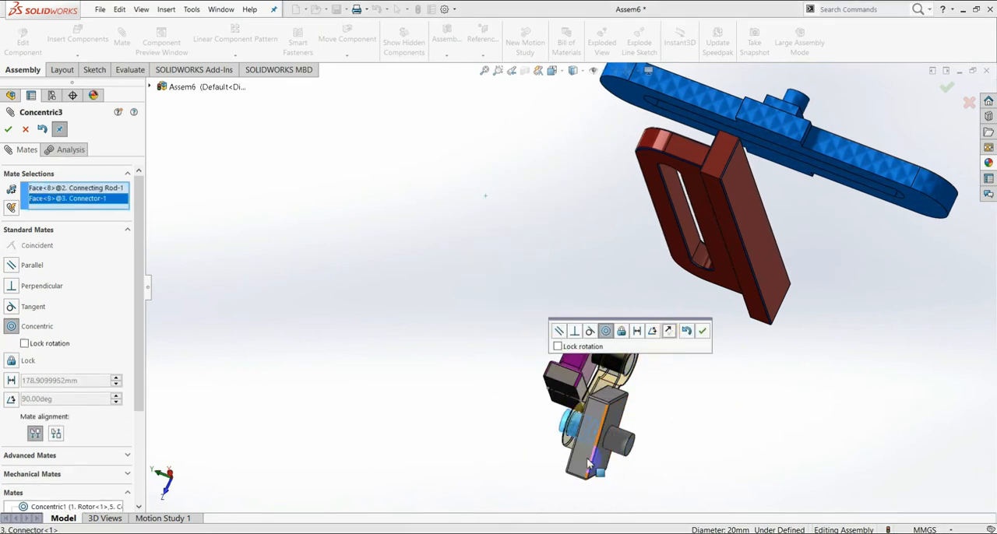
{"action": "left_click", "coordinate": [702, 331]}
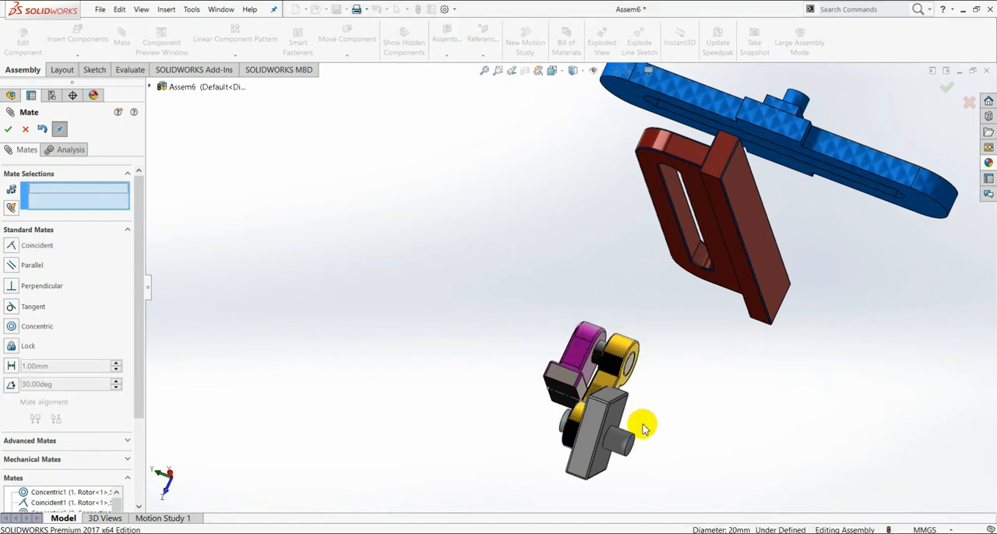
Step: Add a coincident mate between the connecting rod's flat face and the end face of the connector peg inside its hole
{"action": "middle_click_drag", "start_coordinate": [644, 429], "coordinate": [704, 431]}
{"action": "scroll", "coordinate": [634, 440], "scroll_direction": "down", "scroll_amount": 5}
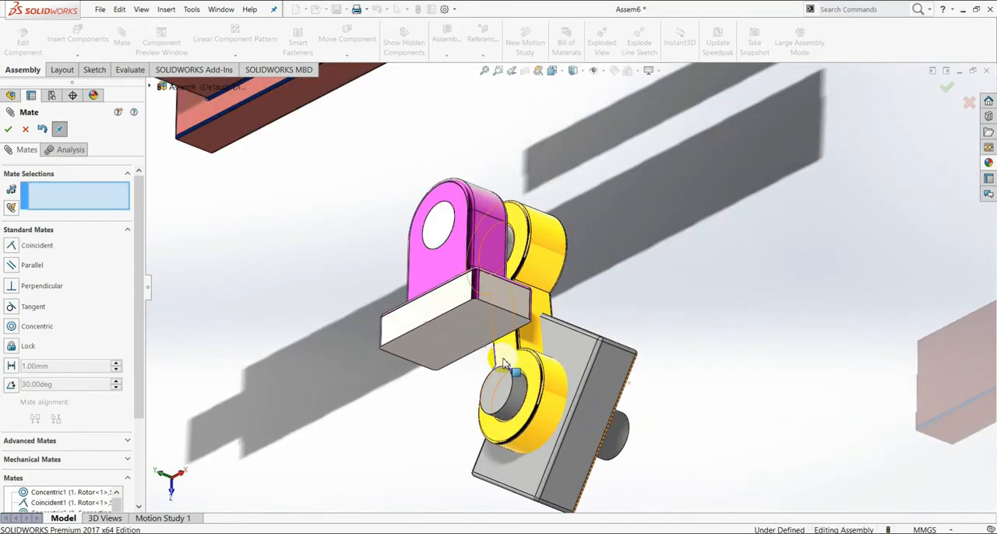
{"action": "left_click", "coordinate": [504, 365]}
{"action": "left_click", "coordinate": [536, 406]}
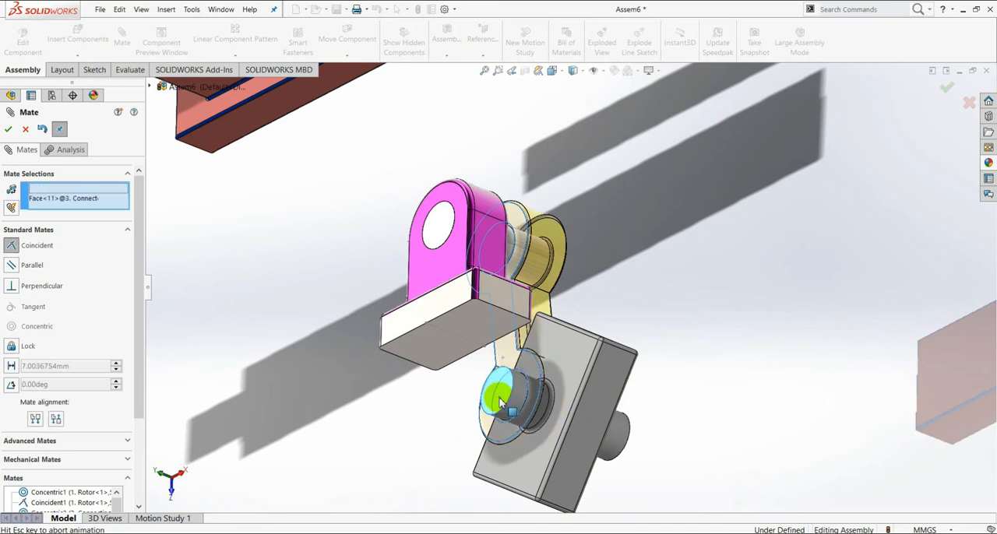
{"action": "left_click", "coordinate": [670, 427]}
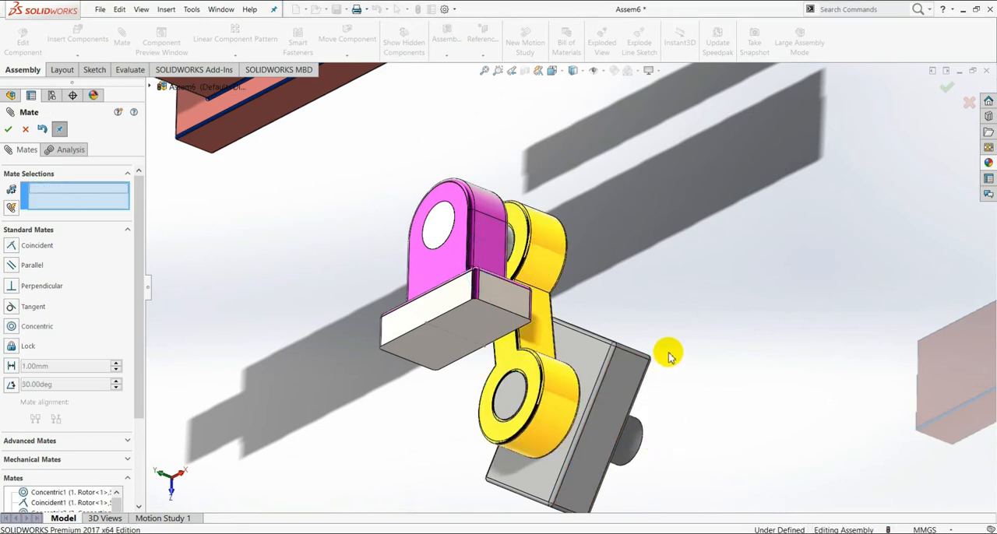
Step: Close the Mate command and turn the slider to a tilted orientation using Rotate Component with Free Drag
{"action": "middle_click_drag", "start_coordinate": [667, 349], "coordinate": [647, 348]}
{"action": "scroll", "coordinate": [646, 340], "scroll_direction": "up", "scroll_amount": 5}
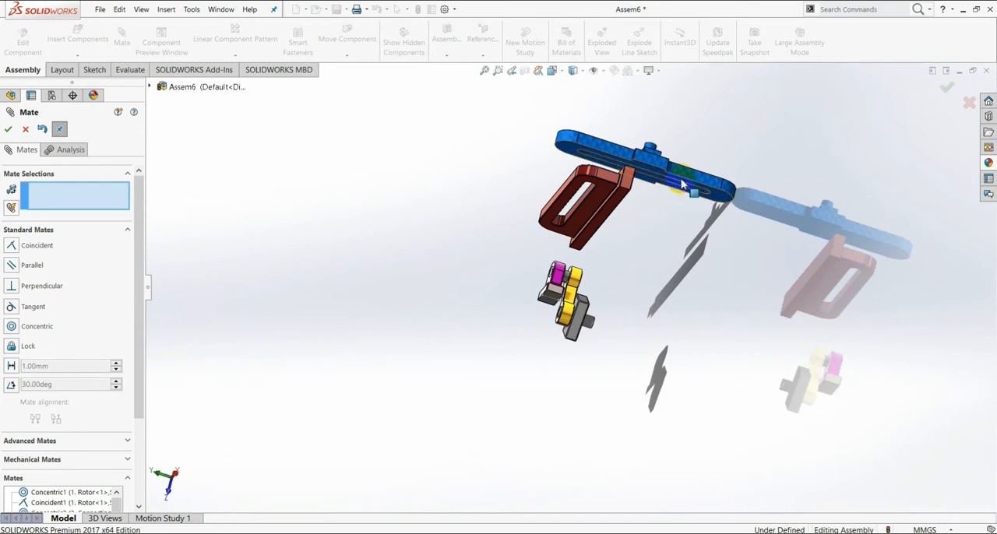
{"action": "scroll", "coordinate": [668, 206], "scroll_direction": "down", "scroll_amount": 3}
{"action": "middle_click_drag", "start_coordinate": [660, 213], "coordinate": [631, 302]}
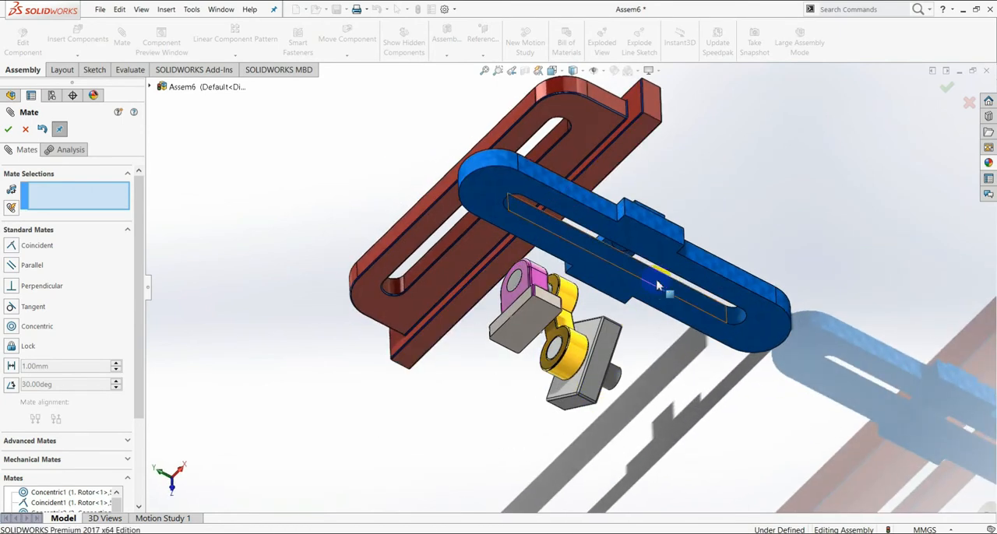
{"action": "middle_click_drag", "start_coordinate": [650, 334], "coordinate": [615, 342]}
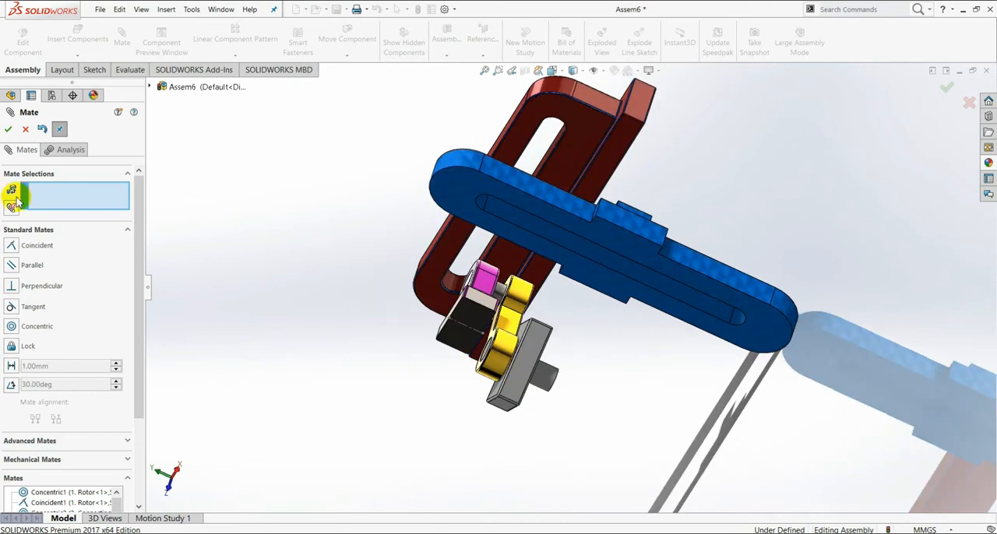
{"action": "left_click", "coordinate": [10, 135]}
{"action": "scroll", "coordinate": [668, 289], "scroll_direction": "up", "scroll_amount": 3}
{"action": "middle_click_drag", "start_coordinate": [664, 291], "coordinate": [632, 322]}
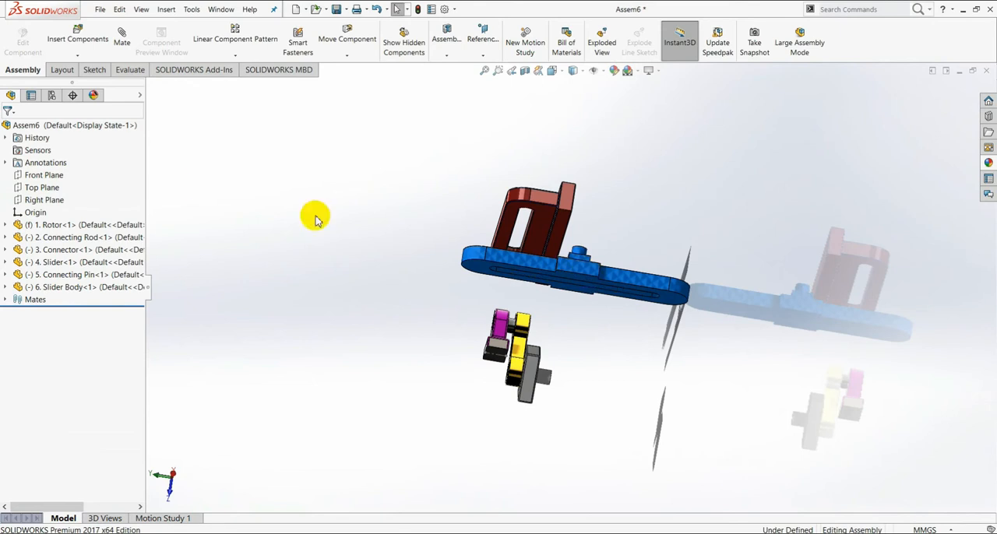
{"action": "left_click", "coordinate": [347, 55]}
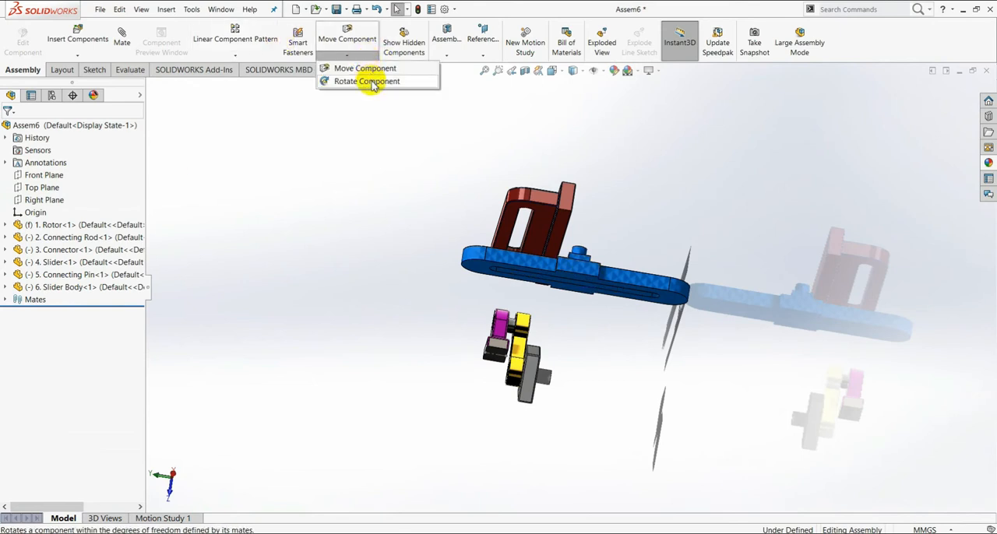
{"action": "left_click", "coordinate": [366, 81]}
{"action": "left_click_drag", "start_coordinate": [648, 297], "coordinate": [605, 338]}
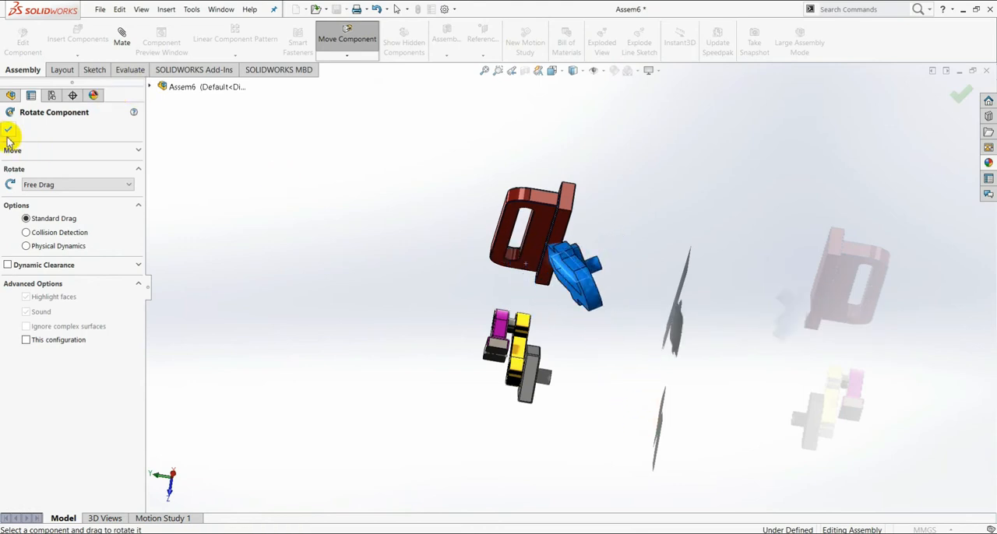
Step: Add a parallel mate between the slider's flat slotted face and the connector plate's flat face on the peg side
{"action": "scroll", "coordinate": [597, 334], "scroll_direction": "down", "scroll_amount": 3}
{"action": "middle_click_drag", "start_coordinate": [577, 341], "coordinate": [545, 332]}
{"action": "middle_click_drag", "start_coordinate": [526, 282], "coordinate": [559, 290]}
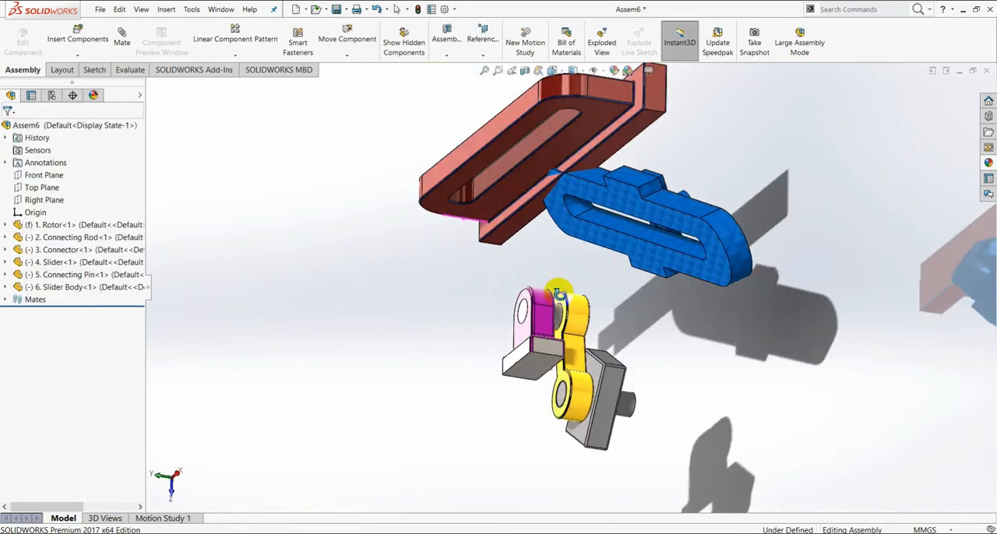
{"action": "scroll", "coordinate": [705, 278], "scroll_direction": "down", "scroll_amount": 3}
{"action": "left_click", "coordinate": [707, 260]}
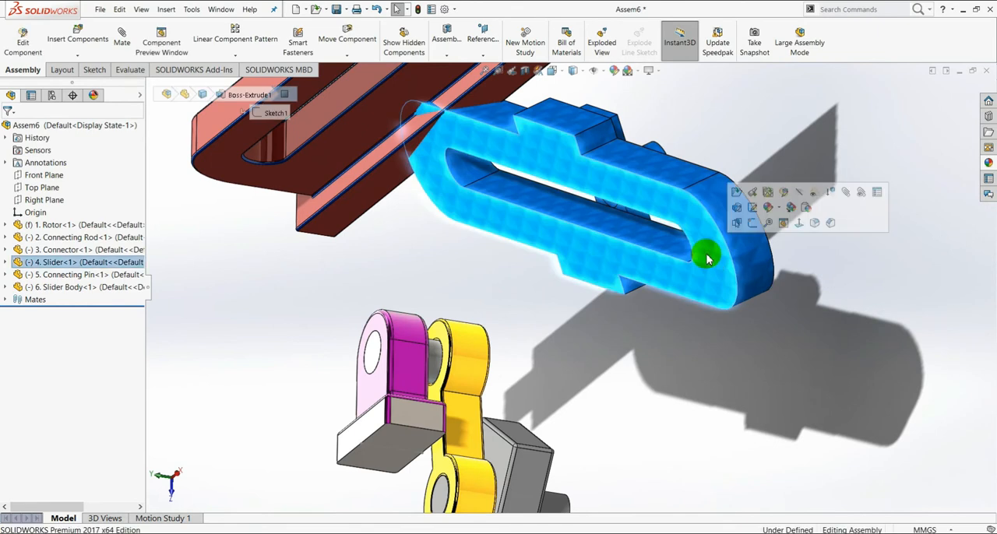
{"action": "left_click", "coordinate": [125, 40]}
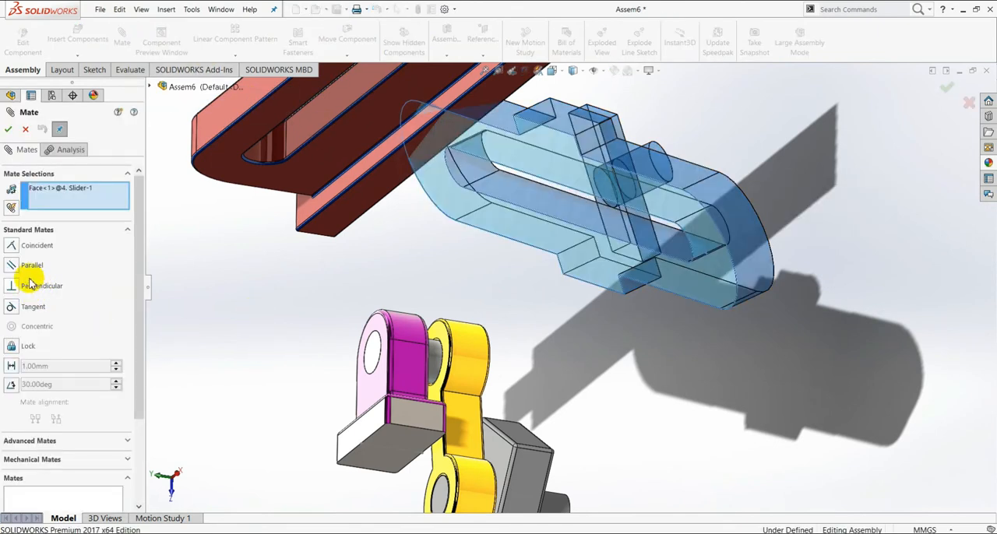
{"action": "left_click", "coordinate": [14, 269]}
{"action": "scroll", "coordinate": [574, 389], "scroll_direction": "up", "scroll_amount": 3}
{"action": "middle_click_drag", "start_coordinate": [618, 352], "coordinate": [548, 383]}
{"action": "scroll", "coordinate": [523, 387], "scroll_direction": "down", "scroll_amount": 2}
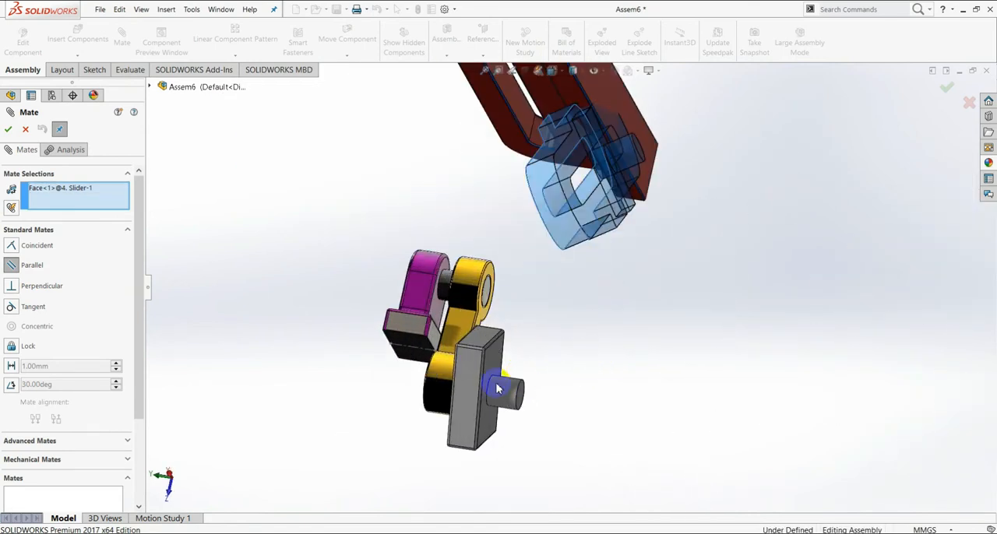
{"action": "left_click", "coordinate": [499, 365]}
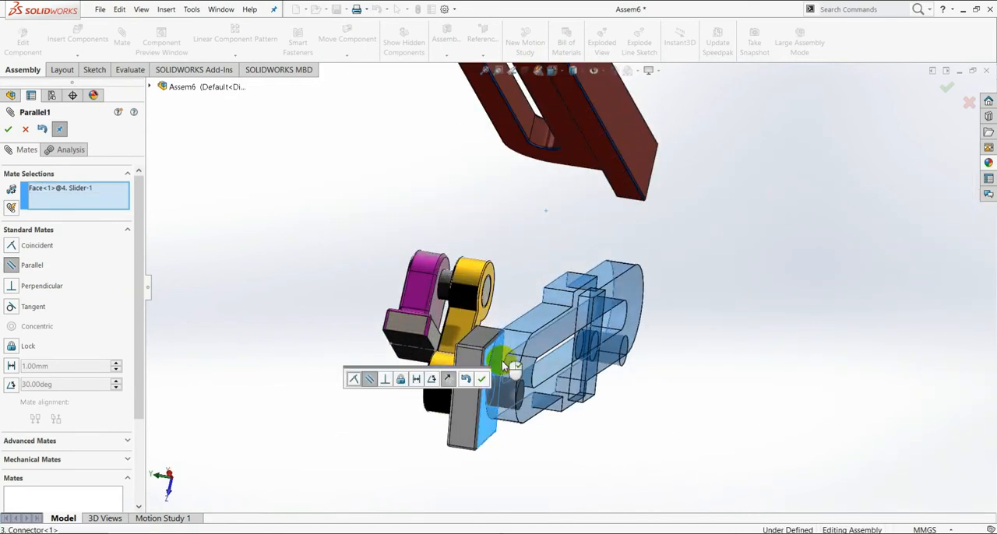
{"action": "left_click", "coordinate": [482, 381]}
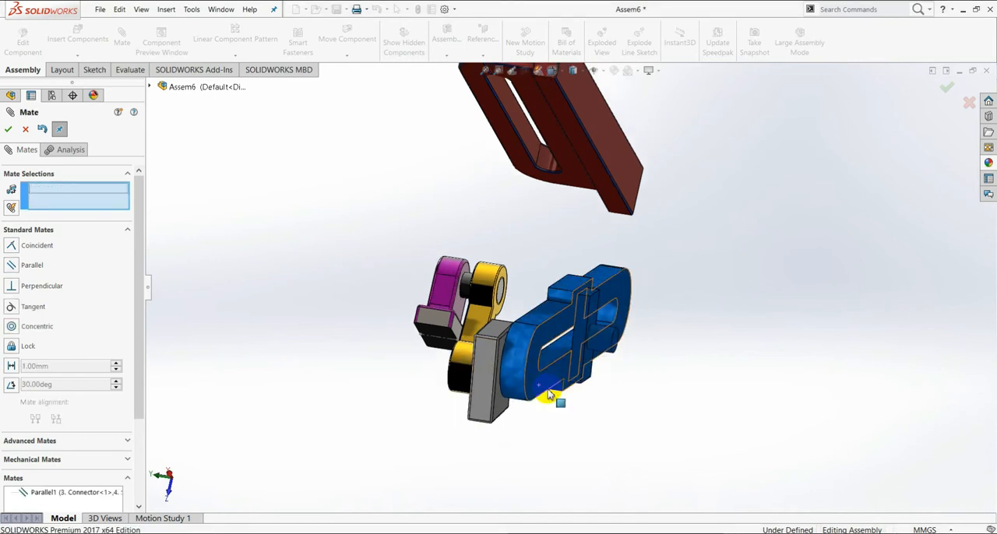
Step: Move the slider away from the connector to a clear spot in front of the connector's free peg
{"action": "middle_click_drag", "start_coordinate": [579, 379], "coordinate": [543, 352]}
{"action": "left_click_drag", "start_coordinate": [543, 352], "coordinate": [482, 317]}
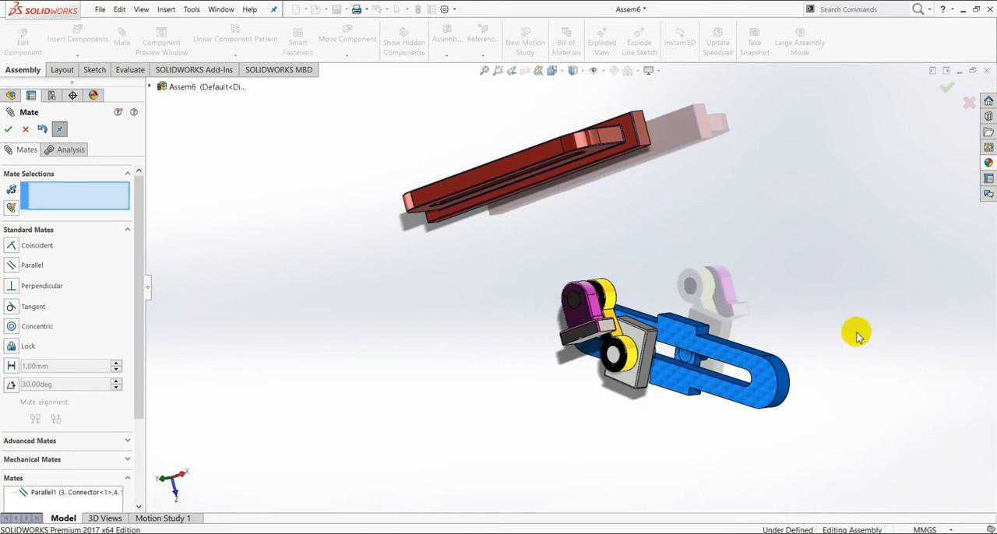
{"action": "middle_click_drag", "start_coordinate": [813, 298], "coordinate": [747, 319]}
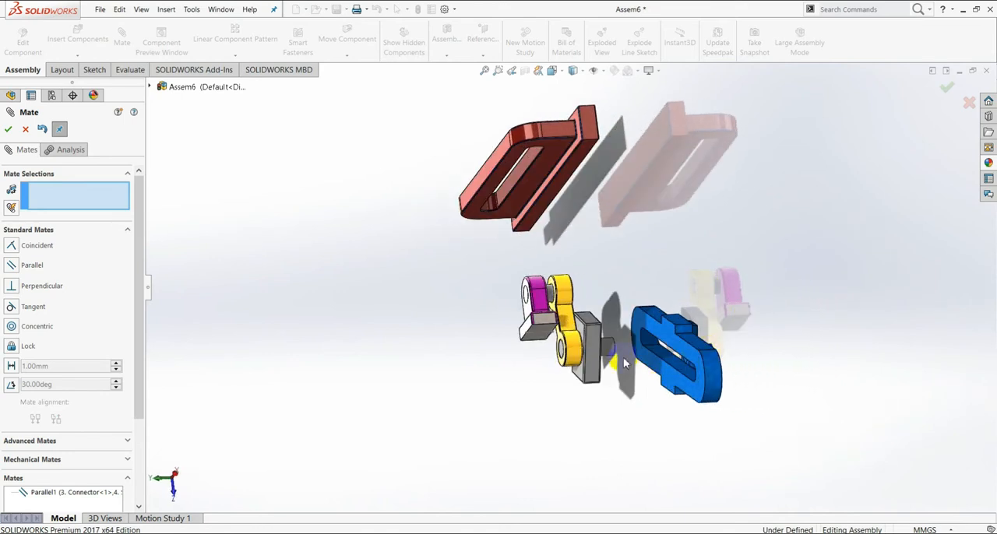
{"action": "left_click_drag", "start_coordinate": [663, 356], "coordinate": [716, 381]}
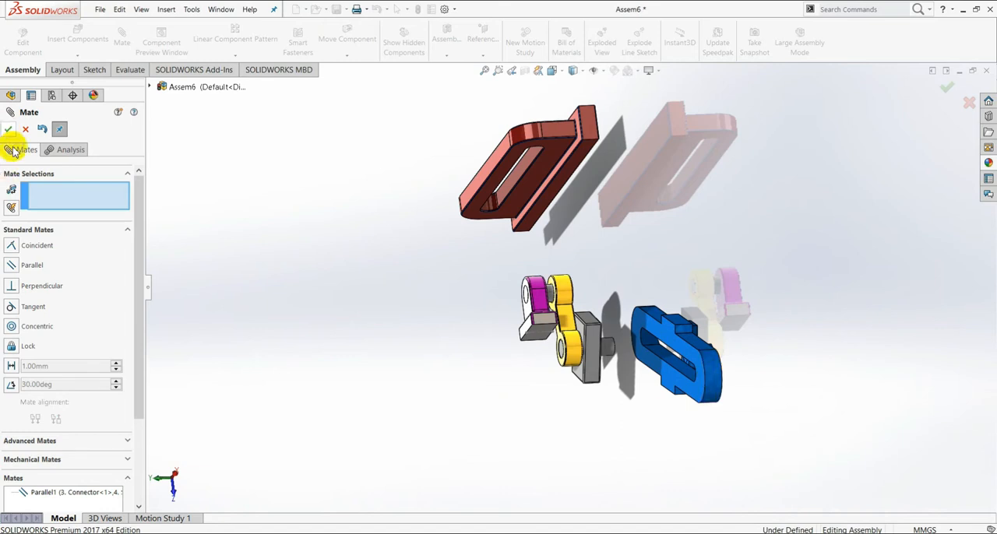
Step: Examine the advanced and mechanical mate types for one suited to a peg in a slot, and close the Mate command
{"action": "left_click", "coordinate": [127, 230]}
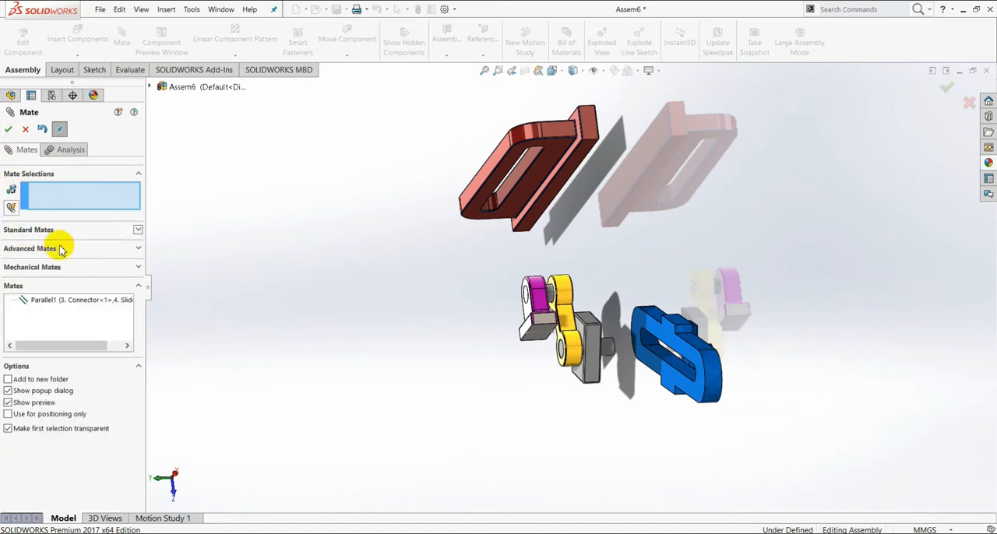
{"action": "left_click", "coordinate": [136, 266]}
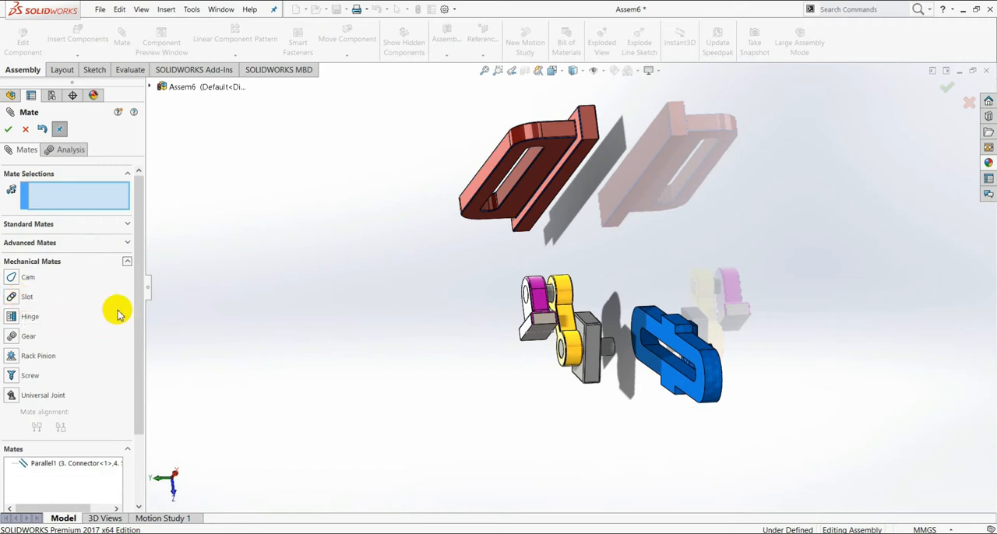
{"action": "left_click", "coordinate": [128, 245]}
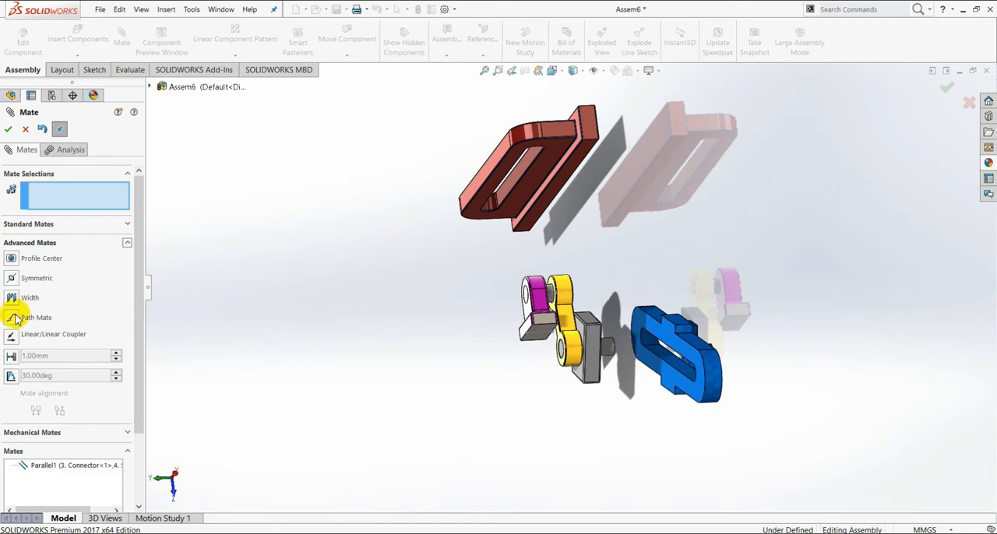
{"action": "scroll", "coordinate": [670, 343], "scroll_direction": "down", "scroll_amount": 5}
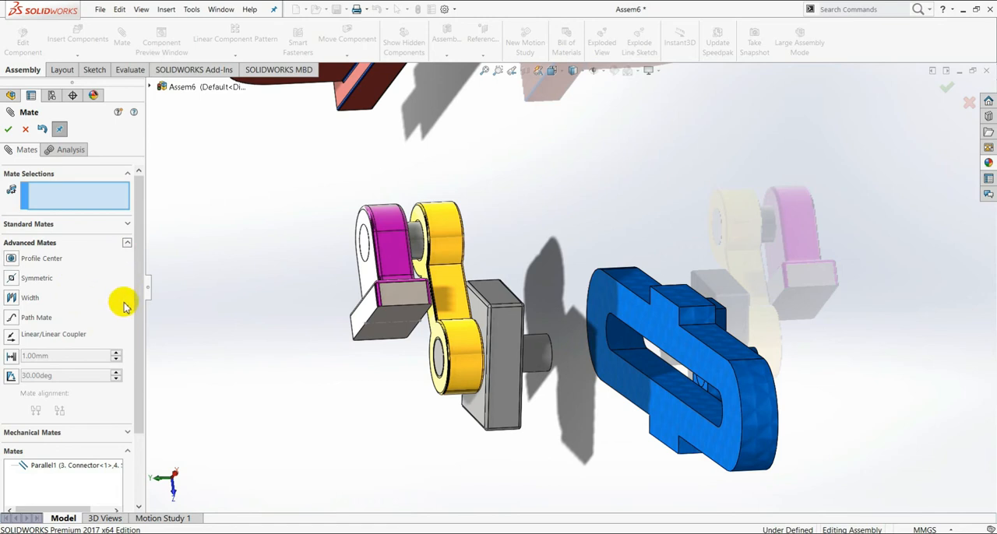
{"action": "left_click", "coordinate": [126, 433]}
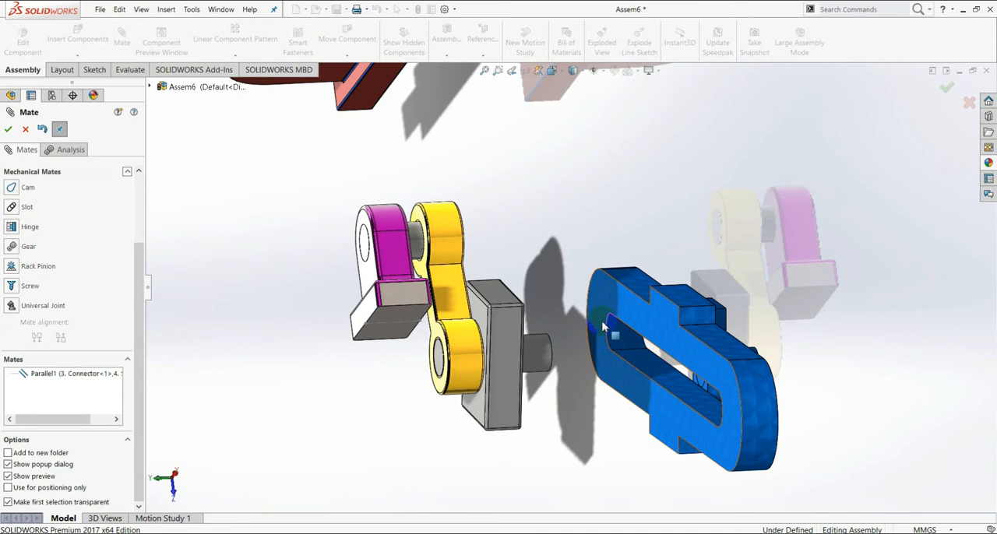
{"action": "left_click", "coordinate": [273, 258]}
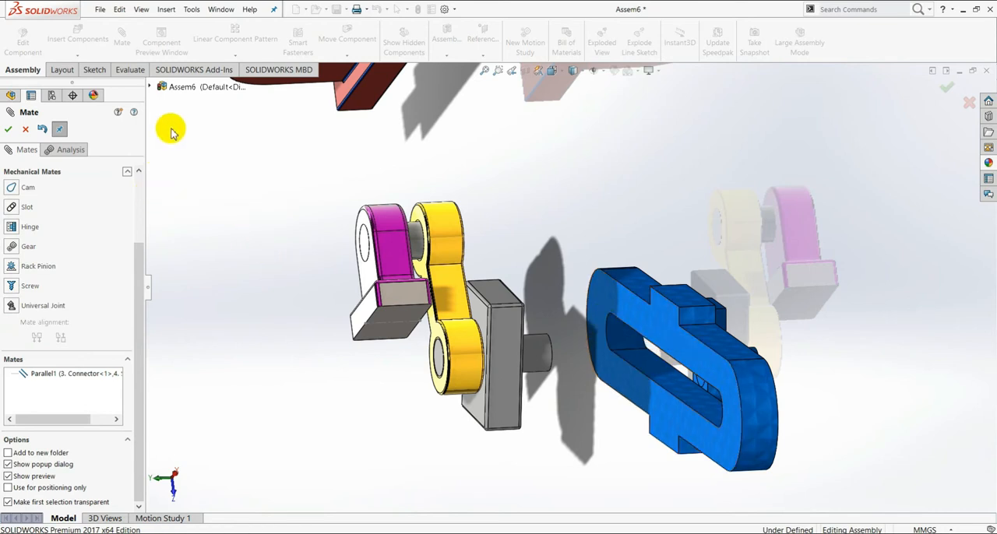
{"action": "left_click", "coordinate": [26, 127]}
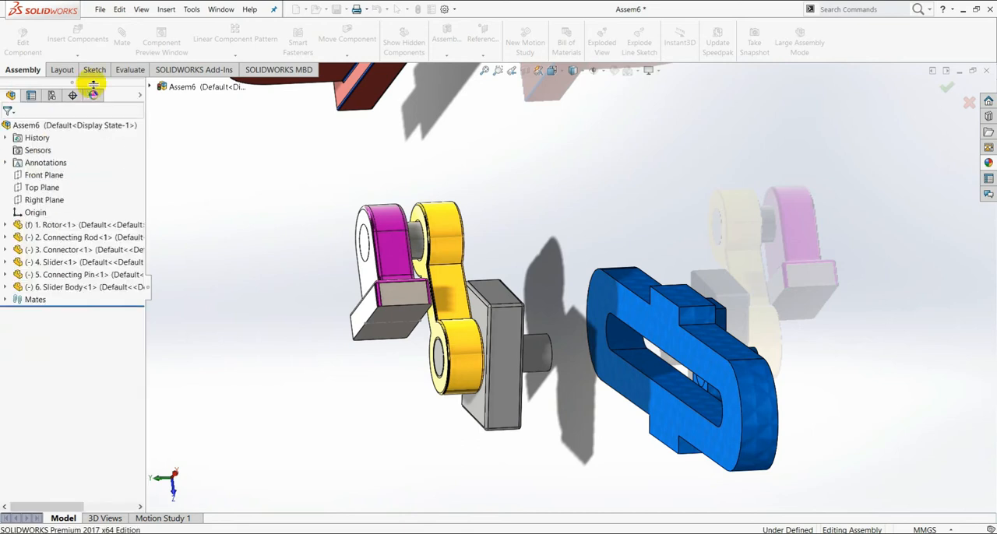
Step: Examine the available slot sketch types and expand the assembly's list of mates
{"action": "left_click", "coordinate": [93, 70]}
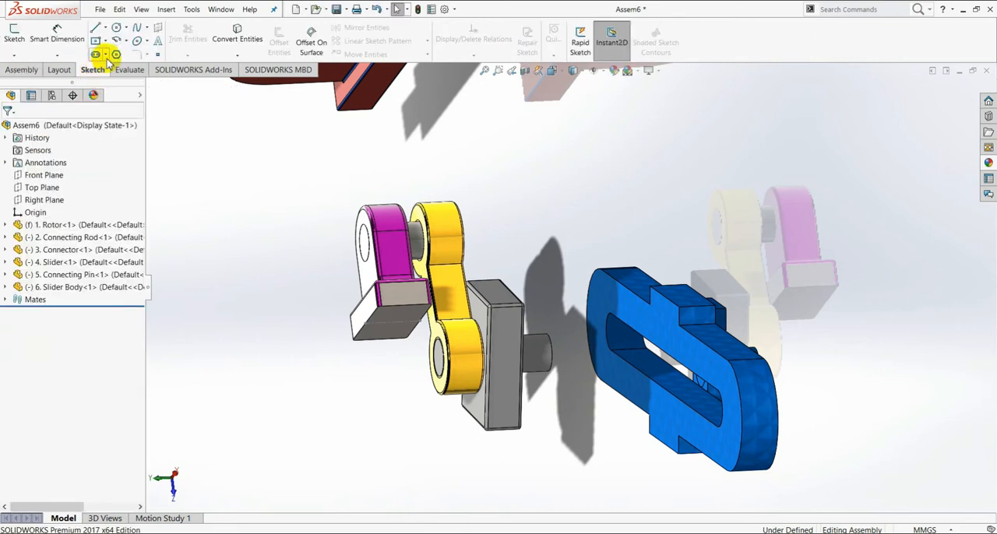
{"action": "left_click", "coordinate": [106, 56]}
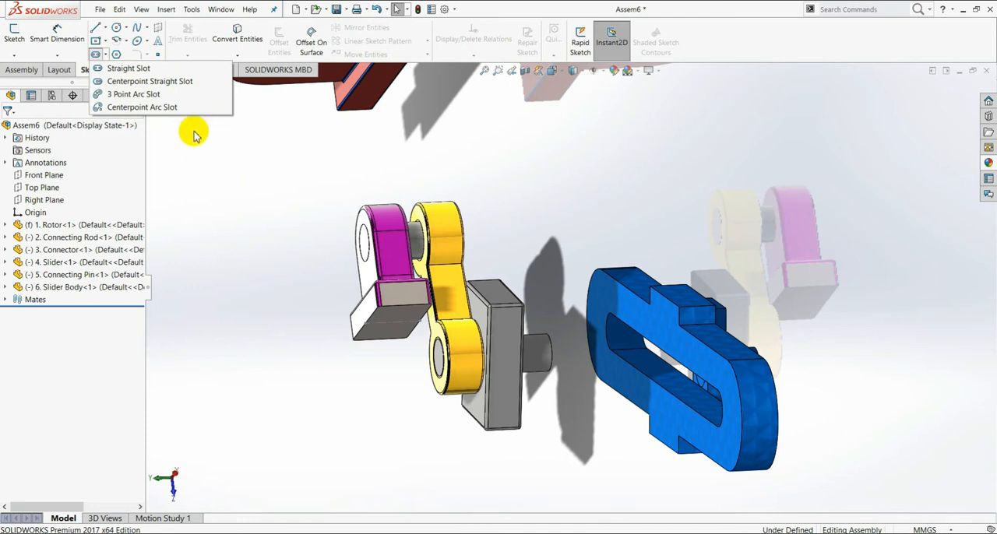
{"action": "left_click", "coordinate": [126, 51]}
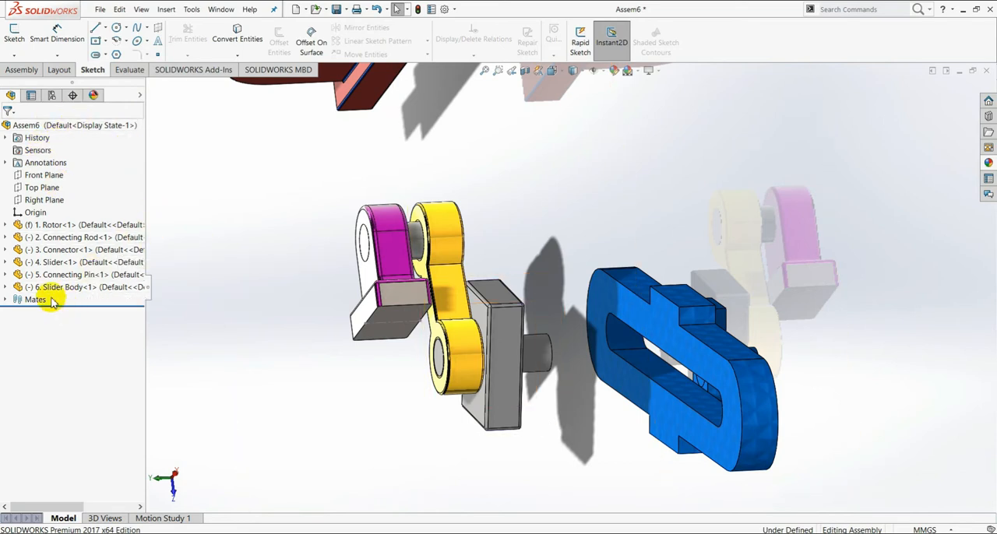
{"action": "left_click", "coordinate": [7, 301]}
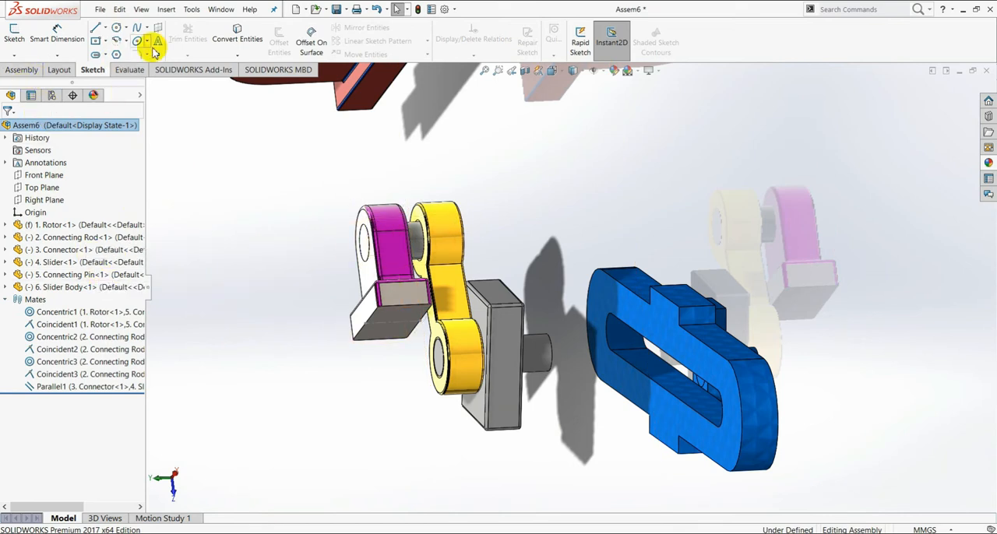
Step: Add a mechanical Slot mate with the Free constraint between the slider's inner slot face and the connector's cylindrical peg
{"action": "left_click", "coordinate": [20, 70]}
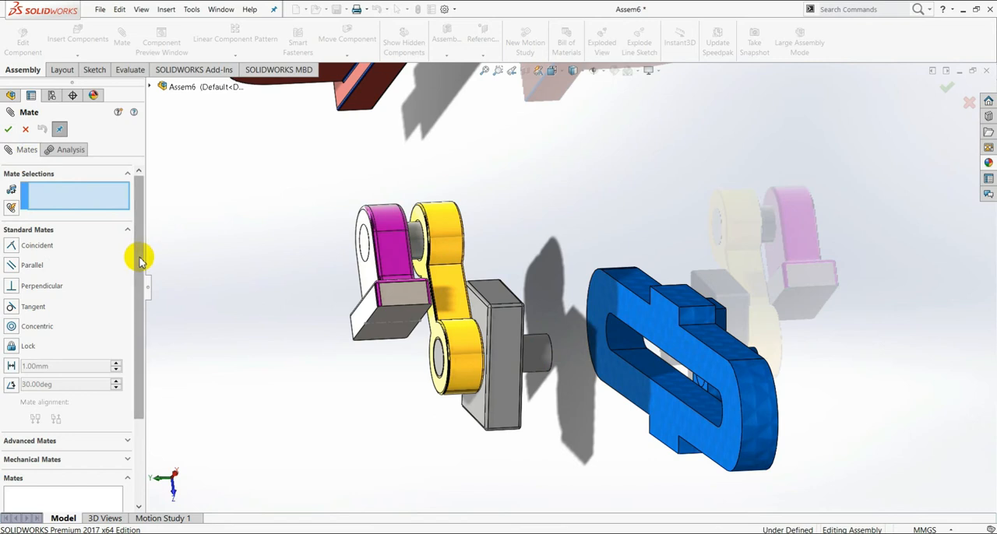
{"action": "left_click", "coordinate": [128, 460]}
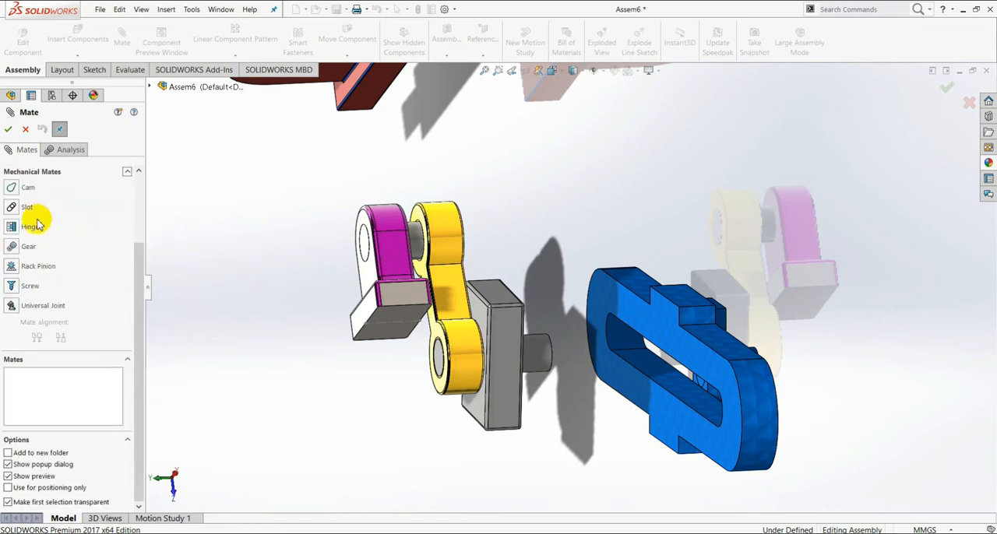
{"action": "left_click", "coordinate": [13, 209]}
{"action": "left_click_drag", "start_coordinate": [138, 267], "coordinate": [142, 206]}
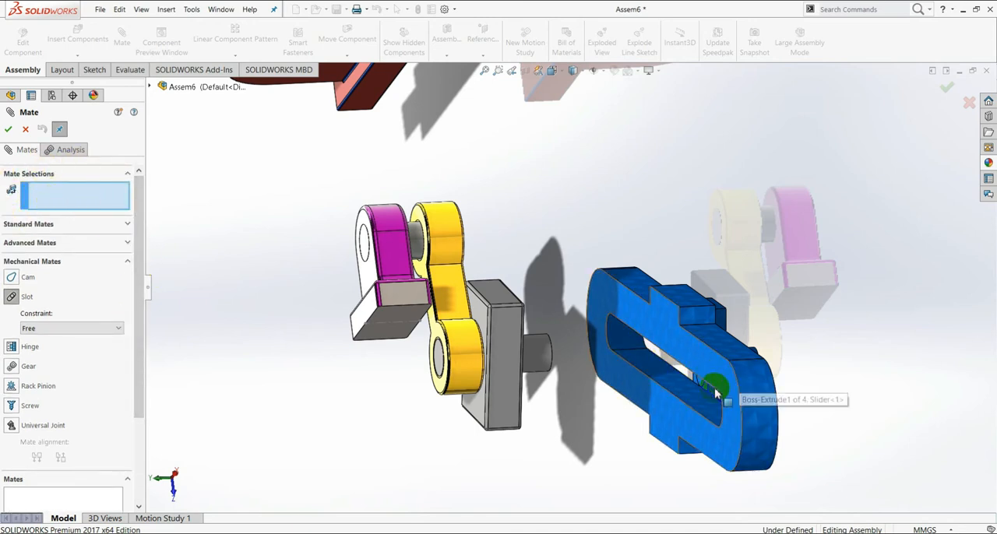
{"action": "left_click", "coordinate": [653, 374]}
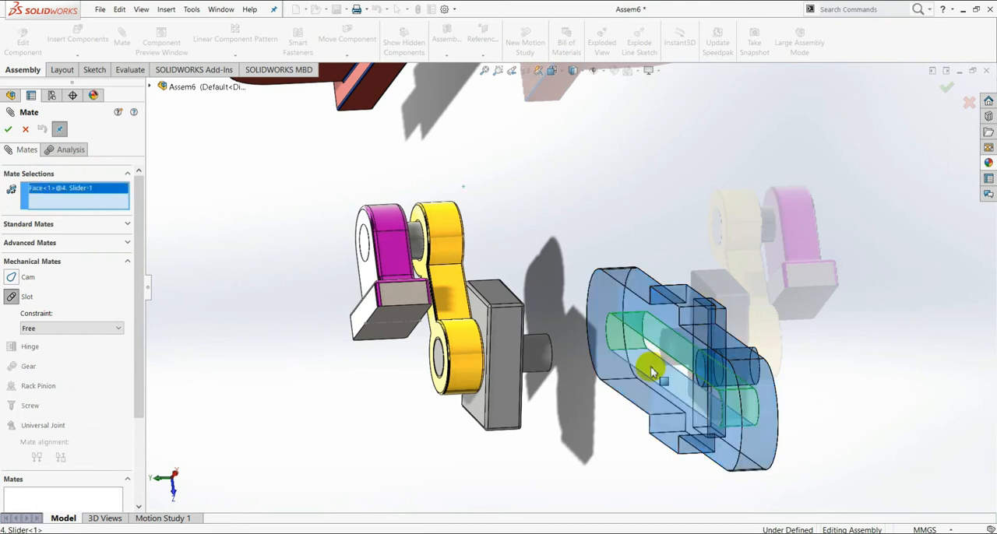
{"action": "left_click", "coordinate": [537, 364]}
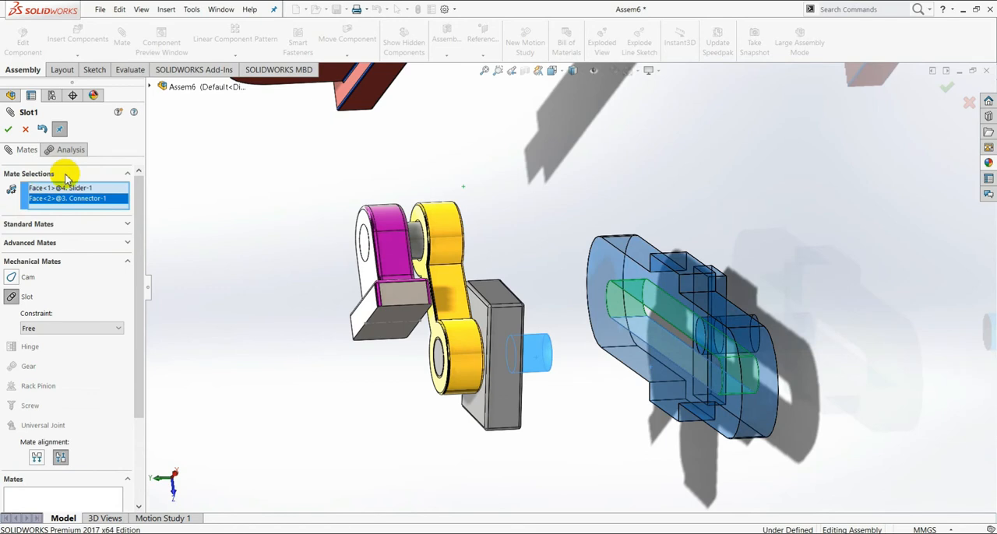
{"action": "left_click", "coordinate": [8, 132]}
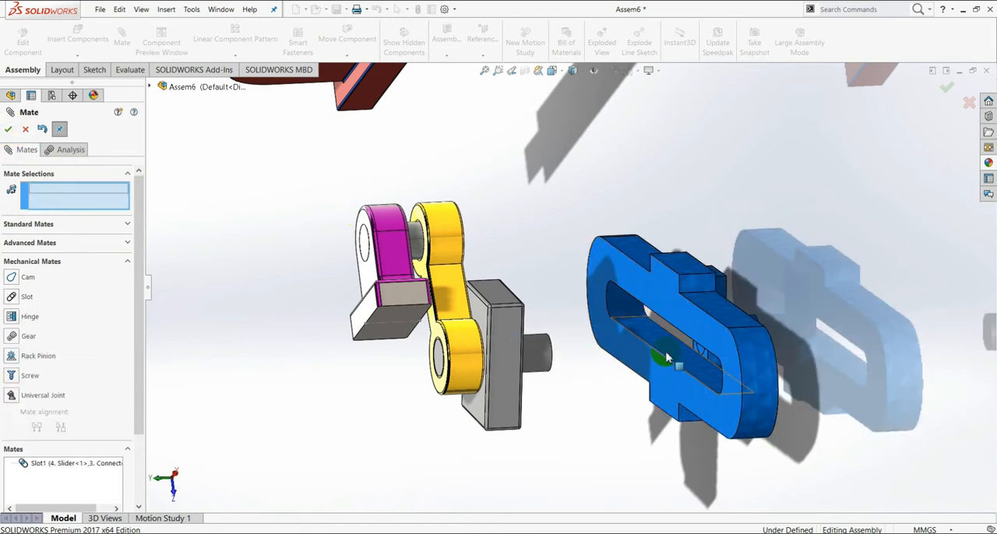
Step: Add a coincident mate between the slider's flat slotted face and the connector plate's peg-side face, and close the Mate command
{"action": "mouse_move", "coordinate": [662, 363]}
{"action": "left_mouse_down"}
{"action": "mouse_move", "coordinate": [631, 356]}
{"action": "mouse_move", "coordinate": [652, 379]}
{"action": "left_mouse_up"}
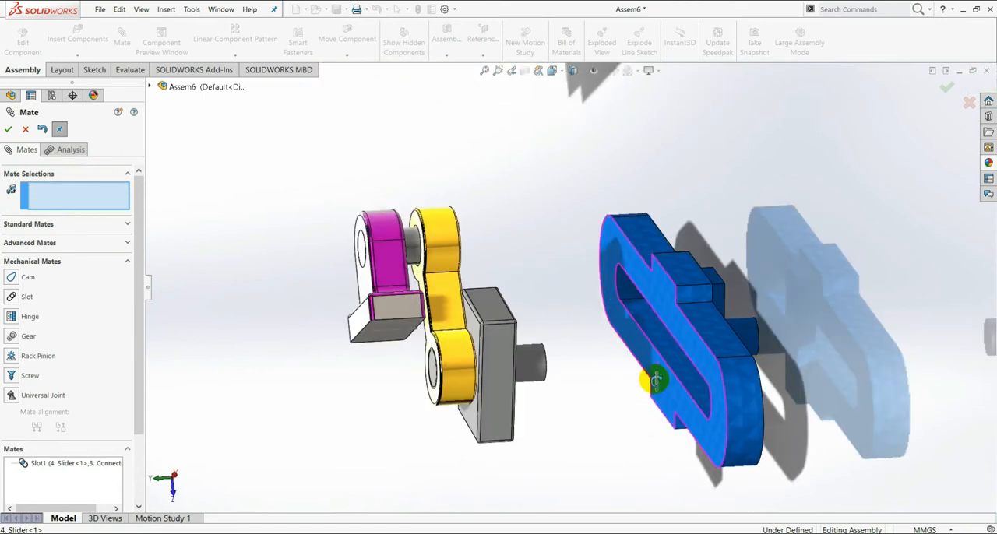
{"action": "left_click", "coordinate": [655, 297]}
{"action": "middle_click_drag", "start_coordinate": [618, 374], "coordinate": [481, 348]}
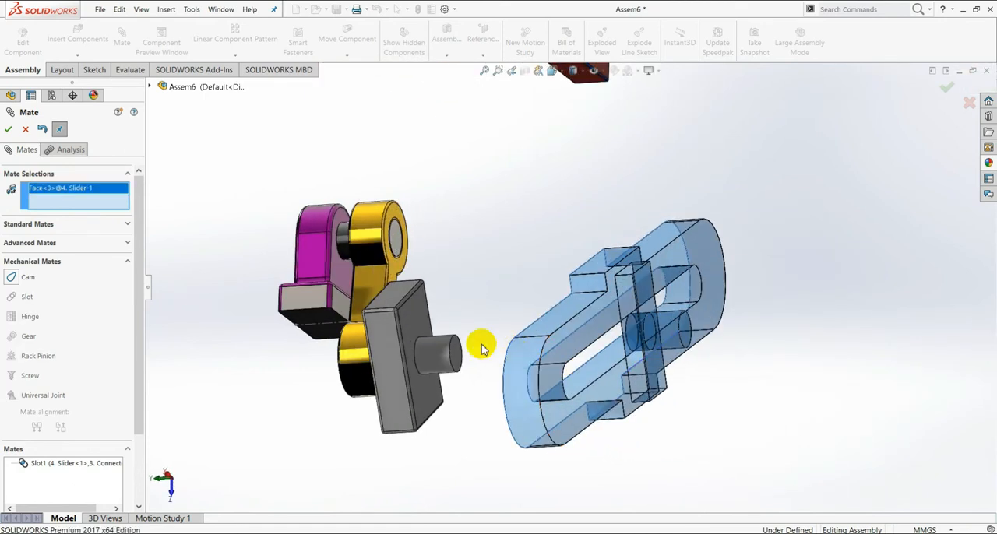
{"action": "left_click", "coordinate": [412, 326]}
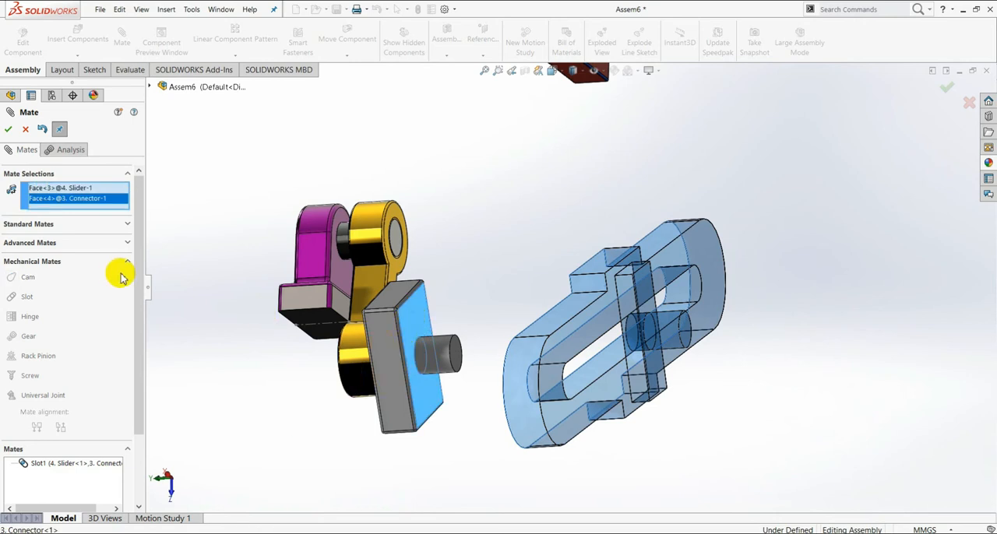
{"action": "left_click", "coordinate": [124, 225]}
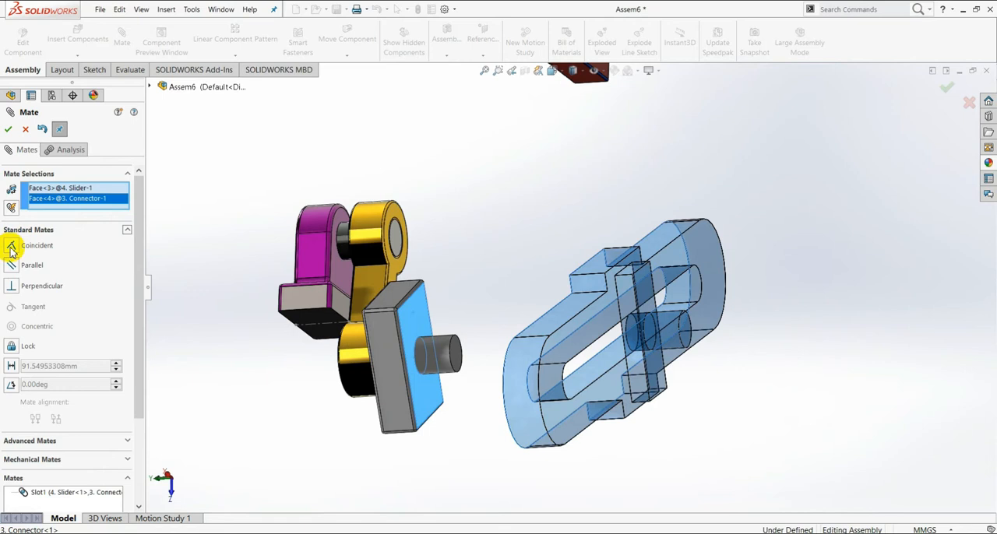
{"action": "left_click", "coordinate": [11, 248]}
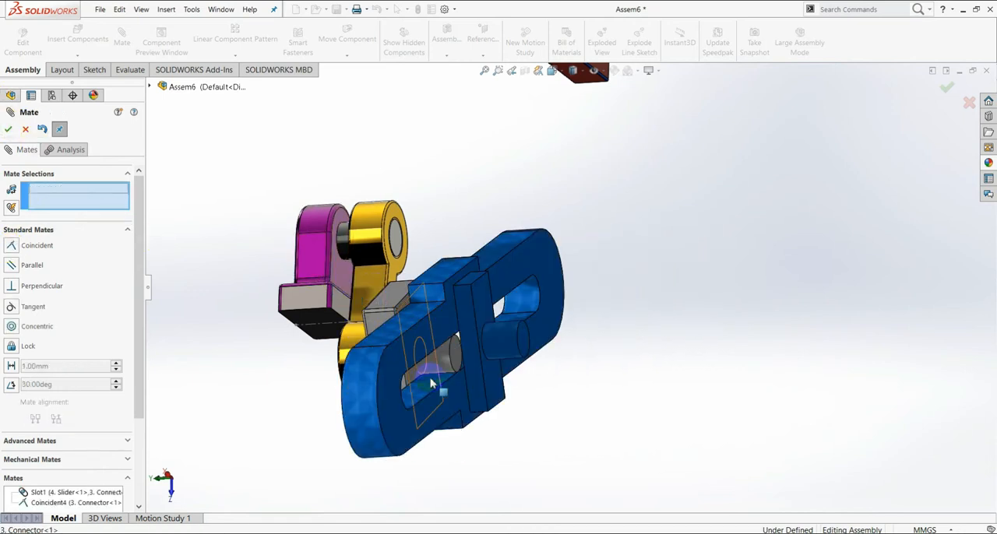
{"action": "left_click", "coordinate": [9, 129]}
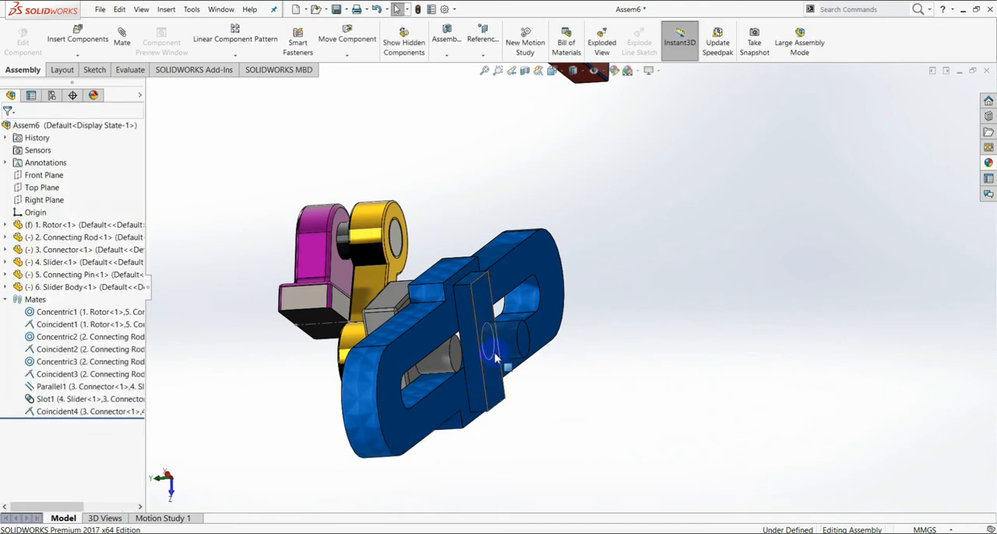
Step: Move the slider along the connector's peg to try its motion, leaving the connector near one end of the slot
{"action": "middle_click_drag", "start_coordinate": [375, 441], "coordinate": [427, 405]}
{"action": "left_click_drag", "start_coordinate": [428, 406], "coordinate": [544, 406]}
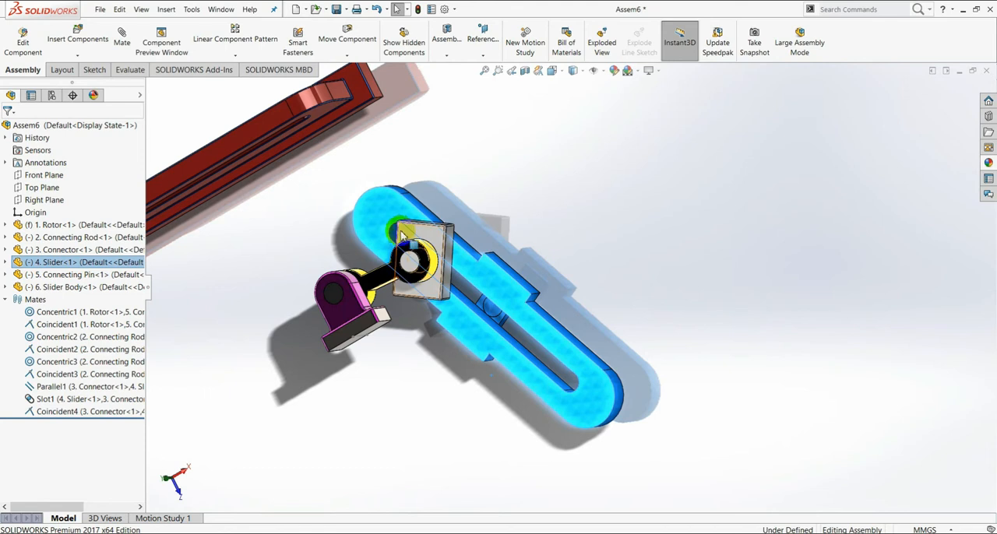
{"action": "middle_click_drag", "start_coordinate": [562, 379], "coordinate": [570, 409]}
{"action": "scroll", "coordinate": [440, 335], "scroll_direction": "up", "scroll_amount": 2}
{"action": "mouse_move", "coordinate": [481, 309]}
{"action": "middle_mouse_down"}
{"action": "mouse_move", "coordinate": [441, 306]}
{"action": "mouse_move", "coordinate": [471, 325]}
{"action": "middle_mouse_up"}
{"action": "middle_click_drag", "start_coordinate": [464, 255], "coordinate": [621, 248]}
{"action": "left_click", "coordinate": [623, 246]}
Step: Add a parallel mate between the connector plate's side face and the slider's long edge face, and close the Mate command
{"action": "scroll", "coordinate": [535, 292], "scroll_direction": "down", "scroll_amount": 4}
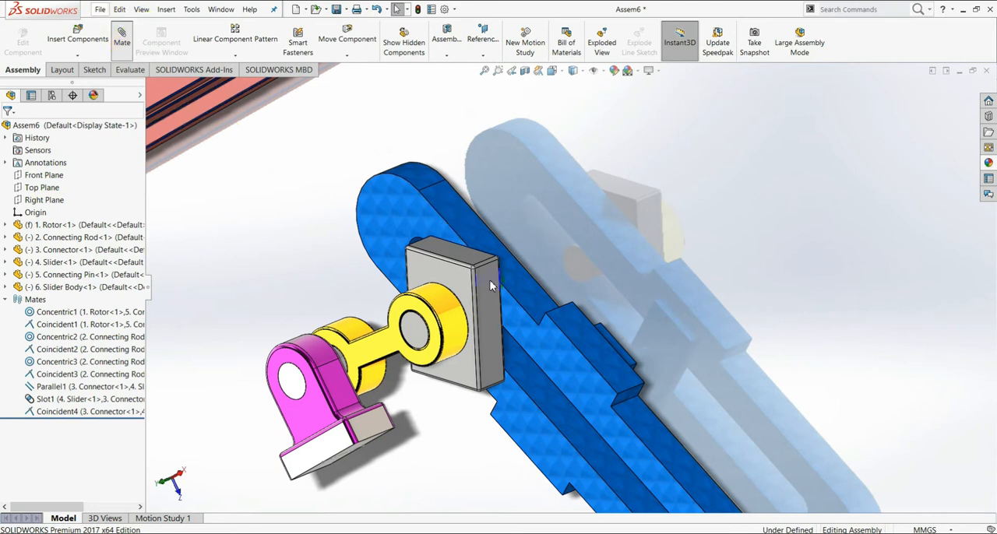
{"action": "left_click", "coordinate": [489, 309]}
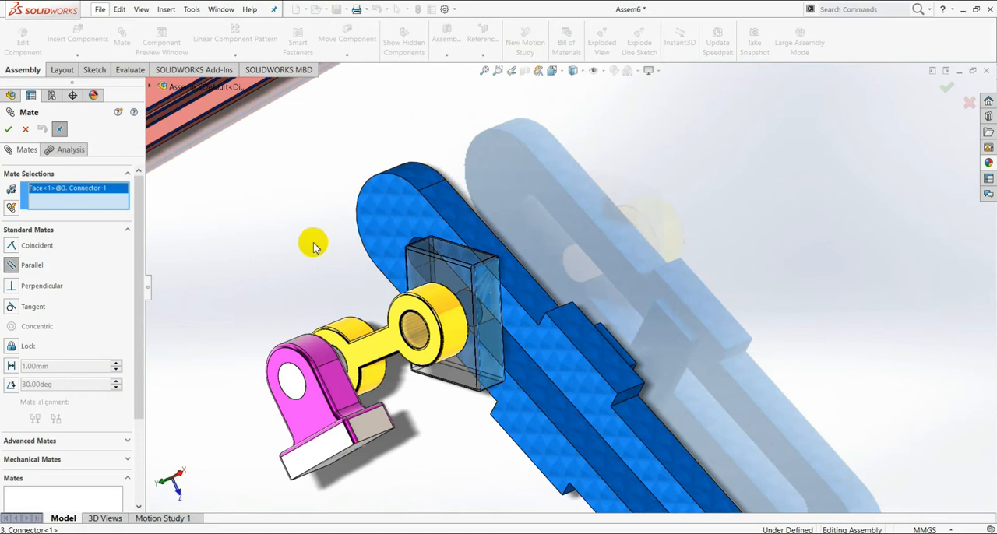
{"action": "left_click", "coordinate": [460, 218]}
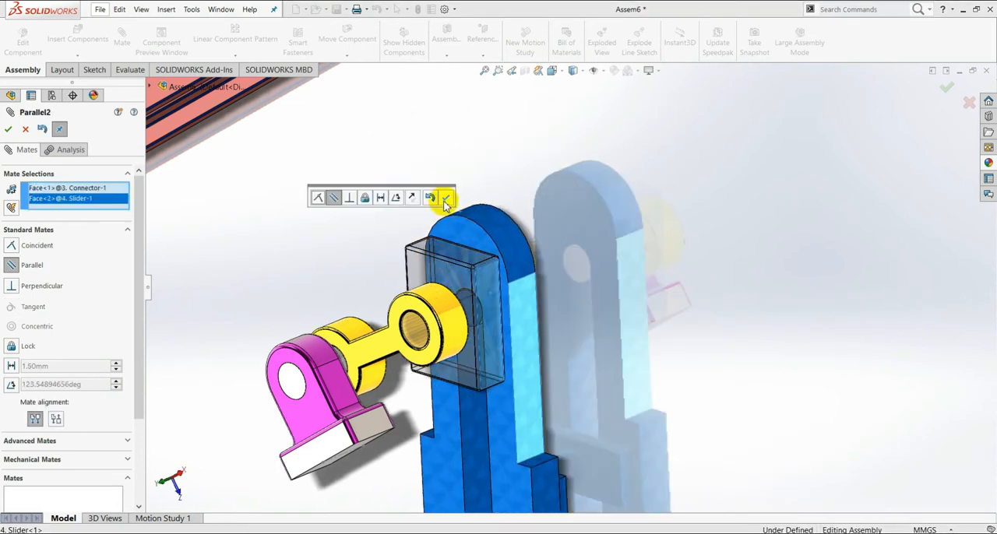
{"action": "left_click", "coordinate": [446, 199]}
{"action": "left_click", "coordinate": [10, 133]}
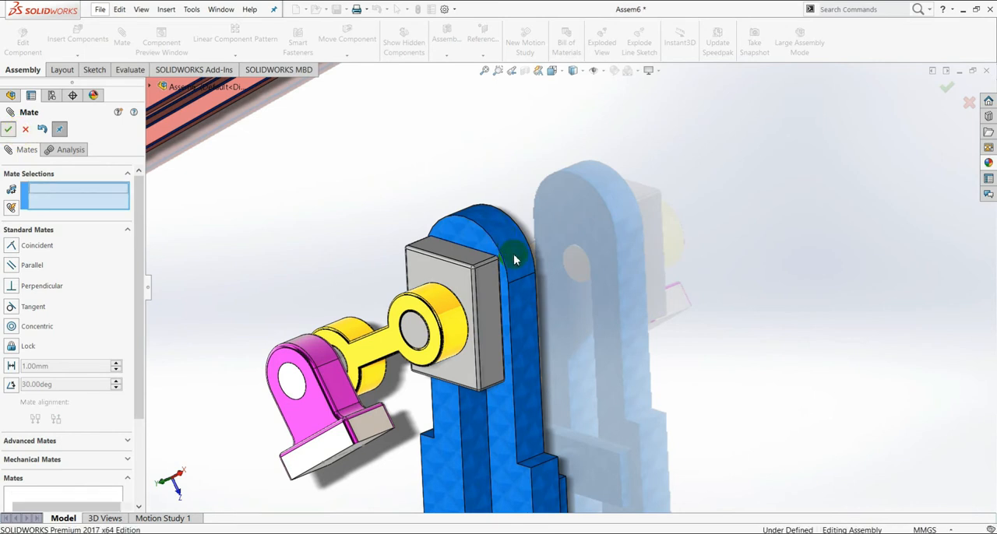
Step: Move the slider along the connector's peg until the connector sits near the middle of the slot
{"action": "scroll", "coordinate": [512, 257], "scroll_direction": "up", "scroll_amount": 5}
{"action": "left_click", "coordinate": [552, 386]}
{"action": "left_click_drag", "start_coordinate": [552, 385], "coordinate": [659, 251]}
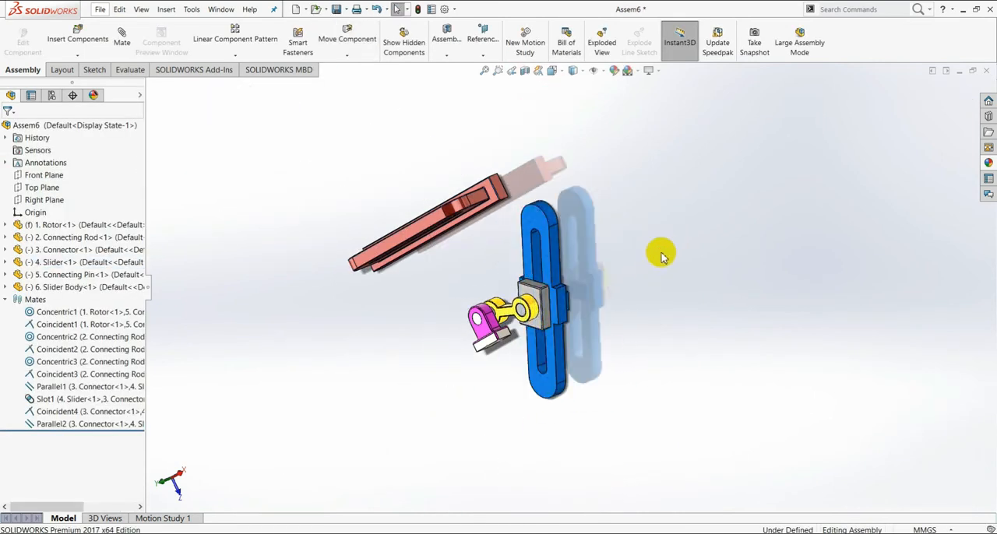
Step: Rotate the slider body freely with Rotate Component until it stands upright on its base like the rotor
{"action": "middle_click_drag", "start_coordinate": [618, 283], "coordinate": [562, 325]}
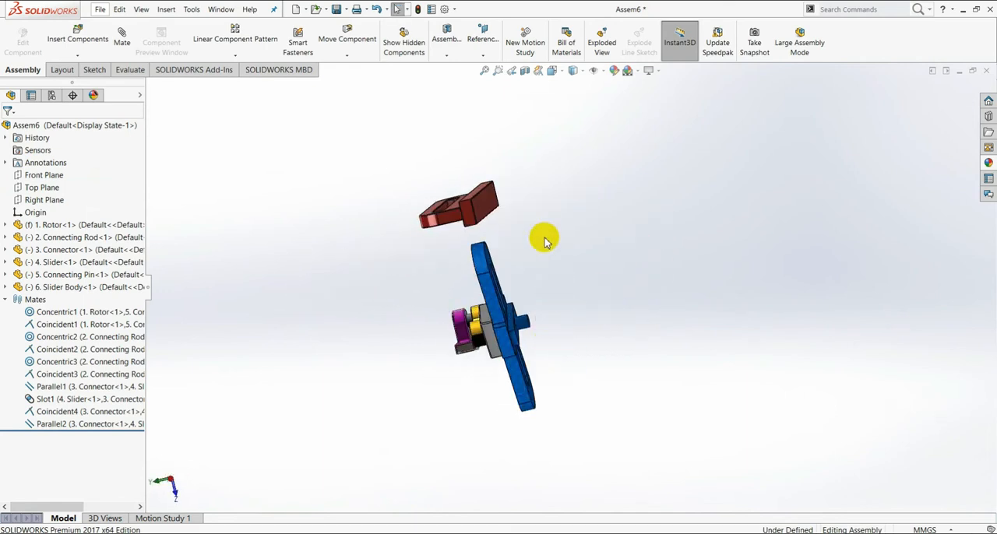
{"action": "scroll", "coordinate": [448, 187], "scroll_direction": "down", "scroll_amount": 3}
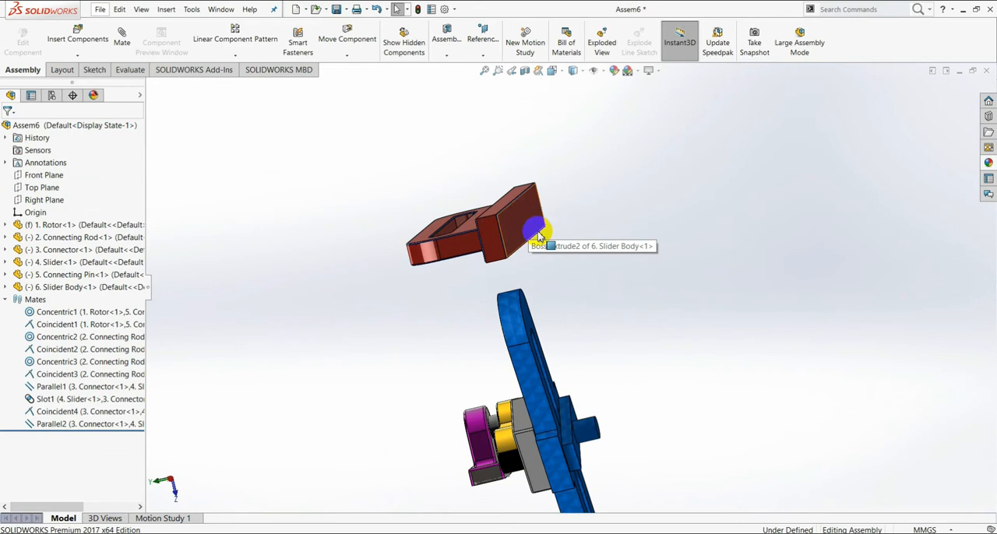
{"action": "scroll", "coordinate": [483, 255], "scroll_direction": "down", "scroll_amount": 3}
{"action": "scroll", "coordinate": [563, 284], "scroll_direction": "up", "scroll_amount": 5}
{"action": "scroll", "coordinate": [623, 317], "scroll_direction": "up", "scroll_amount": 5}
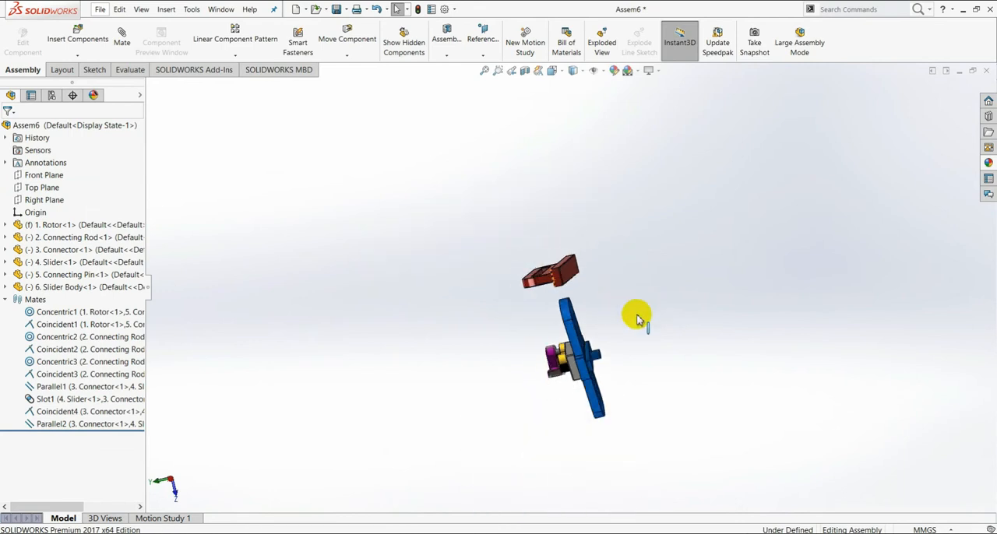
{"action": "scroll", "coordinate": [563, 285], "scroll_direction": "down", "scroll_amount": 3}
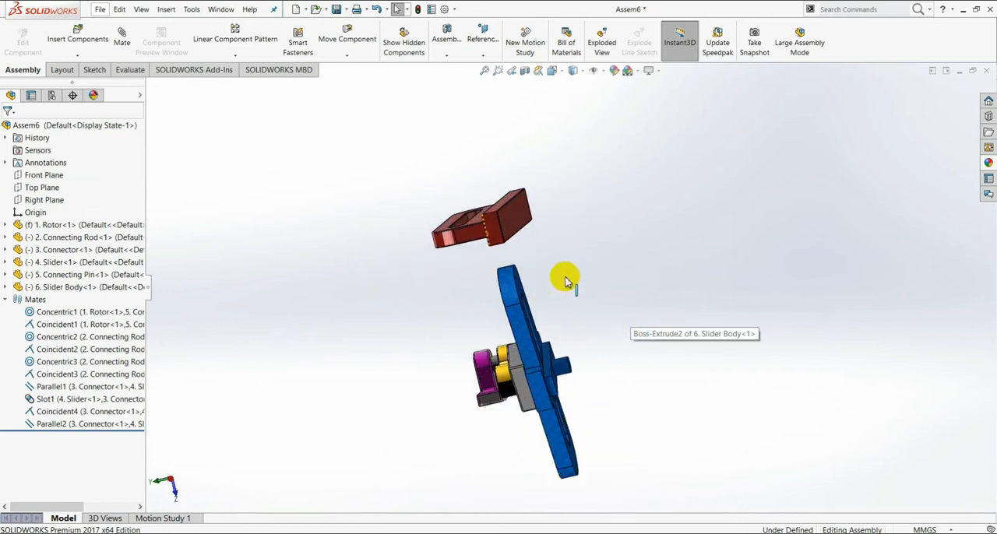
{"action": "middle_click_drag", "start_coordinate": [544, 242], "coordinate": [438, 136]}
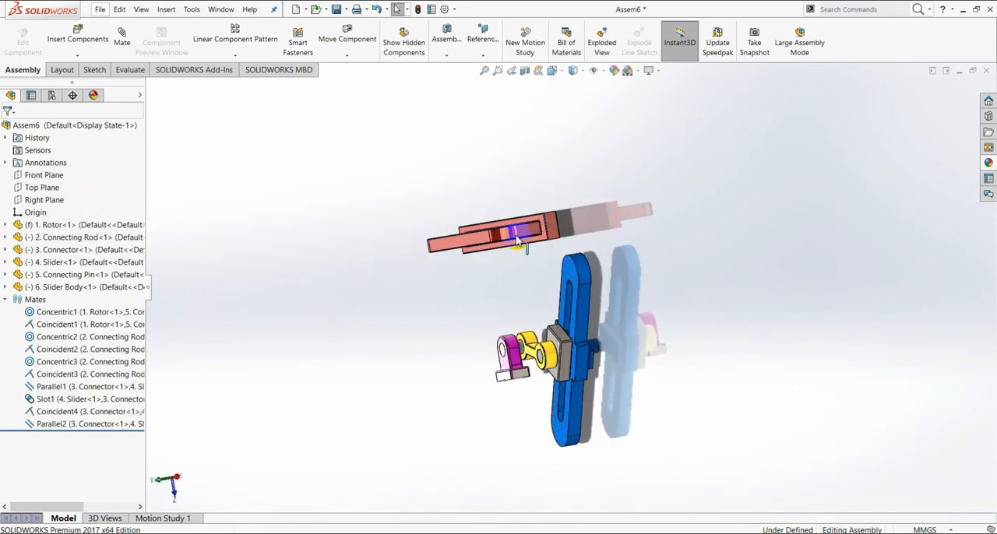
{"action": "scroll", "coordinate": [525, 250], "scroll_direction": "down", "scroll_amount": 2}
{"action": "left_click", "coordinate": [345, 56]}
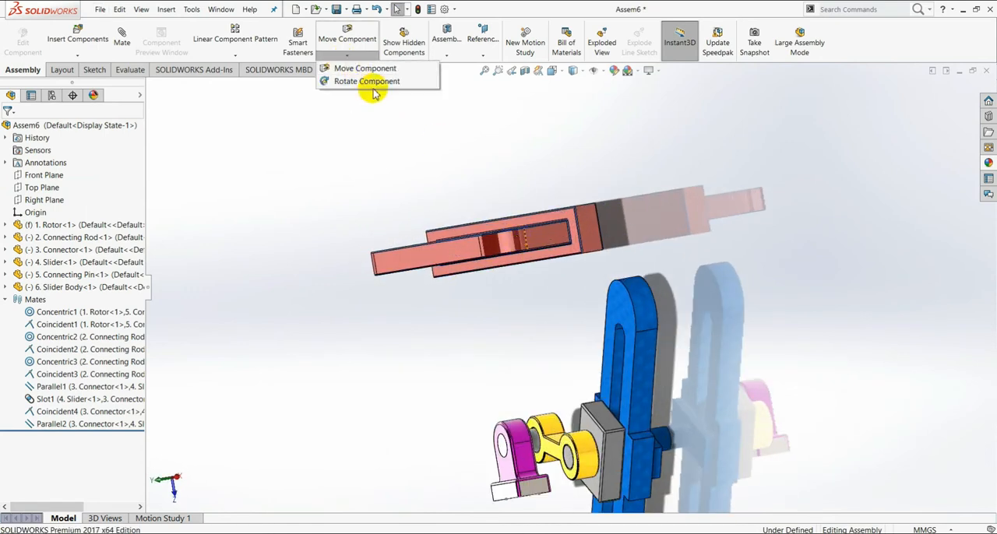
{"action": "left_click", "coordinate": [372, 86]}
{"action": "left_click_drag", "start_coordinate": [537, 234], "coordinate": [563, 294]}
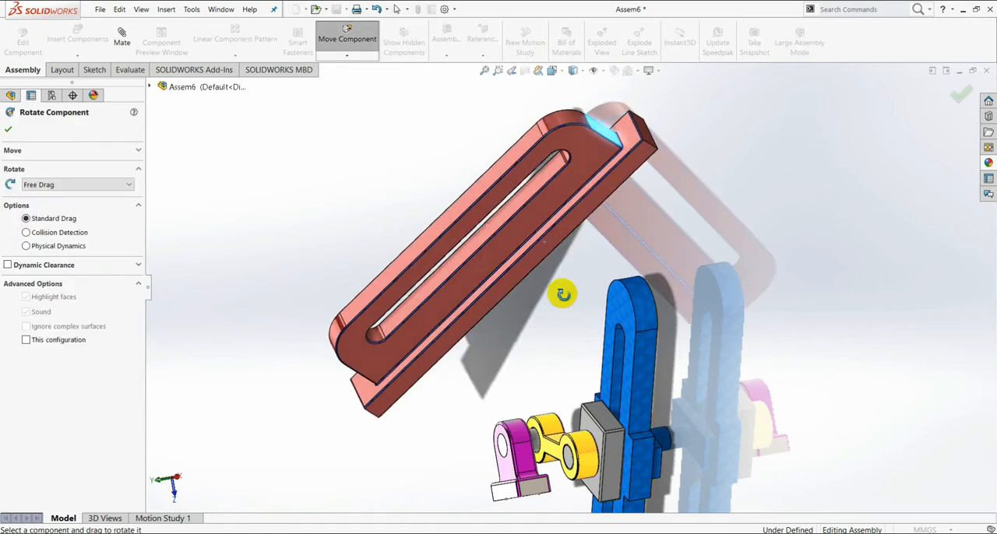
{"action": "left_click_drag", "start_coordinate": [476, 332], "coordinate": [582, 313]}
{"action": "scroll", "coordinate": [582, 314], "scroll_direction": "up", "scroll_amount": 3}
{"action": "middle_click_drag", "start_coordinate": [579, 323], "coordinate": [627, 303]}
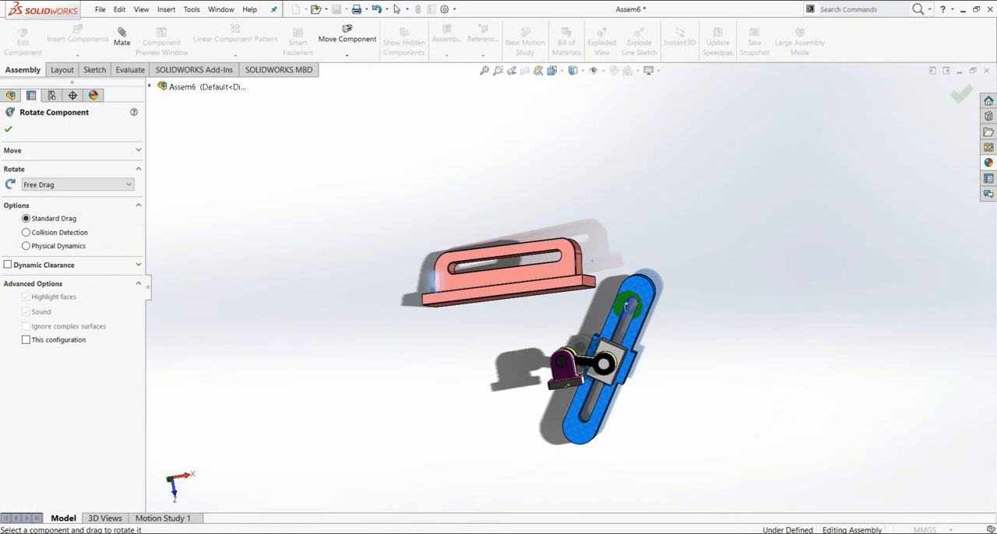
{"action": "mouse_move", "coordinate": [572, 320]}
{"action": "middle_mouse_down"}
{"action": "mouse_move", "coordinate": [585, 317]}
{"action": "mouse_move", "coordinate": [569, 272]}
{"action": "mouse_move", "coordinate": [578, 339]}
{"action": "middle_mouse_up"}
Step: Add a parallel mate between the underside of the rotor's base and the underside of the slider body's base
{"action": "scroll", "coordinate": [578, 338], "scroll_direction": "down", "scroll_amount": 3}
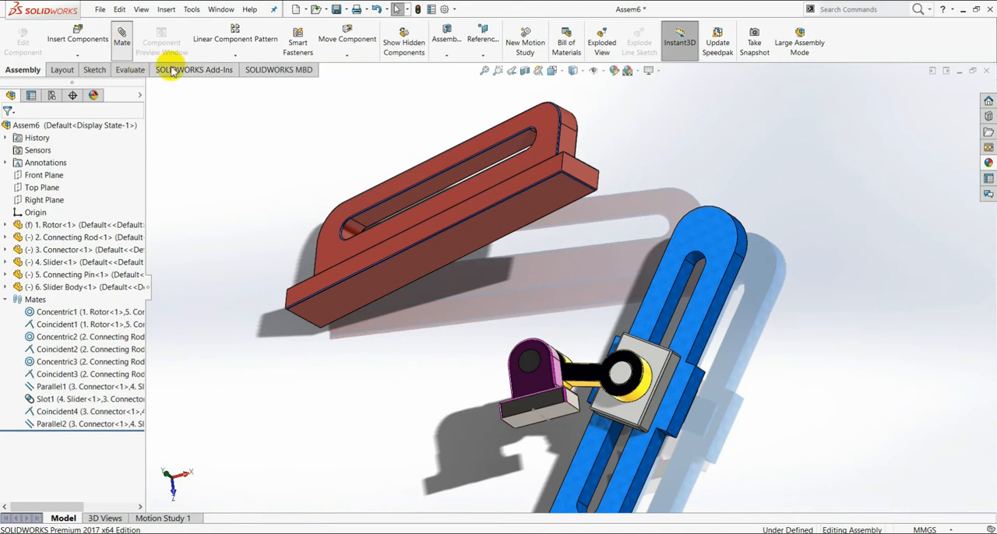
{"action": "left_click", "coordinate": [554, 420]}
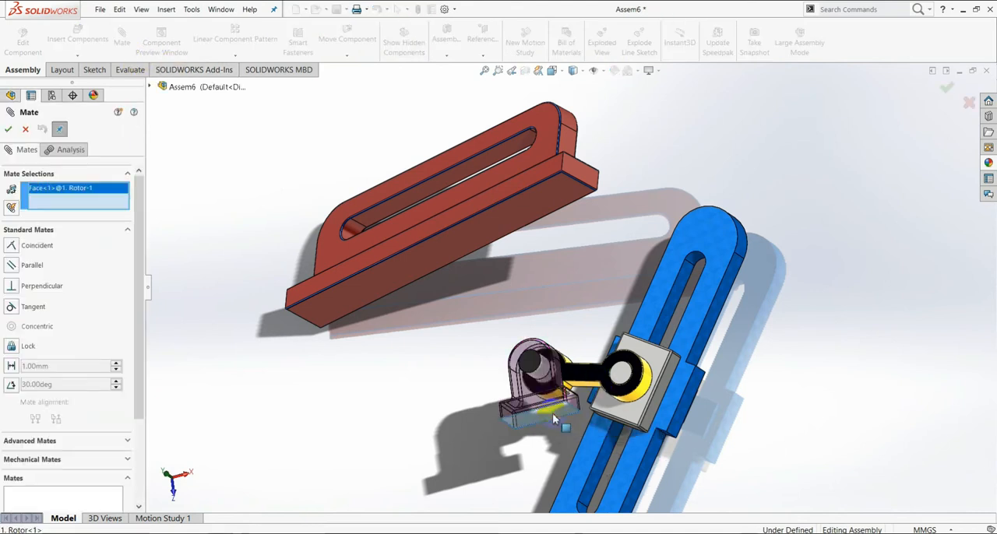
{"action": "left_click", "coordinate": [26, 268]}
{"action": "left_click", "coordinate": [425, 260]}
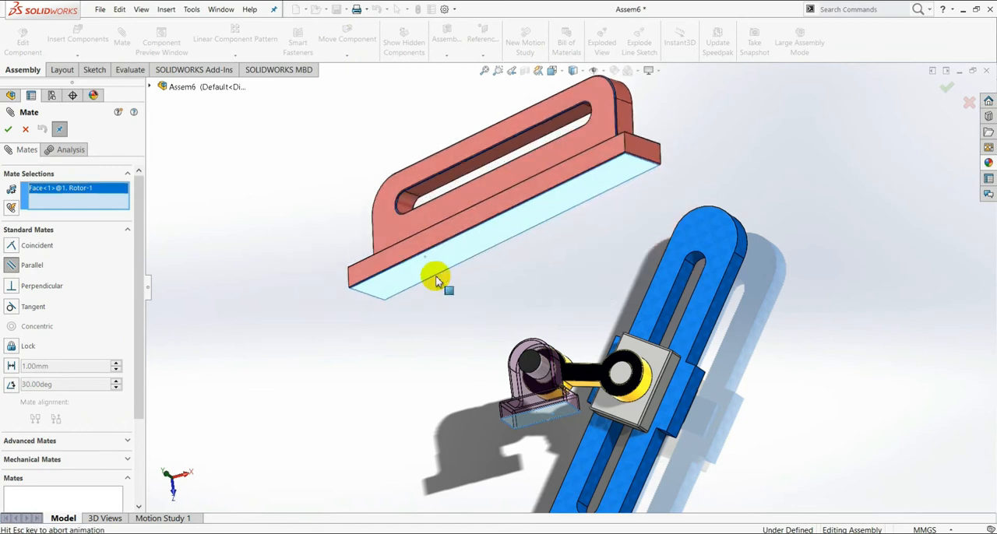
{"action": "left_click", "coordinate": [10, 133]}
Step: Add a parallel mate between the side face of the slider body's base and the front face of the rotor's base
{"action": "middle_click_drag", "start_coordinate": [712, 278], "coordinate": [667, 327]}
{"action": "left_click", "coordinate": [566, 182]}
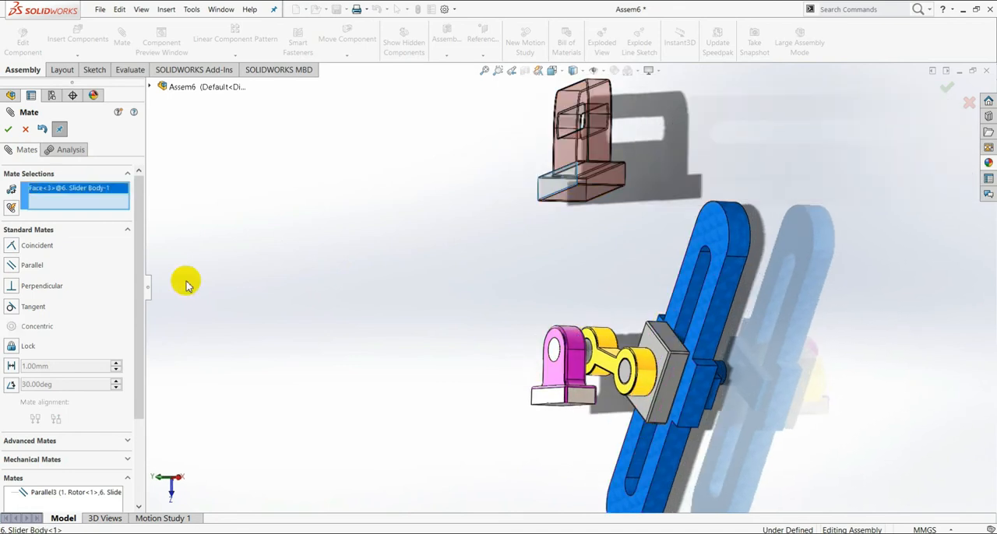
{"action": "left_click", "coordinate": [13, 265]}
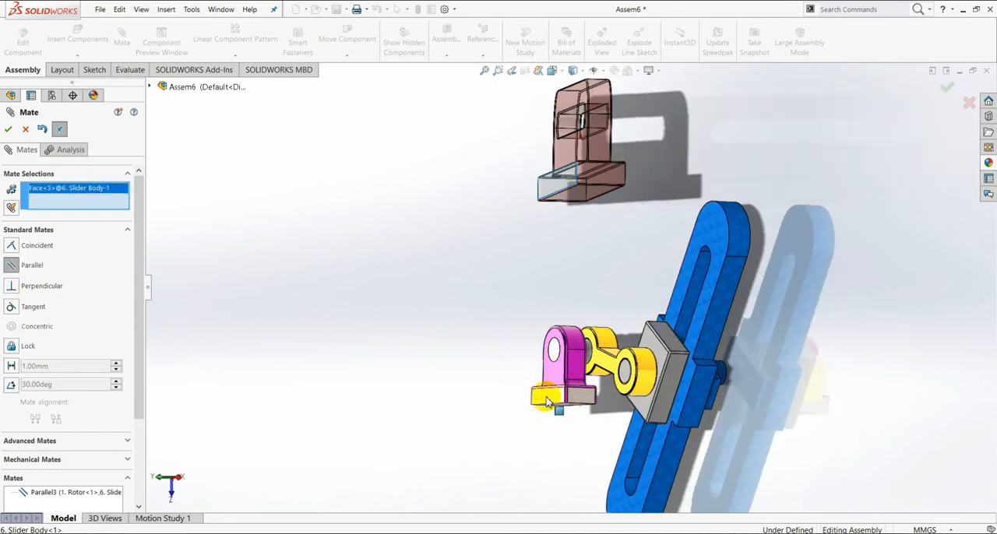
{"action": "left_click", "coordinate": [547, 402]}
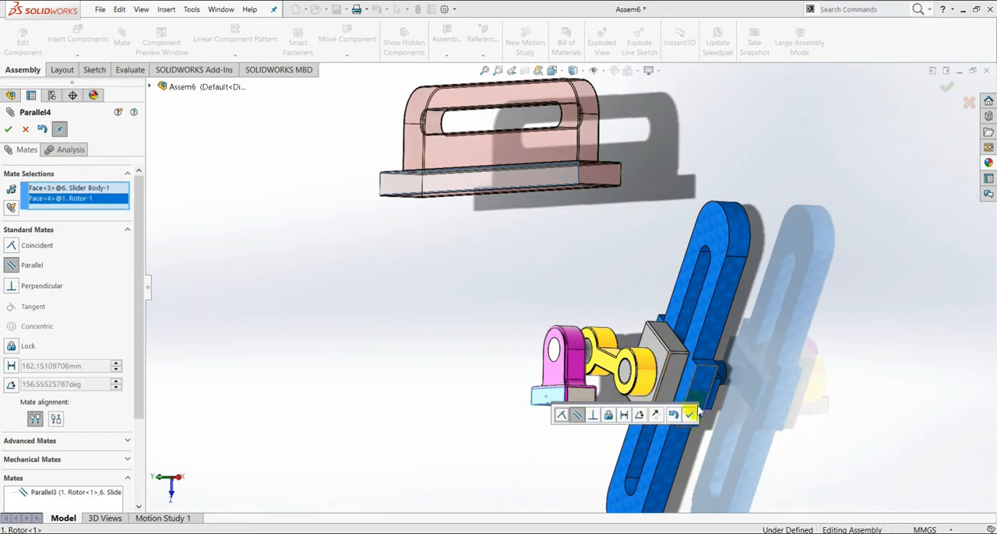
{"action": "left_click", "coordinate": [692, 417]}
Step: Move the slider body to the peg side of the slider and lower it until it is roughly level with the peg
{"action": "middle_click_drag", "start_coordinate": [704, 296], "coordinate": [657, 309]}
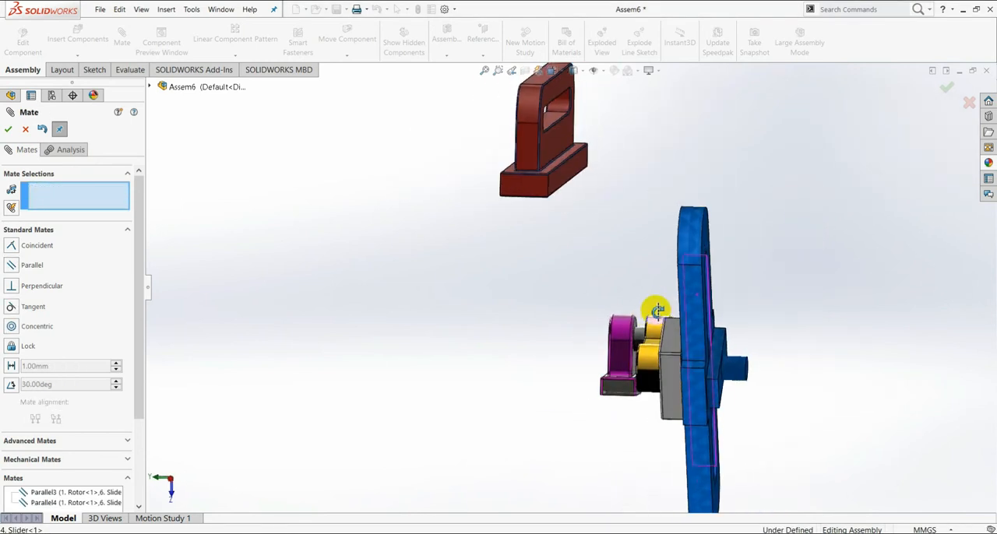
{"action": "left_click_drag", "start_coordinate": [522, 191], "coordinate": [846, 262]}
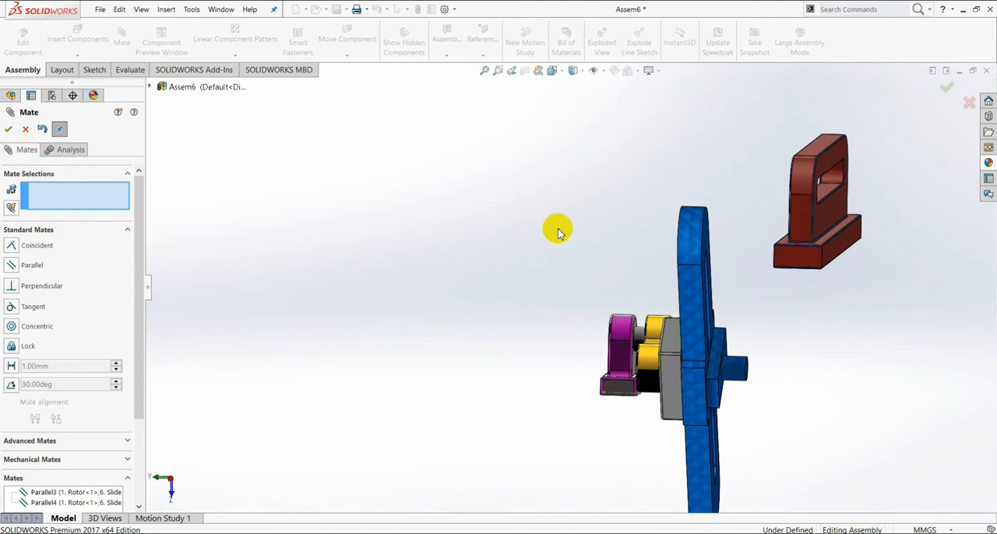
{"action": "left_click_drag", "start_coordinate": [828, 269], "coordinate": [829, 449]}
{"action": "middle_click_drag", "start_coordinate": [688, 384], "coordinate": [719, 383]}
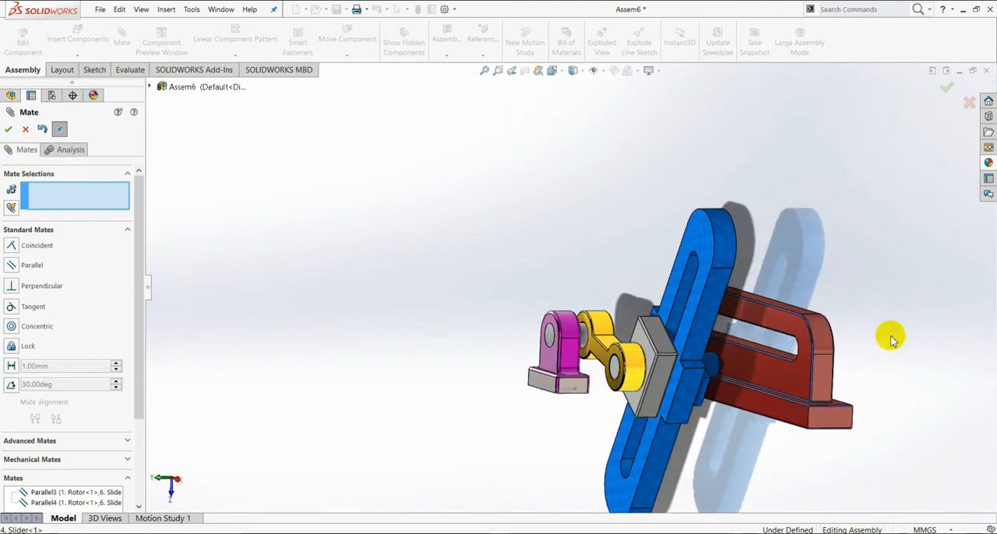
{"action": "middle_click_drag", "start_coordinate": [861, 345], "coordinate": [863, 391]}
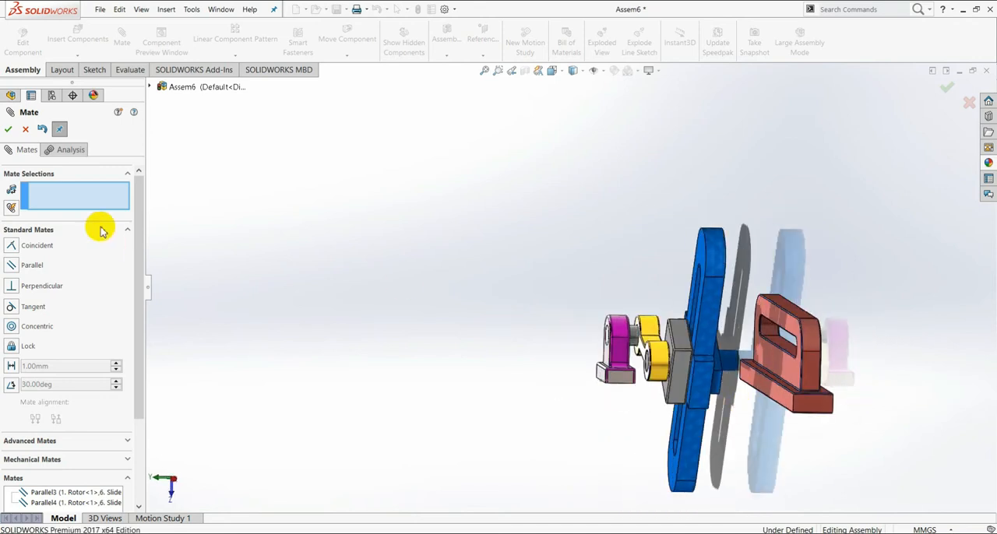
Step: Add a mechanical Slot mate with the Free constraint between the slider body's inner slot face and the slider's cylindrical peg
{"action": "left_click", "coordinate": [126, 459]}
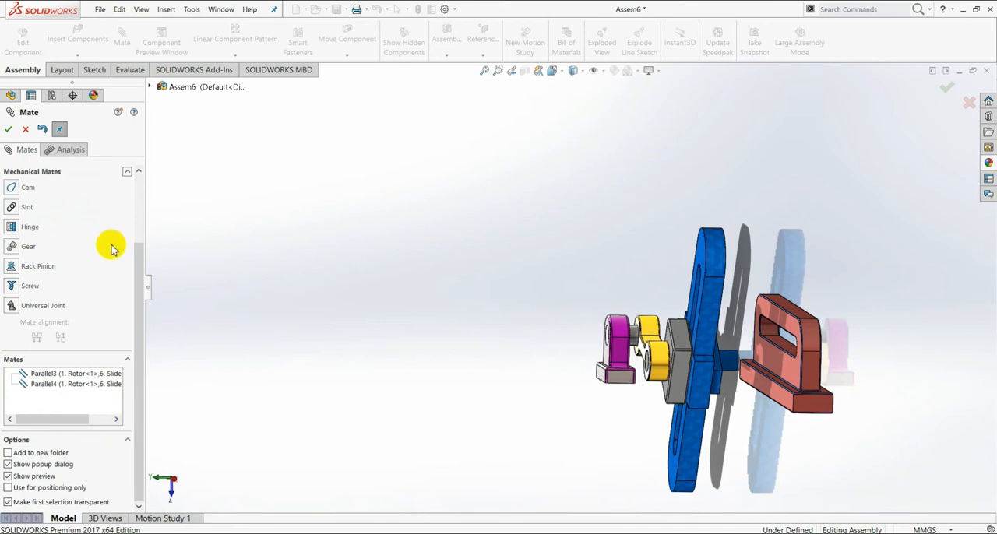
{"action": "left_click", "coordinate": [11, 208]}
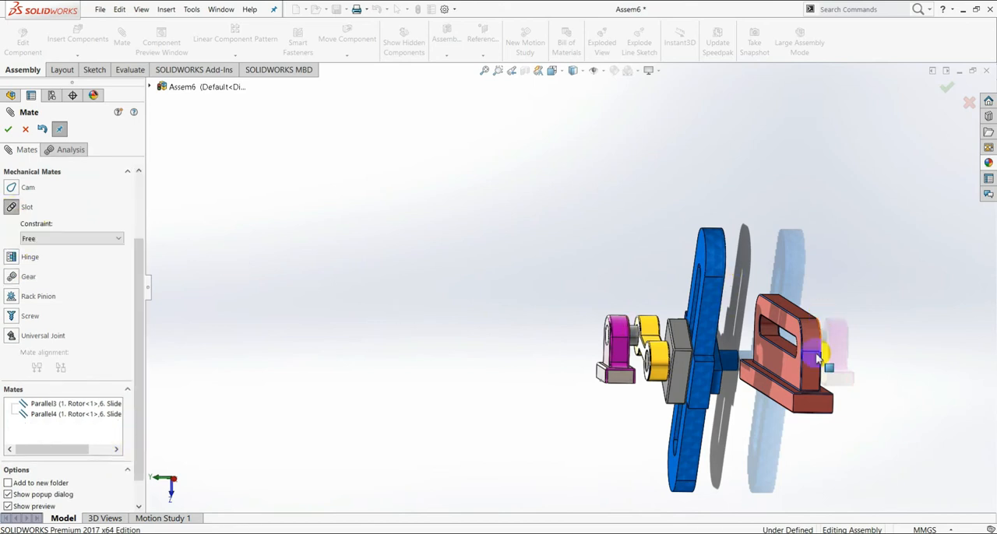
{"action": "middle_click_drag", "start_coordinate": [805, 356], "coordinate": [865, 362]}
{"action": "scroll", "coordinate": [125, 207], "scroll_direction": "up", "scroll_amount": 5}
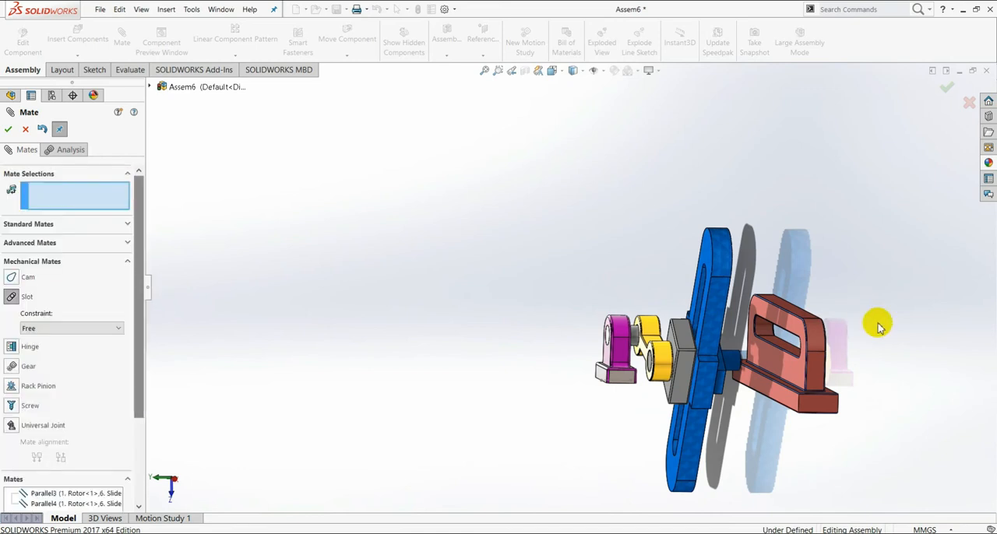
{"action": "scroll", "coordinate": [767, 349], "scroll_direction": "down", "scroll_amount": 3}
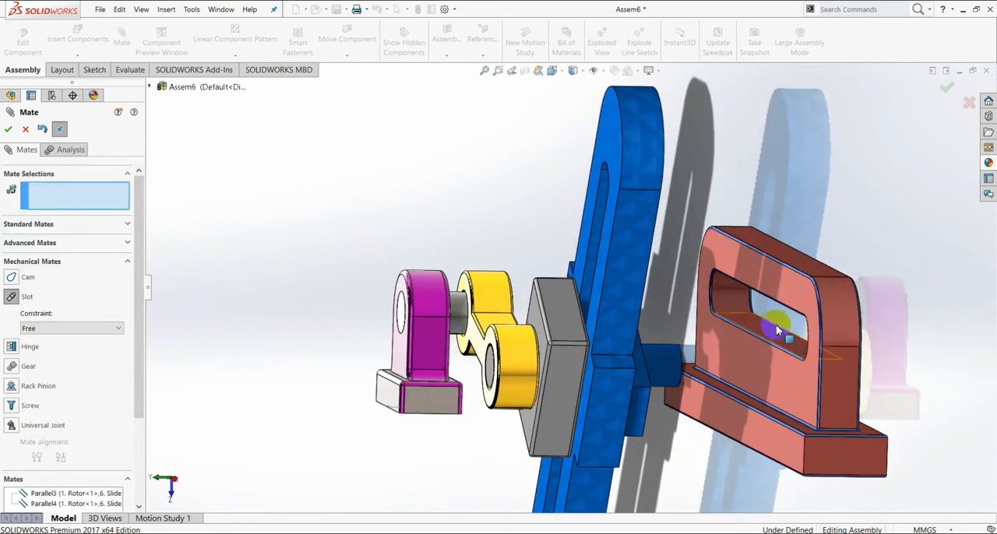
{"action": "left_click", "coordinate": [768, 335]}
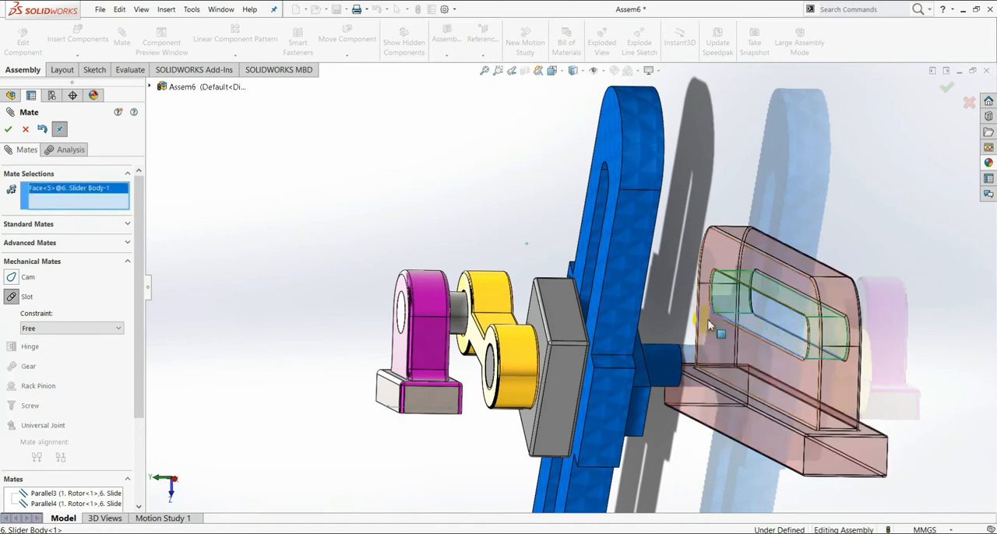
{"action": "middle_click_drag", "start_coordinate": [912, 273], "coordinate": [728, 357]}
{"action": "left_click", "coordinate": [318, 254]}
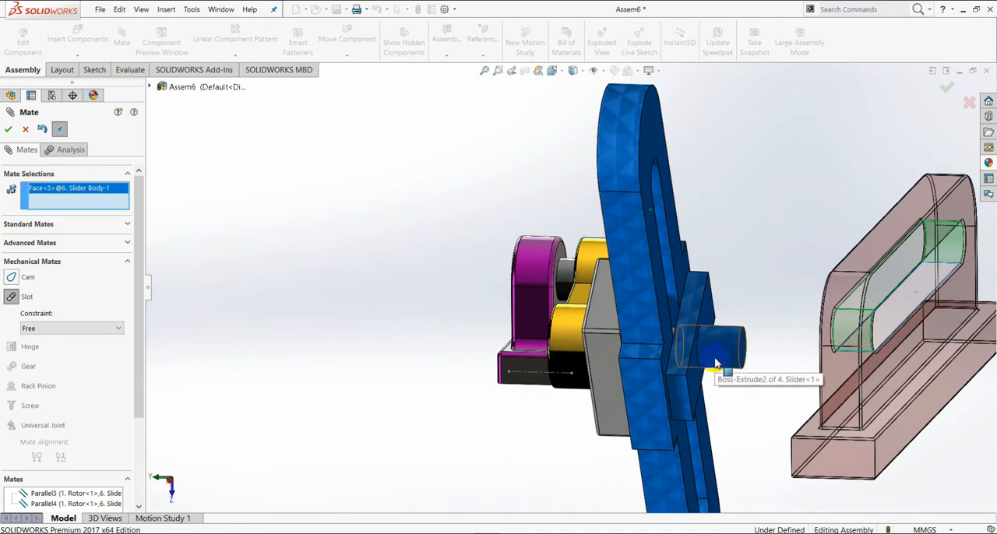
{"action": "left_click", "coordinate": [717, 364]}
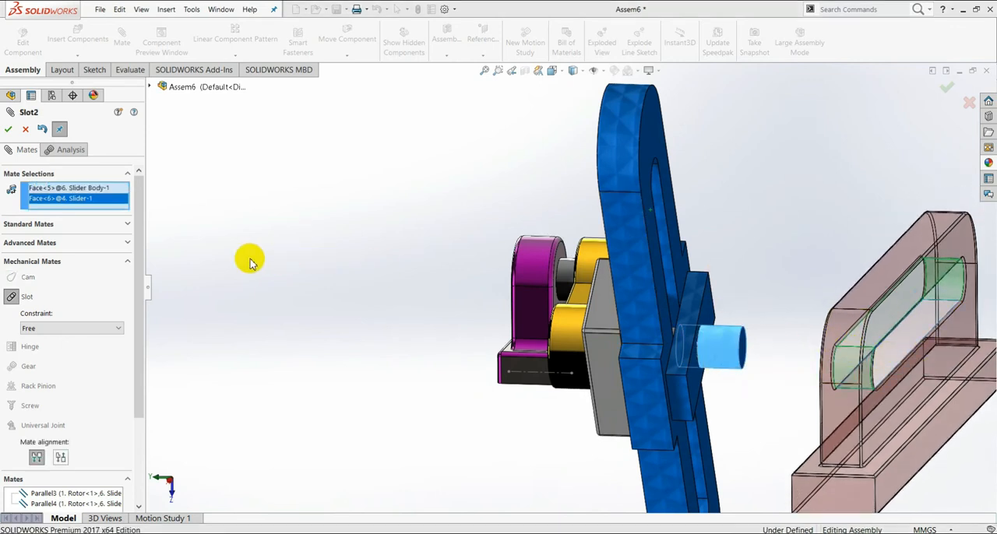
{"action": "left_click", "coordinate": [7, 131]}
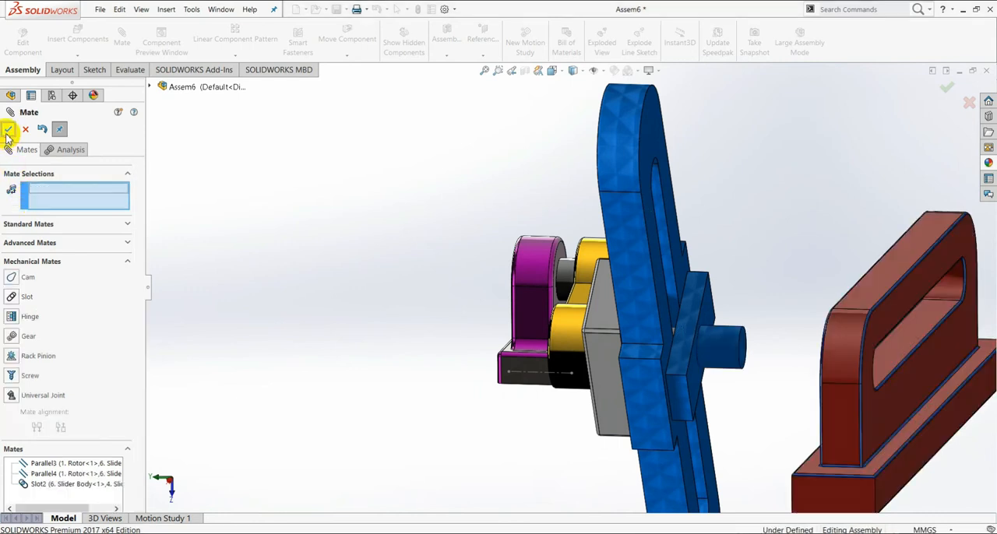
Step: Add a coincident mate between the peg-side face of the slider's raised block and the slider body's flat slotted face
{"action": "left_click", "coordinate": [127, 223]}
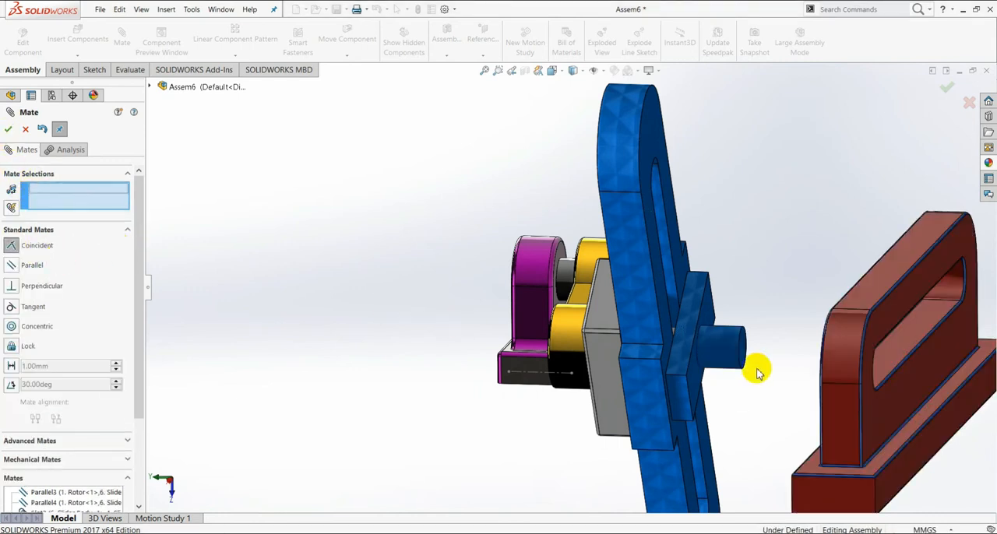
{"action": "left_click", "coordinate": [700, 385]}
{"action": "middle_click_drag", "start_coordinate": [756, 352], "coordinate": [875, 386]}
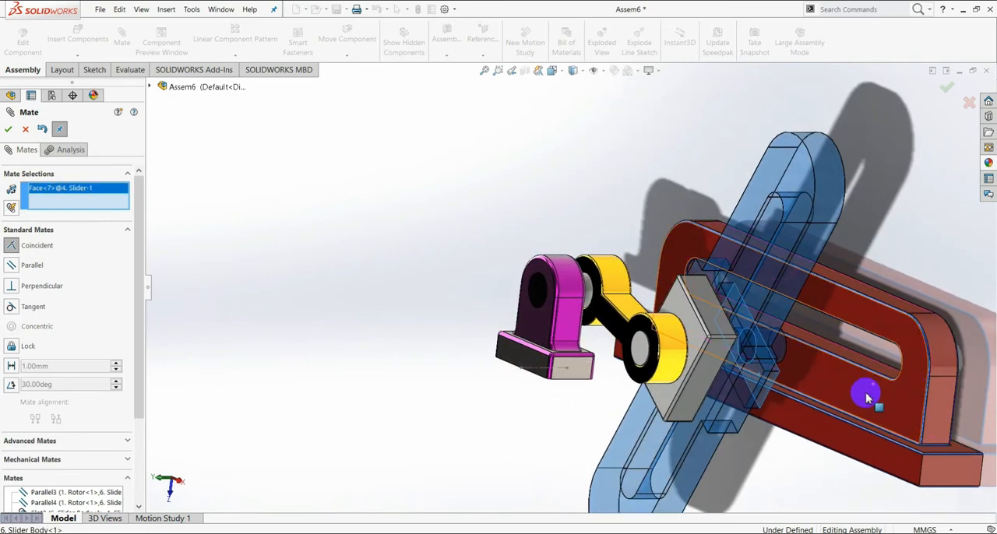
{"action": "left_click", "coordinate": [860, 397]}
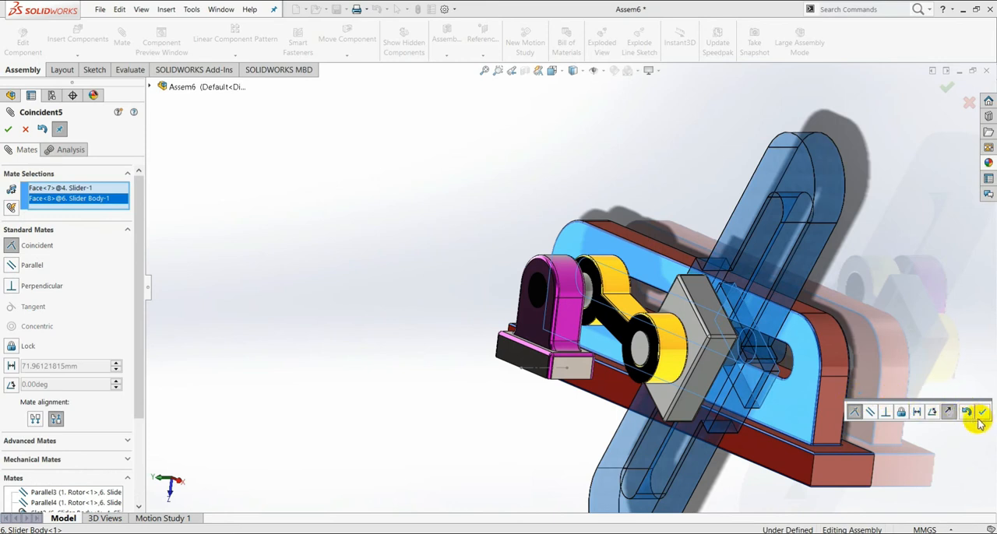
{"action": "left_click", "coordinate": [981, 419]}
{"action": "scroll", "coordinate": [724, 360], "scroll_direction": "up", "scroll_amount": 5}
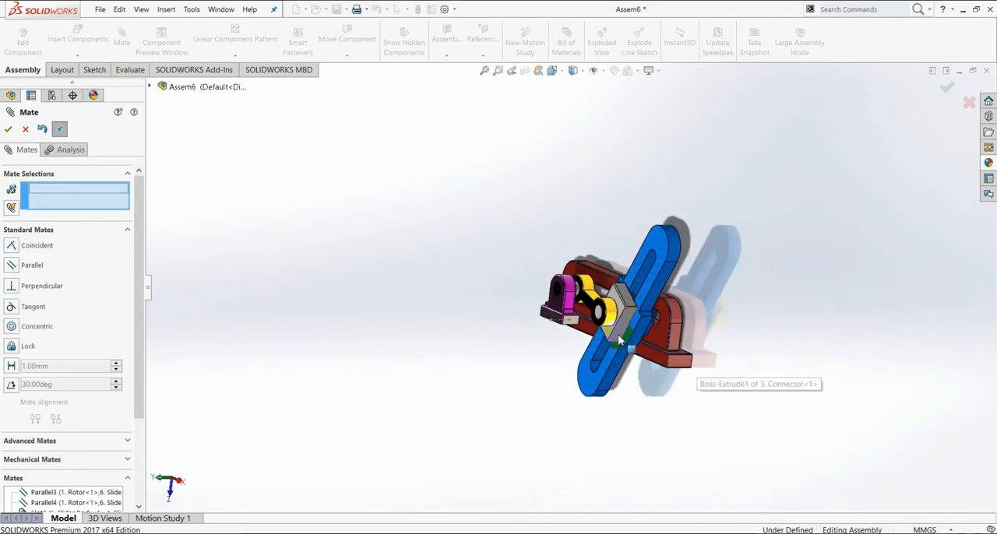
Step: Finish mating and move the mechanism until the slider stands roughly upright on the connector
{"action": "left_click", "coordinate": [67, 195]}
{"action": "left_click", "coordinate": [10, 129]}
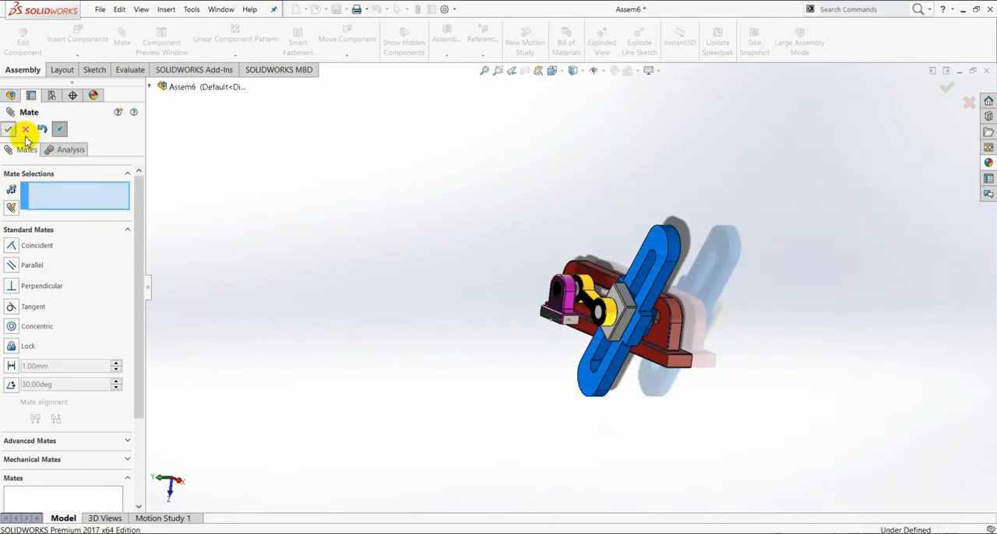
{"action": "mouse_move", "coordinate": [630, 392]}
{"action": "middle_mouse_down"}
{"action": "mouse_move", "coordinate": [717, 350]}
{"action": "mouse_move", "coordinate": [736, 405]}
{"action": "mouse_move", "coordinate": [678, 350]}
{"action": "mouse_move", "coordinate": [645, 371]}
{"action": "mouse_move", "coordinate": [641, 359]}
{"action": "middle_mouse_up"}
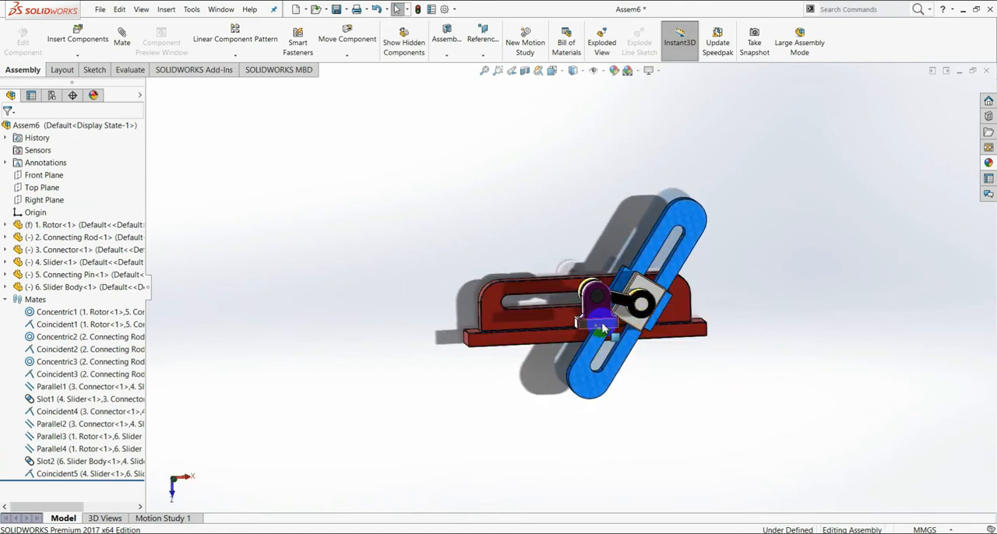
{"action": "left_click_drag", "start_coordinate": [602, 330], "coordinate": [602, 343]}
{"action": "left_click", "coordinate": [763, 306]}
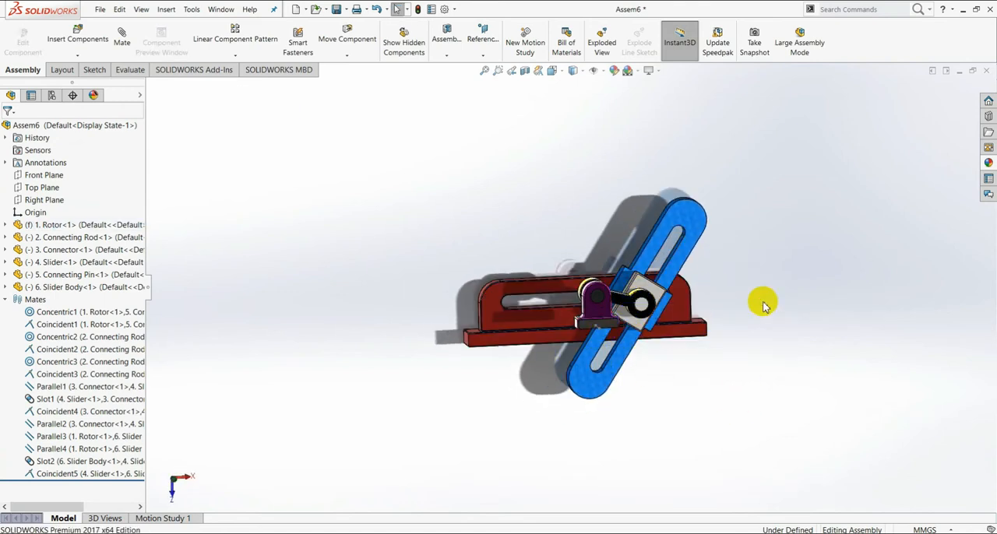
{"action": "left_click_drag", "start_coordinate": [543, 340], "coordinate": [643, 304]}
{"action": "middle_click_drag", "start_coordinate": [768, 334], "coordinate": [642, 351]}
{"action": "left_click", "coordinate": [702, 355]}
{"action": "middle_click_drag", "start_coordinate": [687, 330], "coordinate": [646, 321]}
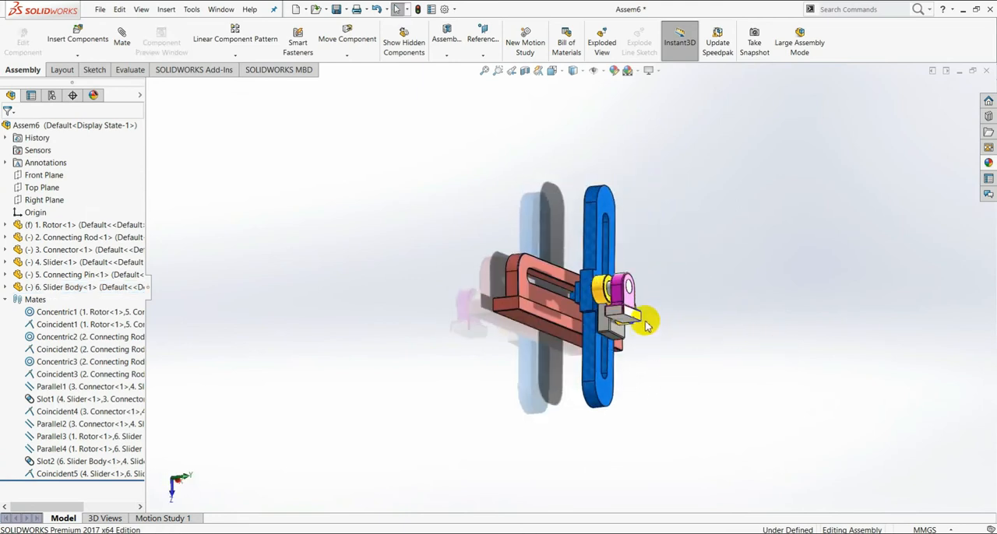
Step: Raise the slider body slightly and add a coincident mate between the underside of its base and the underside of the rotor's base
{"action": "scroll", "coordinate": [643, 340], "scroll_direction": "down", "scroll_amount": 5}
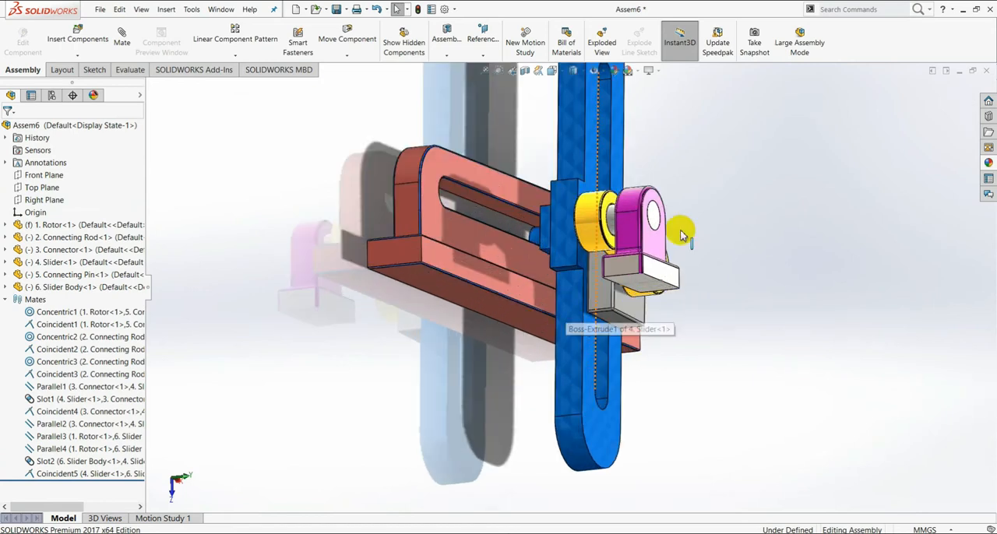
{"action": "left_click_drag", "start_coordinate": [484, 293], "coordinate": [518, 265]}
{"action": "left_click", "coordinate": [831, 296]}
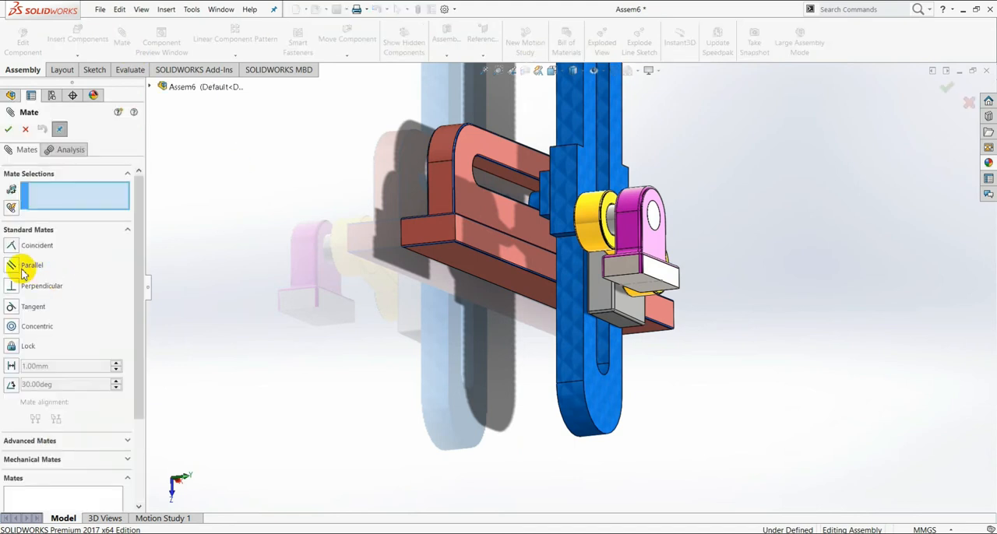
{"action": "left_click", "coordinate": [12, 248]}
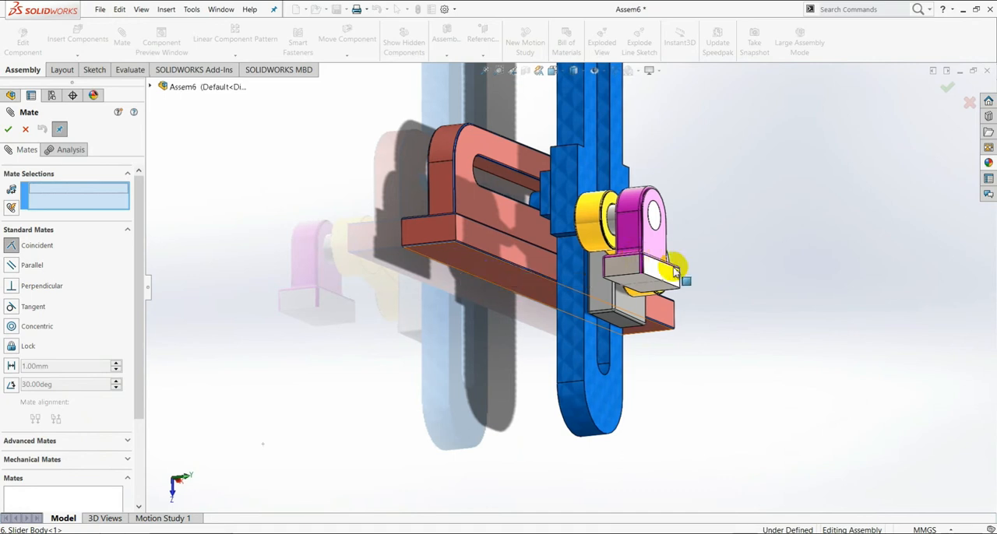
{"action": "left_click", "coordinate": [490, 281]}
{"action": "scroll", "coordinate": [663, 292], "scroll_direction": "down", "scroll_amount": 3}
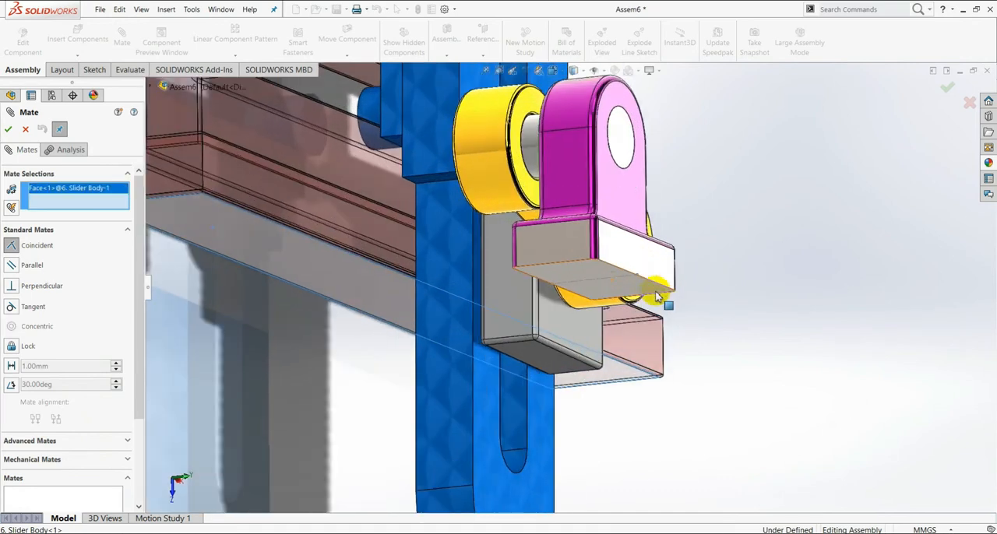
{"action": "left_click", "coordinate": [635, 292]}
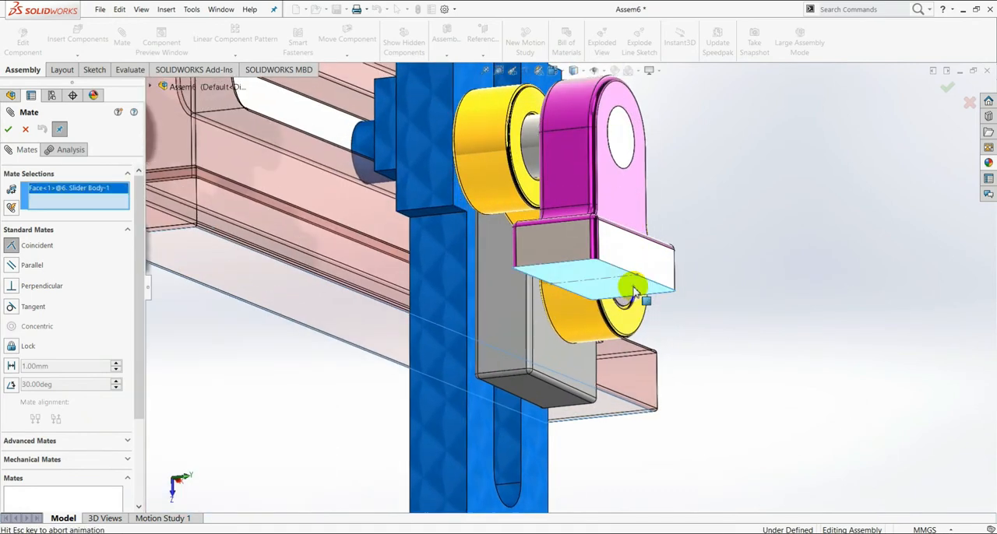
{"action": "left_click", "coordinate": [778, 272]}
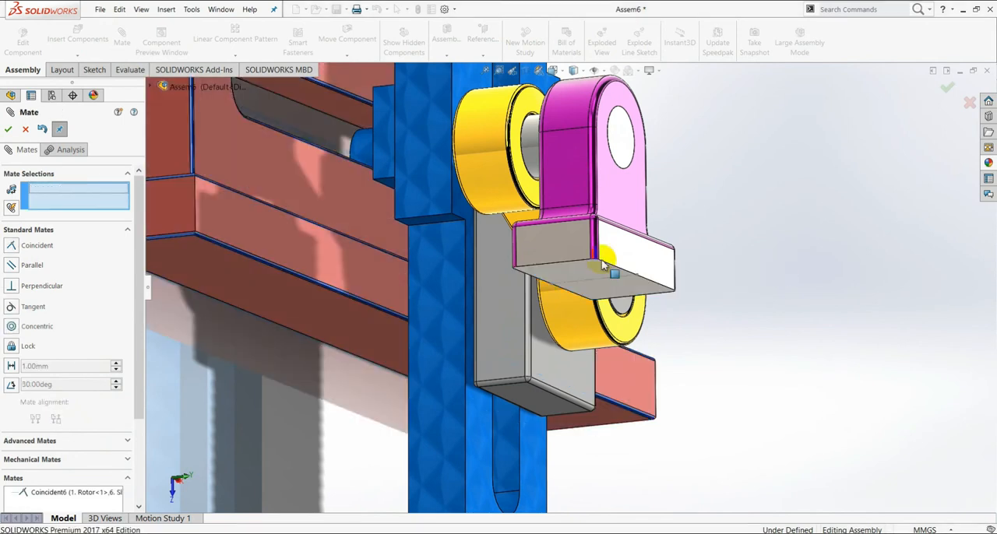
{"action": "left_click", "coordinate": [10, 133]}
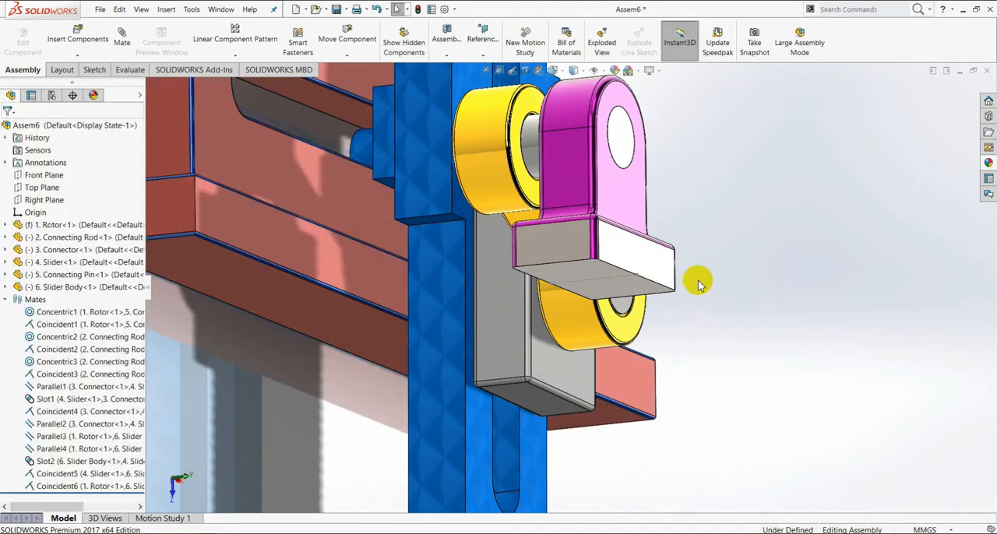
Step: Swing the connecting rod and slider to check how the mechanism moves with the current mates
{"action": "scroll", "coordinate": [698, 284], "scroll_direction": "up", "scroll_amount": 6}
{"action": "middle_click_drag", "start_coordinate": [758, 276], "coordinate": [673, 299]}
{"action": "scroll", "coordinate": [549, 278], "scroll_direction": "down", "scroll_amount": 3}
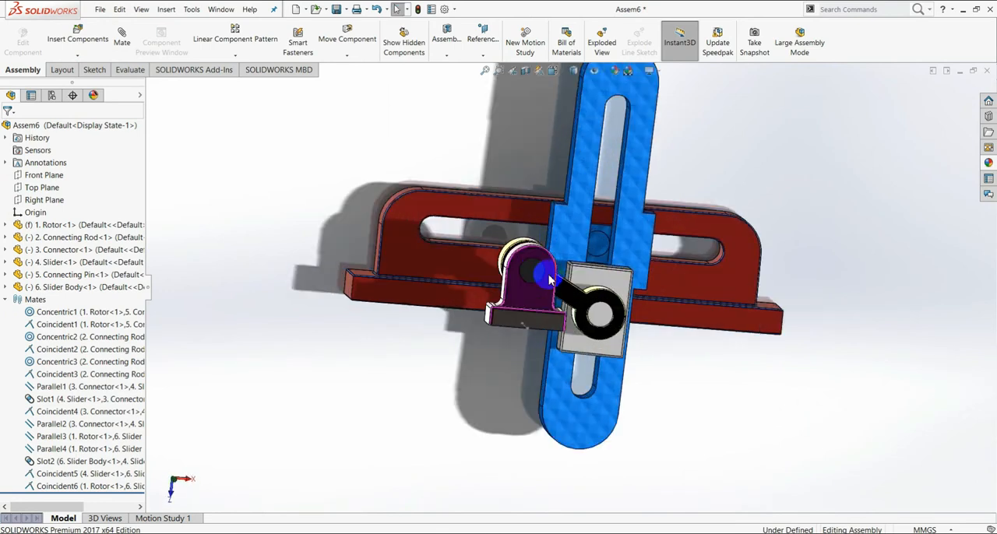
{"action": "scroll", "coordinate": [549, 279], "scroll_direction": "down", "scroll_amount": 1}
{"action": "left_click_drag", "start_coordinate": [640, 311], "coordinate": [706, 379]}
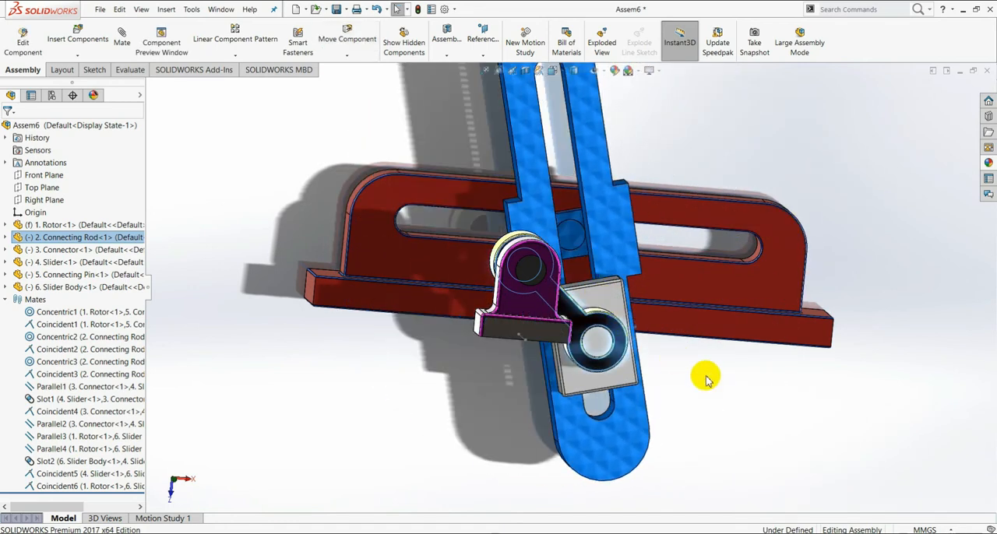
{"action": "left_click", "coordinate": [715, 380]}
{"action": "left_click_drag", "start_coordinate": [621, 292], "coordinate": [608, 265]}
{"action": "left_click", "coordinate": [740, 402]}
Step: Add a parallel mate between the side face of the rotor's base and the side face of the slider's widened middle block
{"action": "middle_click_drag", "start_coordinate": [739, 401], "coordinate": [685, 402]}
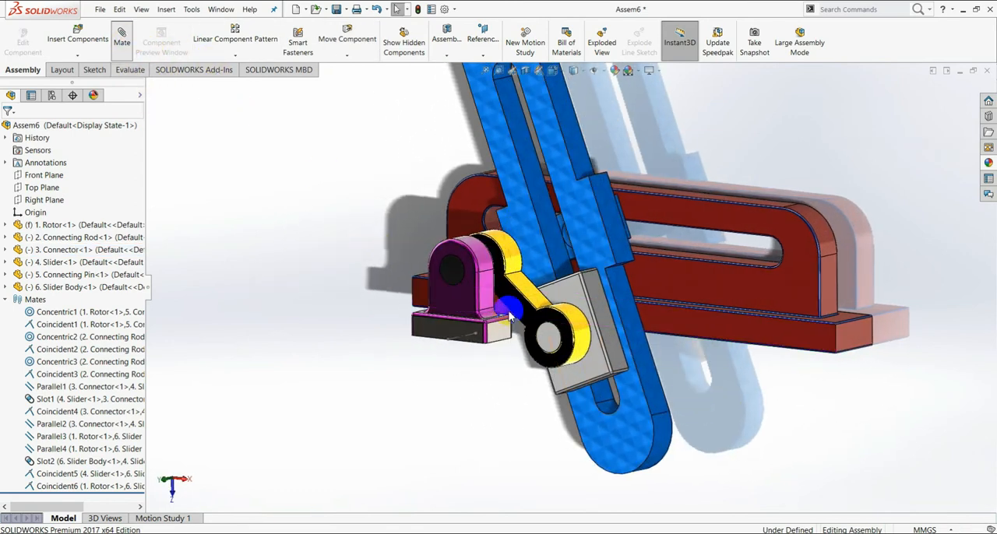
{"action": "left_click", "coordinate": [23, 265]}
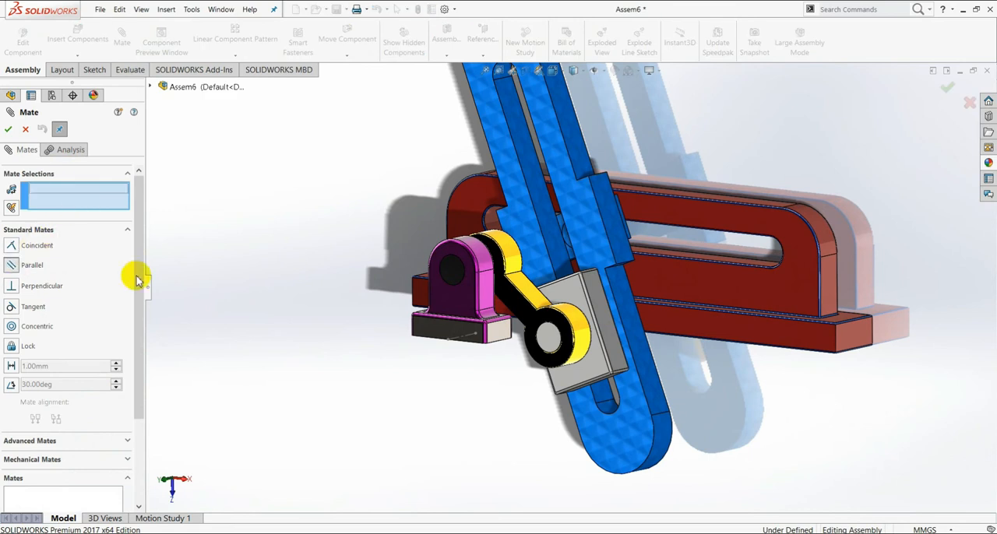
{"action": "scroll", "coordinate": [521, 288], "scroll_direction": "down", "scroll_amount": 3}
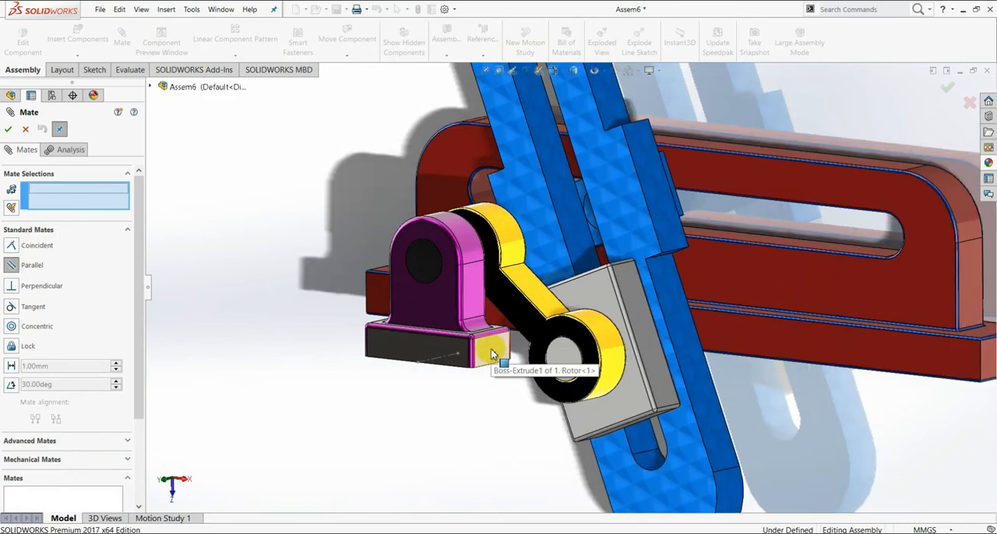
{"action": "left_click", "coordinate": [490, 355]}
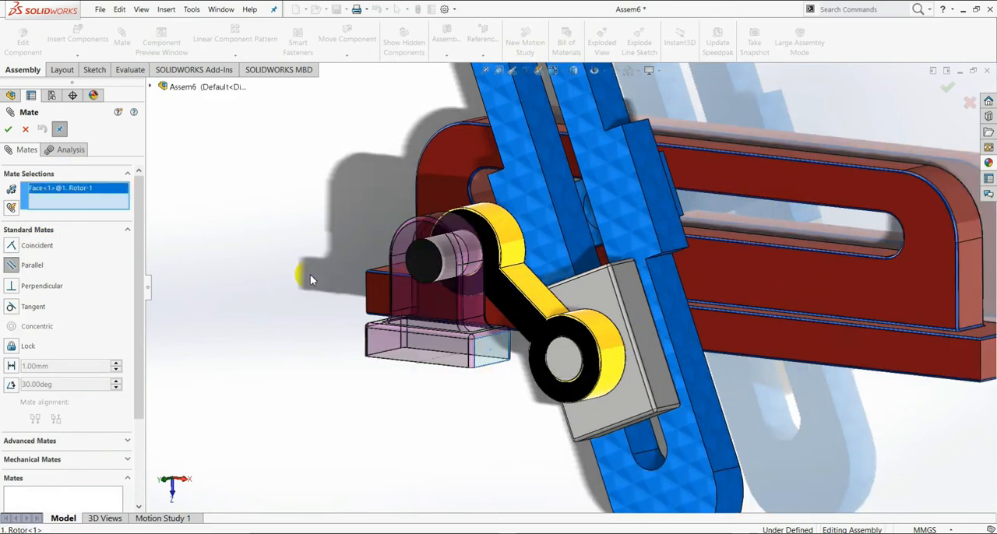
{"action": "left_click", "coordinate": [656, 186]}
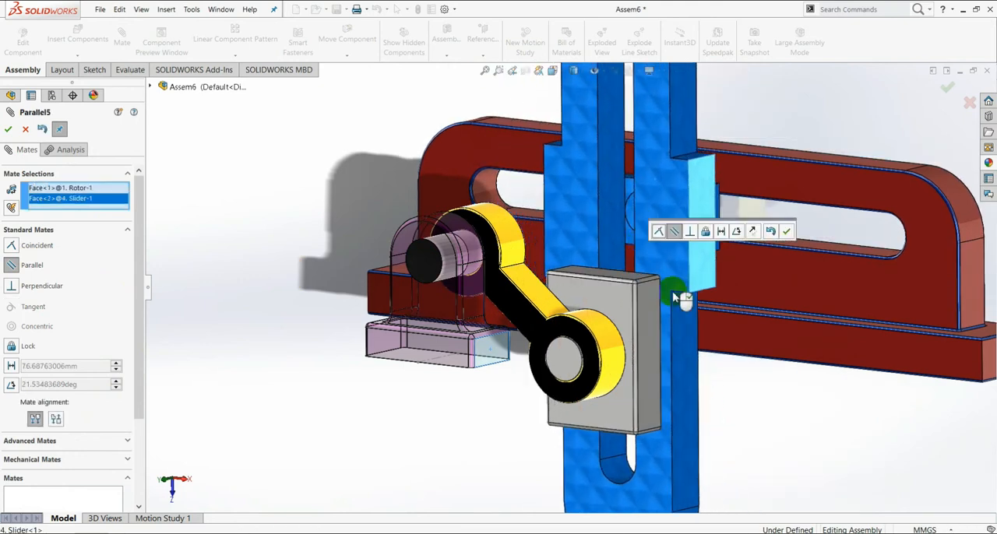
{"action": "left_click", "coordinate": [786, 236]}
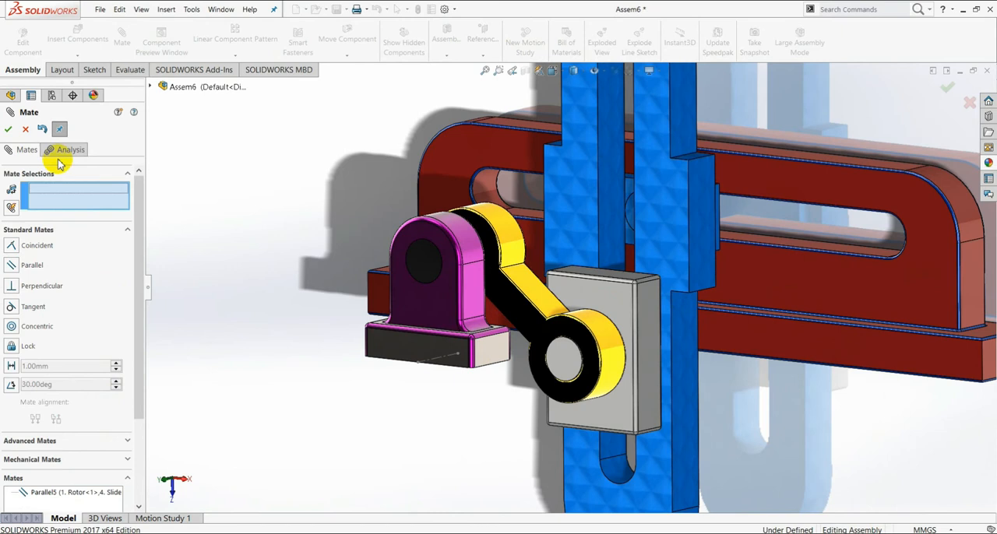
{"action": "left_click", "coordinate": [8, 129]}
Step: Move the connecting rod and connector around the rotor to test the finished mechanism's motion
{"action": "scroll", "coordinate": [576, 249], "scroll_direction": "up", "scroll_amount": 5}
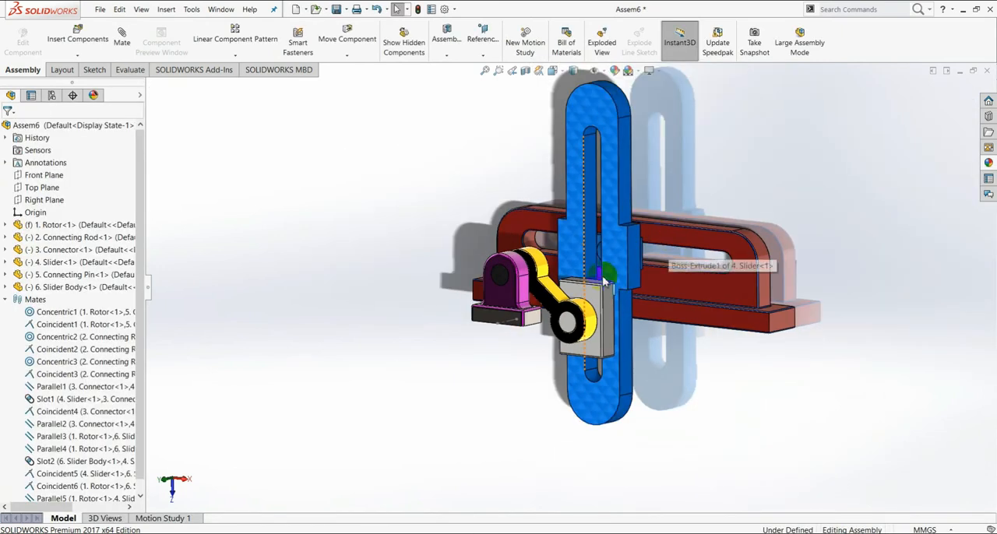
{"action": "middle_click_drag", "start_coordinate": [573, 271], "coordinate": [595, 305]}
{"action": "left_click_drag", "start_coordinate": [594, 301], "coordinate": [600, 276]}
{"action": "middle_click_drag", "start_coordinate": [596, 330], "coordinate": [608, 335]}
{"action": "middle_click_drag", "start_coordinate": [537, 316], "coordinate": [581, 226]}
{"action": "left_click_drag", "start_coordinate": [578, 228], "coordinate": [671, 380]}
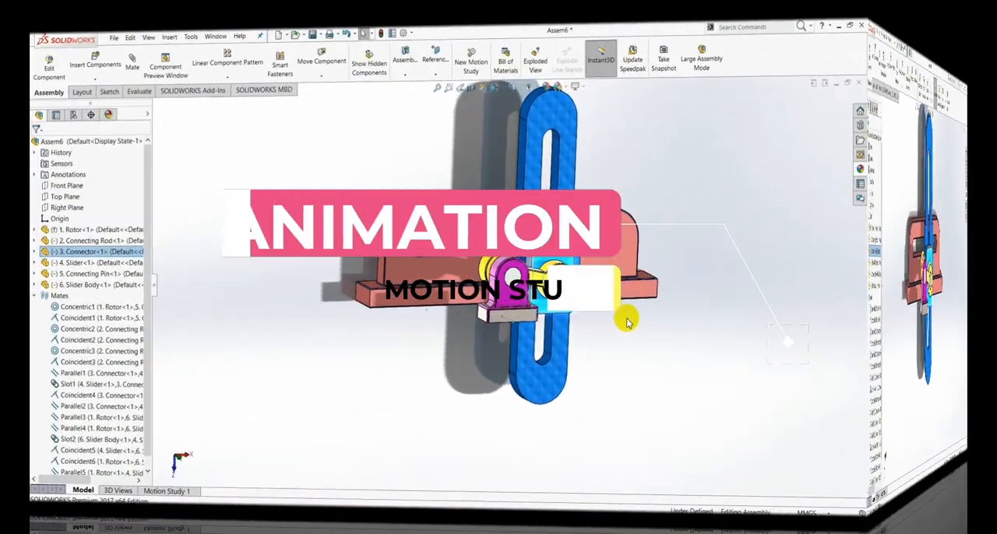
{"action": "scroll", "coordinate": [624, 258], "scroll_direction": "up", "scroll_amount": 4}
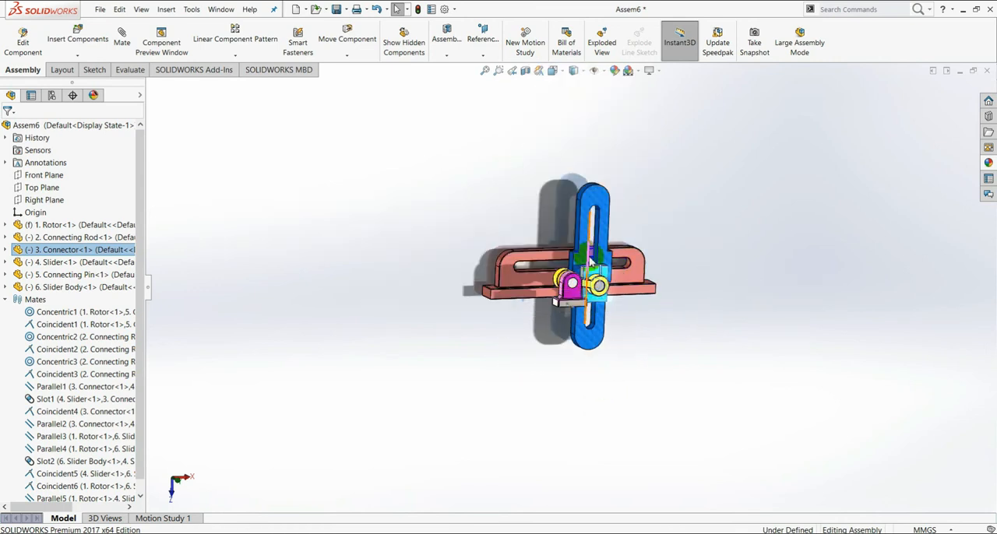
{"action": "scroll", "coordinate": [590, 261], "scroll_direction": "down", "scroll_amount": 3}
{"action": "left_click_drag", "start_coordinate": [607, 309], "coordinate": [582, 297]}
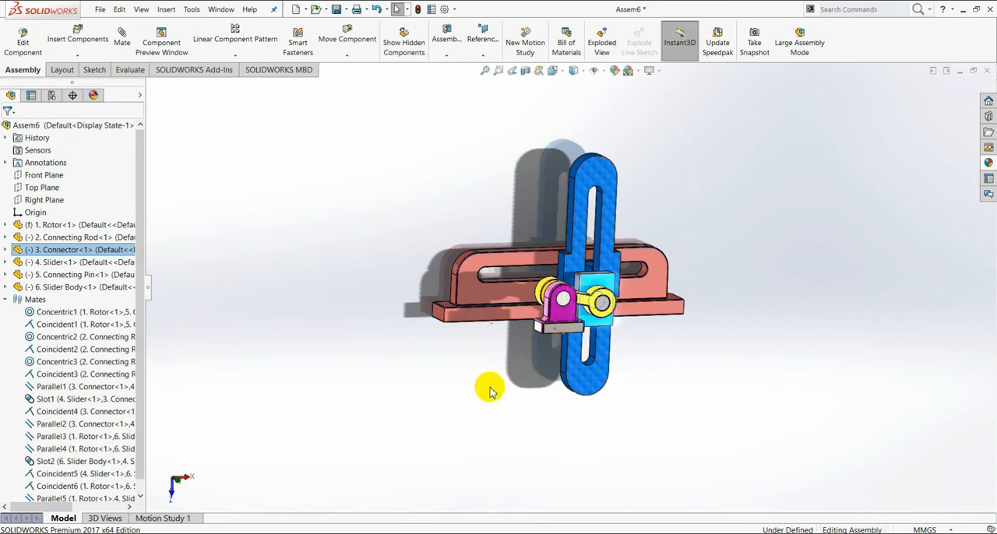
Step: Open Motion Study 1 and set the assembly's animation end time to 10 seconds
{"action": "left_click", "coordinate": [163, 520]}
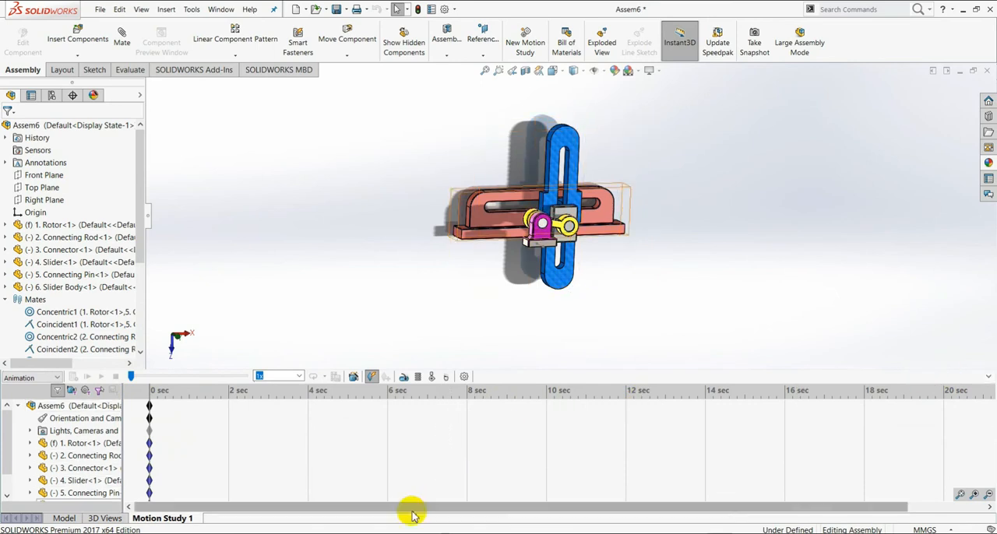
{"action": "left_click_drag", "start_coordinate": [502, 514], "coordinate": [630, 508]}
{"action": "left_click_drag", "start_coordinate": [878, 508], "coordinate": [785, 497]}
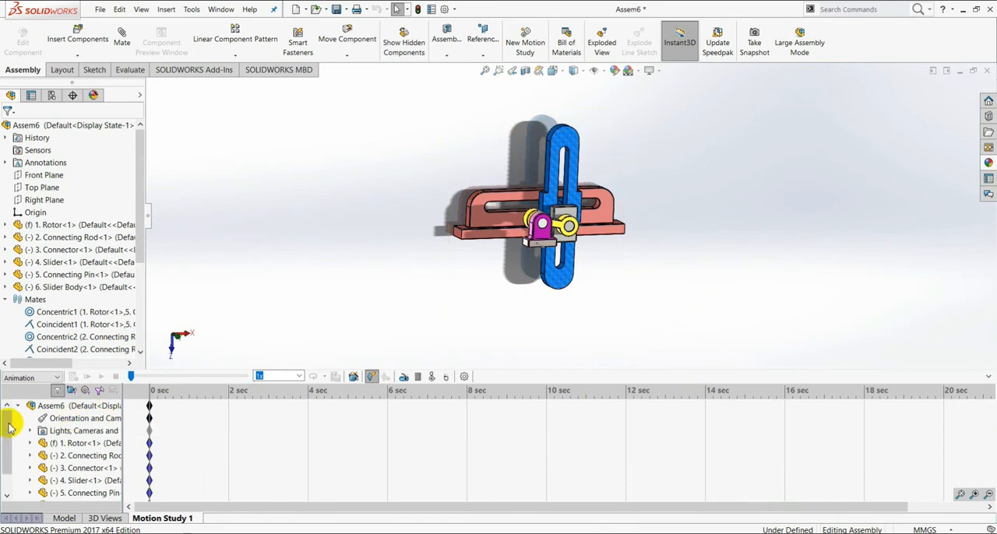
{"action": "left_click", "coordinate": [53, 407]}
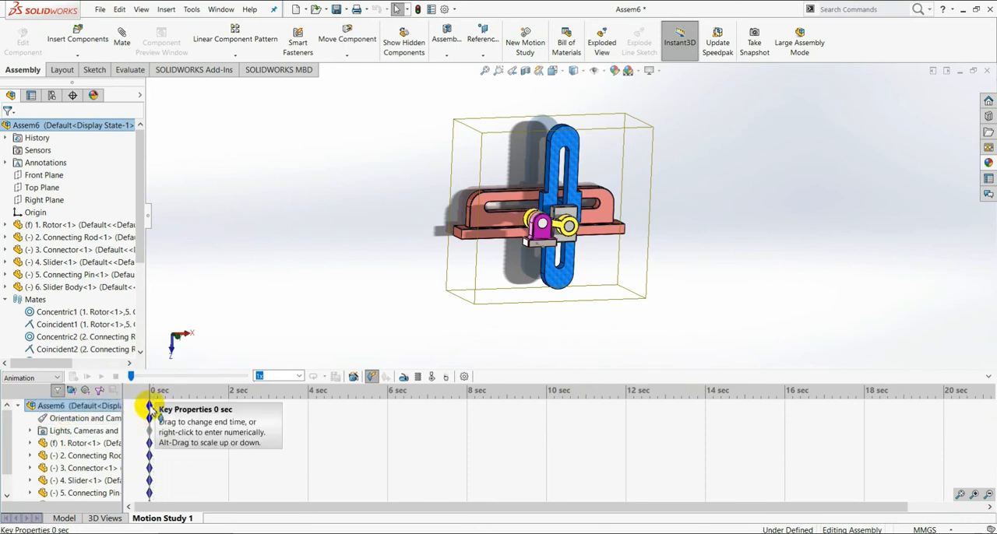
{"action": "left_click_drag", "start_coordinate": [150, 408], "coordinate": [484, 434]}
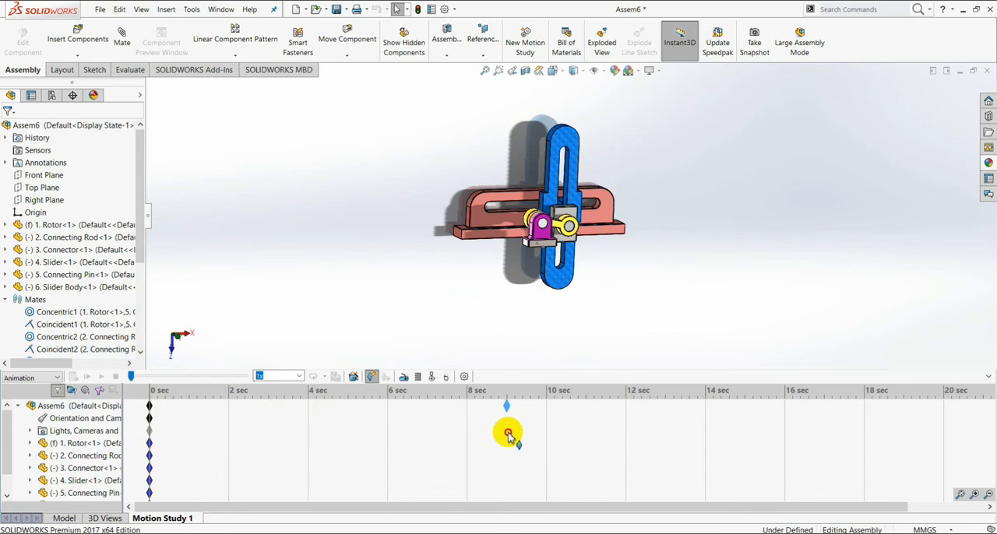
{"action": "left_click_drag", "start_coordinate": [504, 436], "coordinate": [435, 405]}
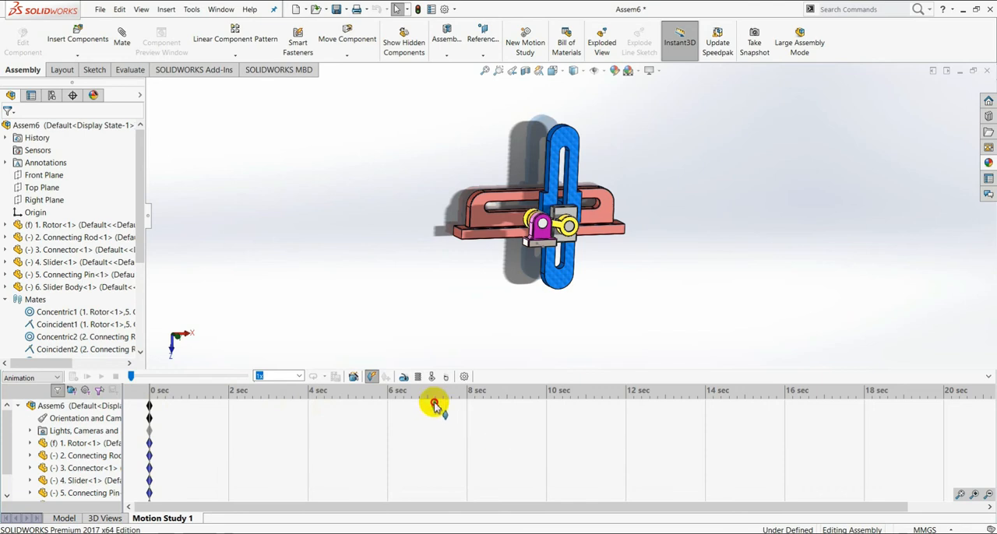
{"action": "mouse_move", "coordinate": [543, 410]}
{"action": "left_mouse_down"}
{"action": "mouse_move", "coordinate": [601, 400]}
{"action": "mouse_move", "coordinate": [652, 412]}
{"action": "mouse_move", "coordinate": [587, 399]}
{"action": "mouse_move", "coordinate": [550, 412]}
{"action": "left_mouse_up"}
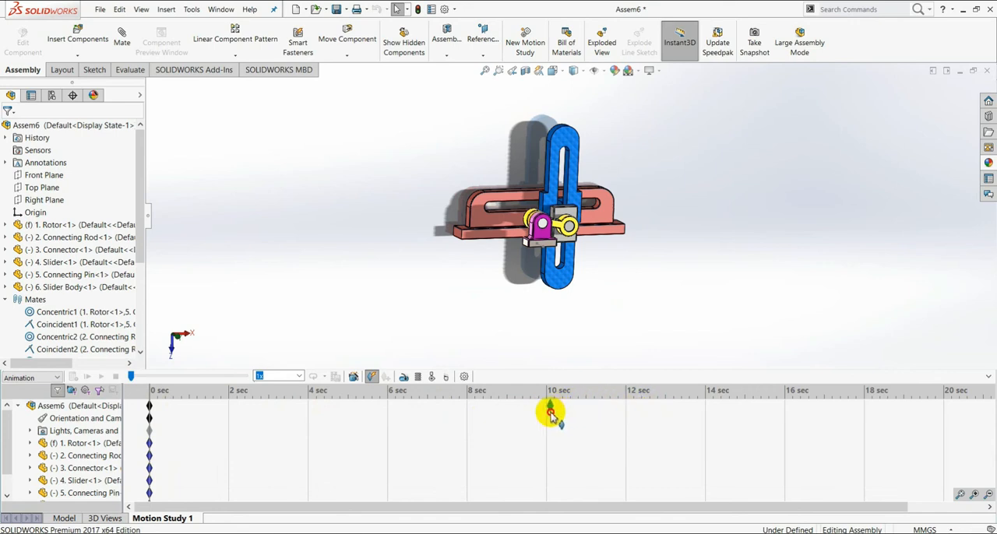
{"action": "left_click_drag", "start_coordinate": [546, 412], "coordinate": [548, 407]}
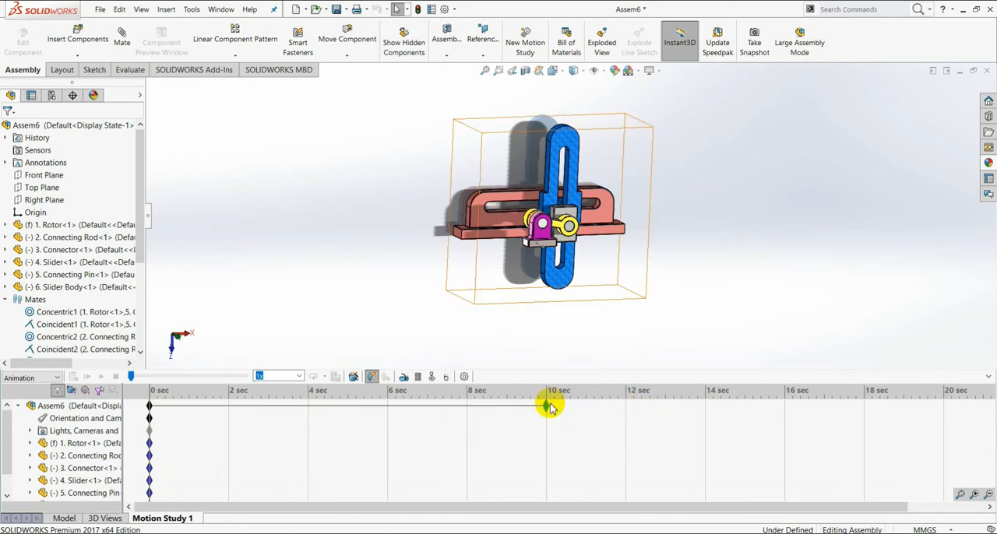
{"action": "left_click", "coordinate": [53, 407]}
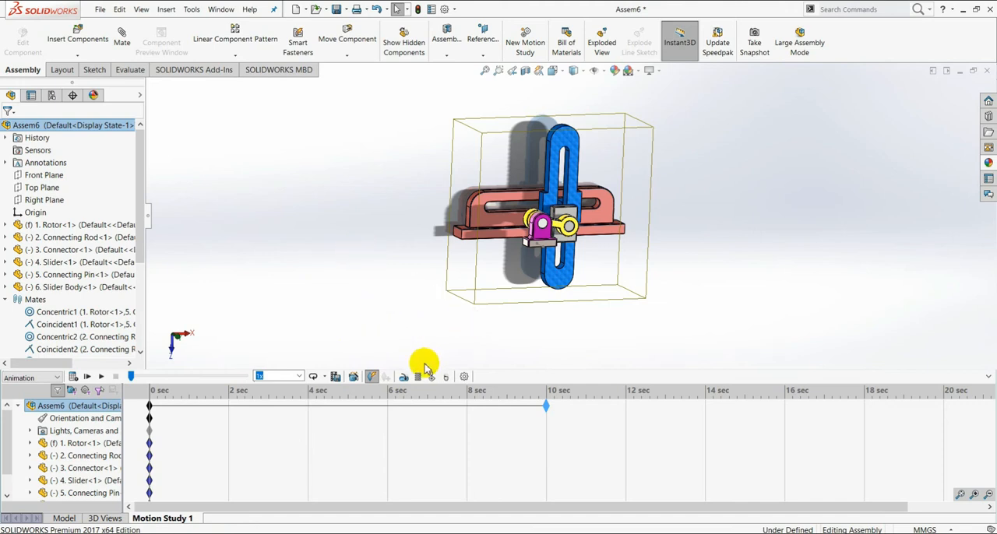
Step: Start a rotary motor in the motion study and apply it to the front face of the connecting rod
{"action": "left_click", "coordinate": [404, 377]}
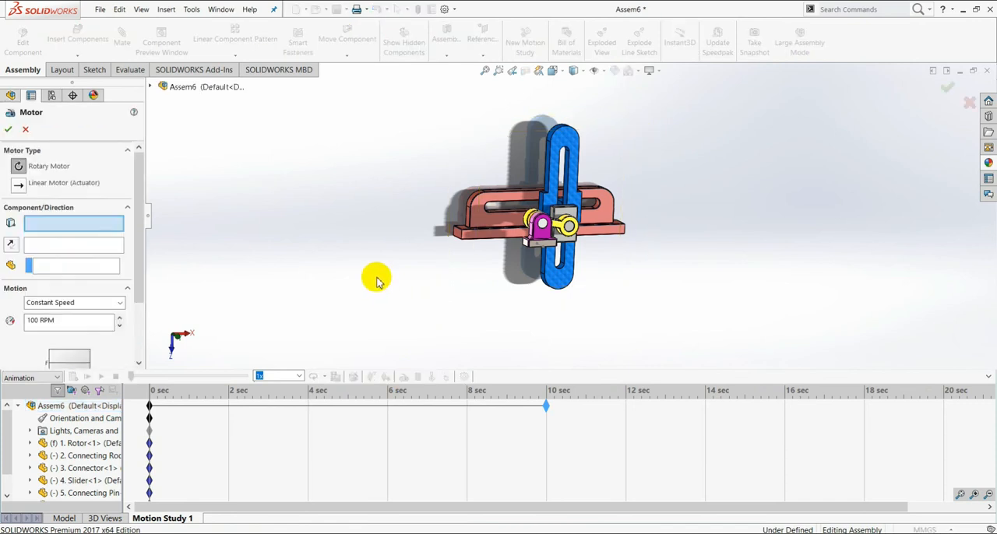
{"action": "mouse_move", "coordinate": [134, 168]}
{"action": "left_mouse_down"}
{"action": "mouse_move", "coordinate": [127, 222]}
{"action": "mouse_move", "coordinate": [151, 175]}
{"action": "left_mouse_up"}
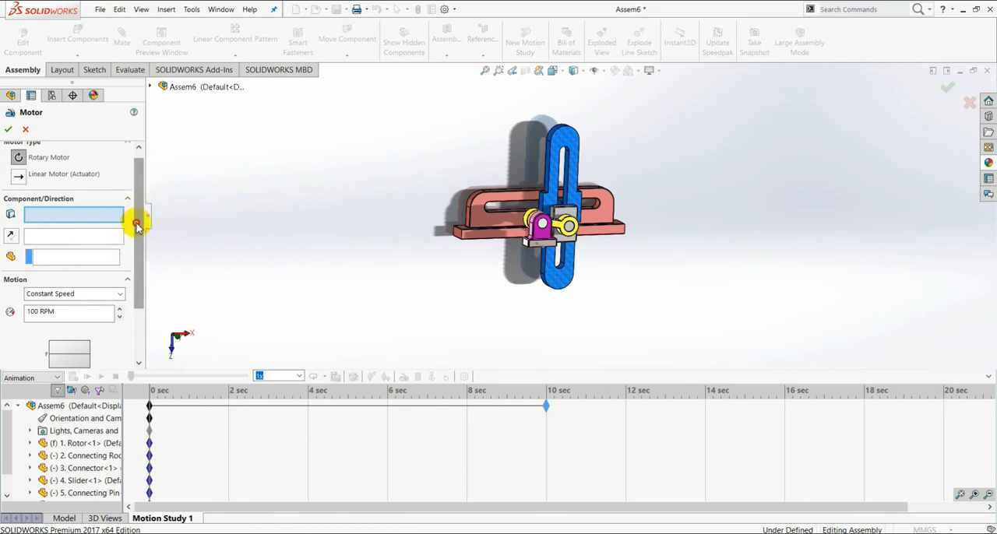
{"action": "left_click_drag", "start_coordinate": [136, 226], "coordinate": [149, 196]}
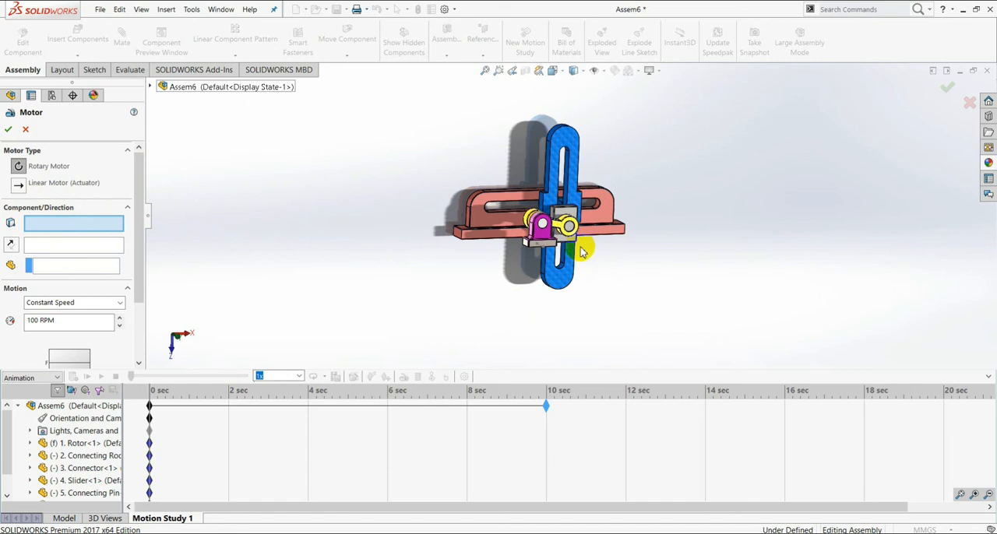
{"action": "scroll", "coordinate": [569, 227], "scroll_direction": "down", "scroll_amount": 5}
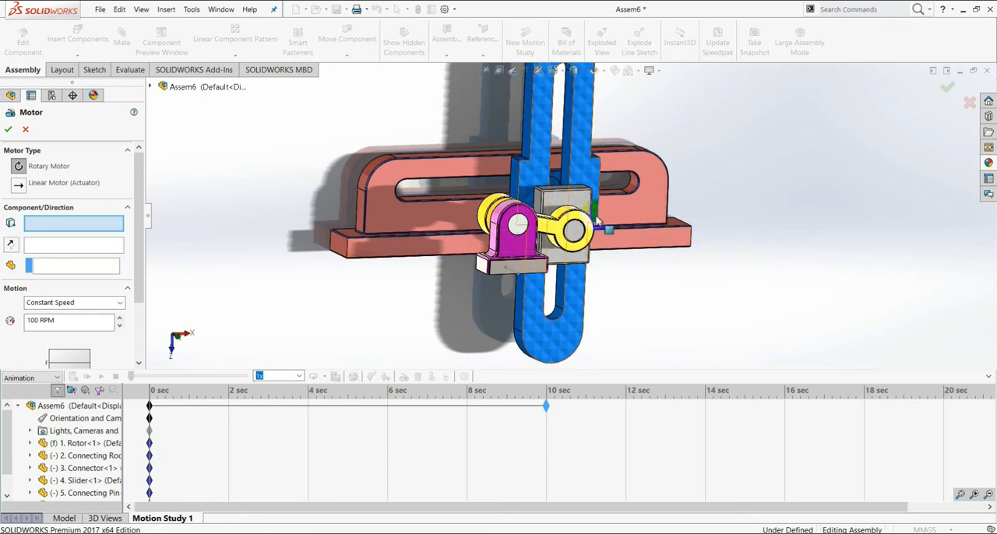
{"action": "scroll", "coordinate": [588, 226], "scroll_direction": "down", "scroll_amount": 3}
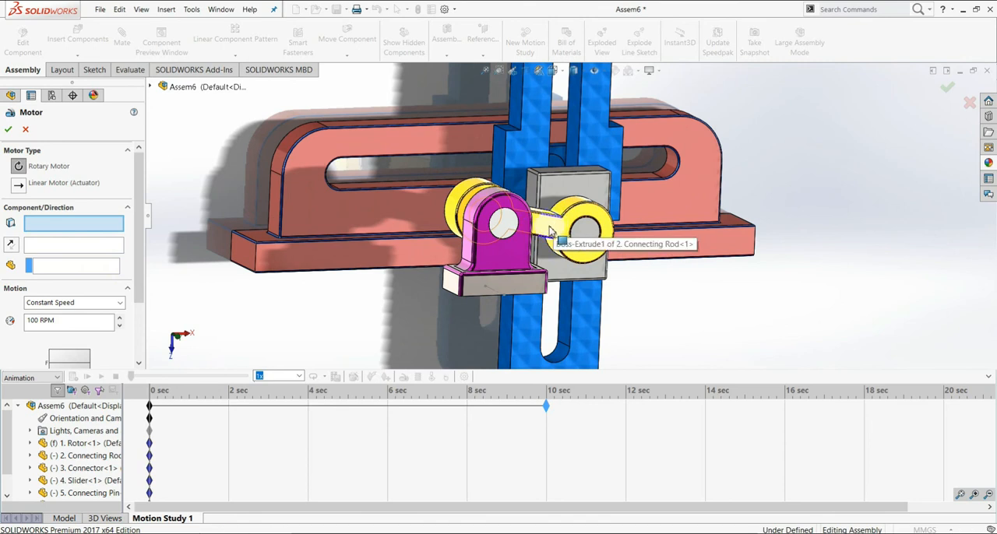
{"action": "left_click", "coordinate": [550, 231]}
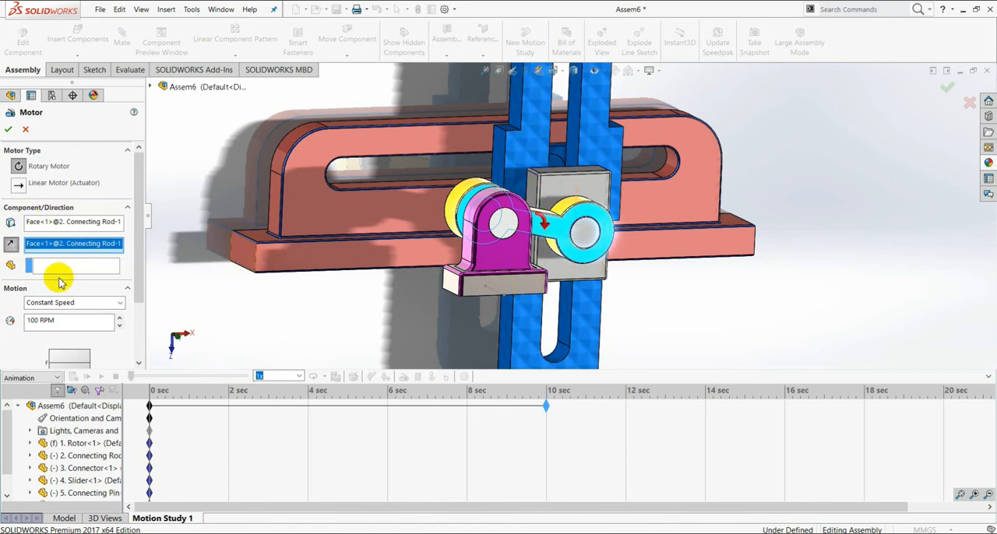
Step: Keep the rotary motor's motion at Constant Speed, set it to 5 RPM and accept the motor
{"action": "left_click_drag", "start_coordinate": [141, 284], "coordinate": [140, 305]}
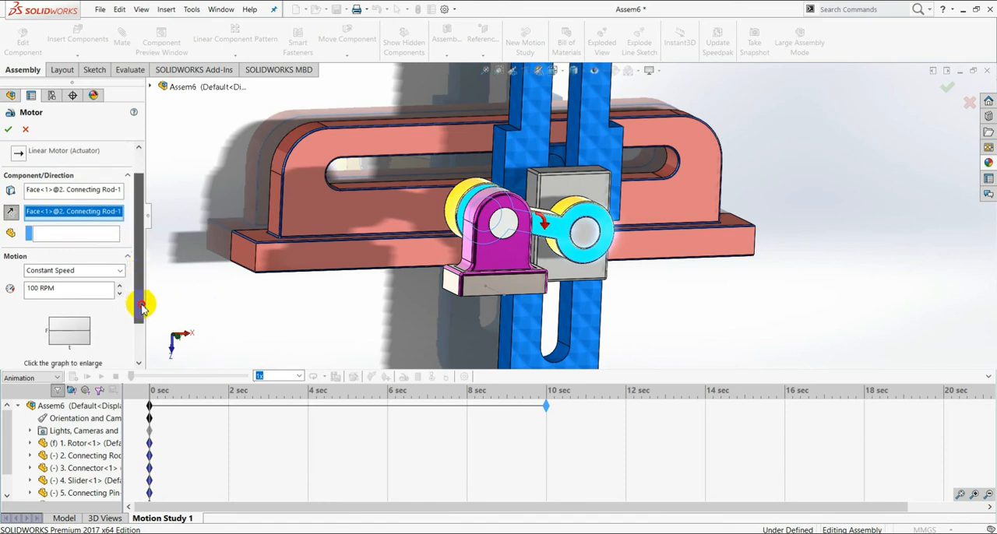
{"action": "left_click", "coordinate": [120, 271]}
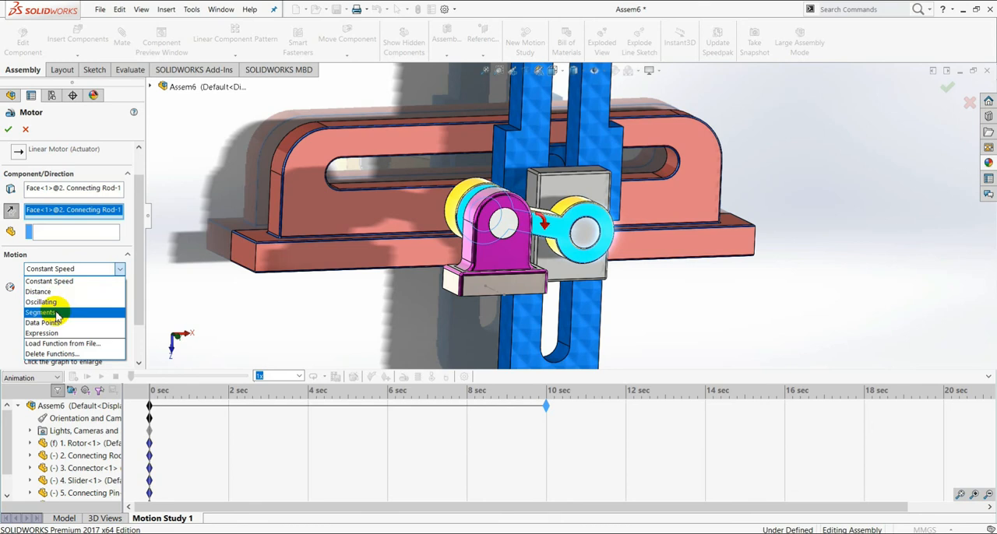
{"action": "left_click", "coordinate": [119, 270]}
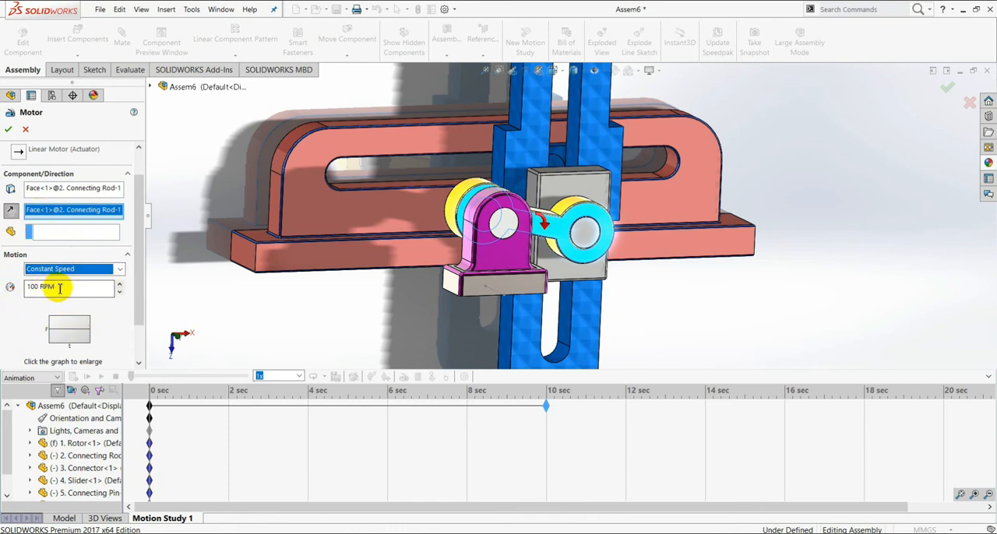
{"action": "left_click_drag", "start_coordinate": [57, 286], "coordinate": [6, 285]}
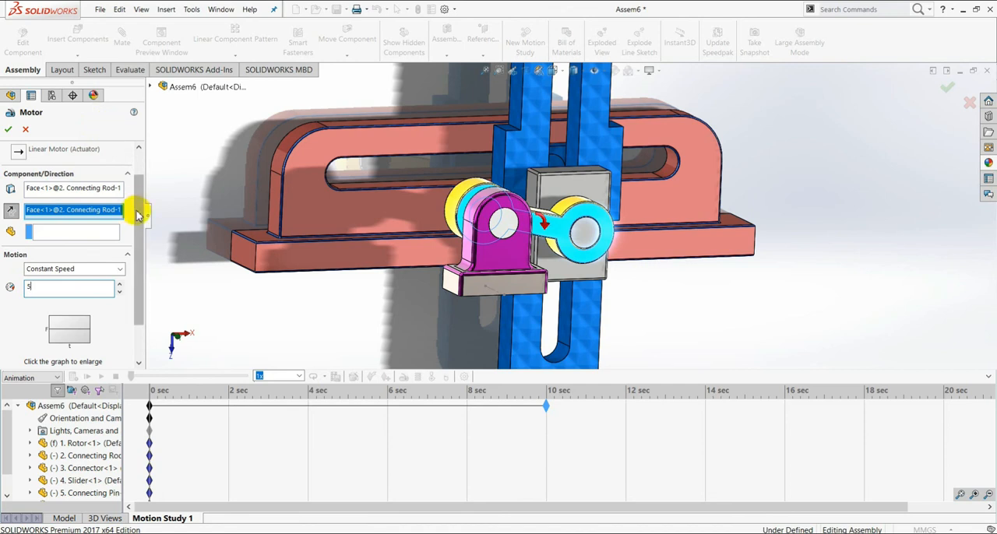
{"action": "left_click_drag", "start_coordinate": [134, 207], "coordinate": [137, 283]}
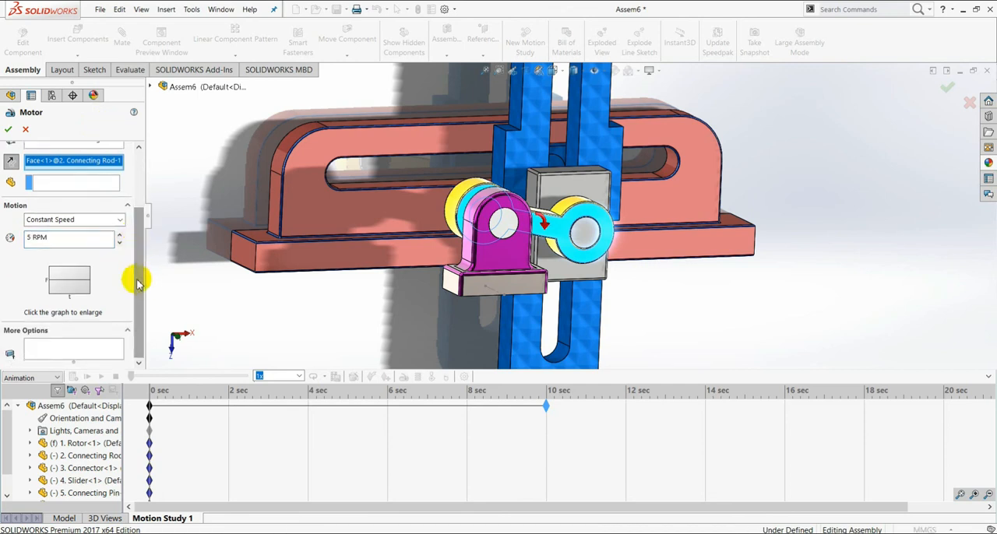
{"action": "left_click", "coordinate": [7, 133]}
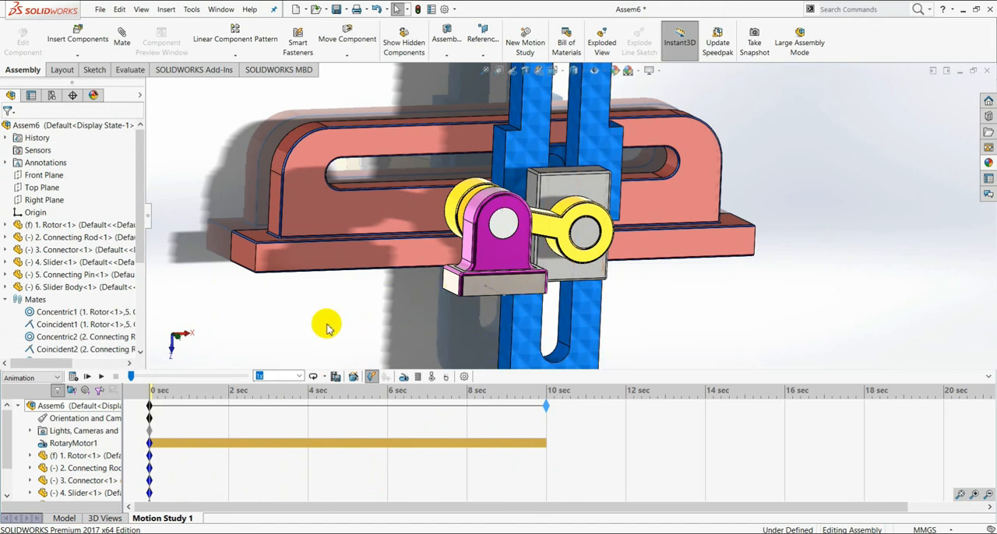
Step: Calculate the motion study with the whole mechanism in view and stop its playback partway
{"action": "scroll", "coordinate": [589, 187], "scroll_direction": "up", "scroll_amount": 3}
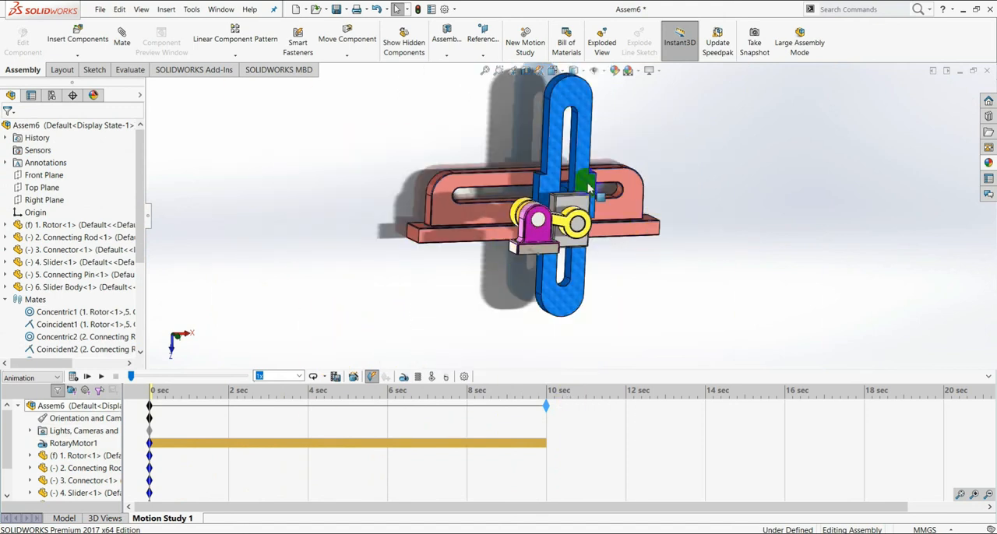
{"action": "scroll", "coordinate": [697, 273], "scroll_direction": "up", "scroll_amount": 2}
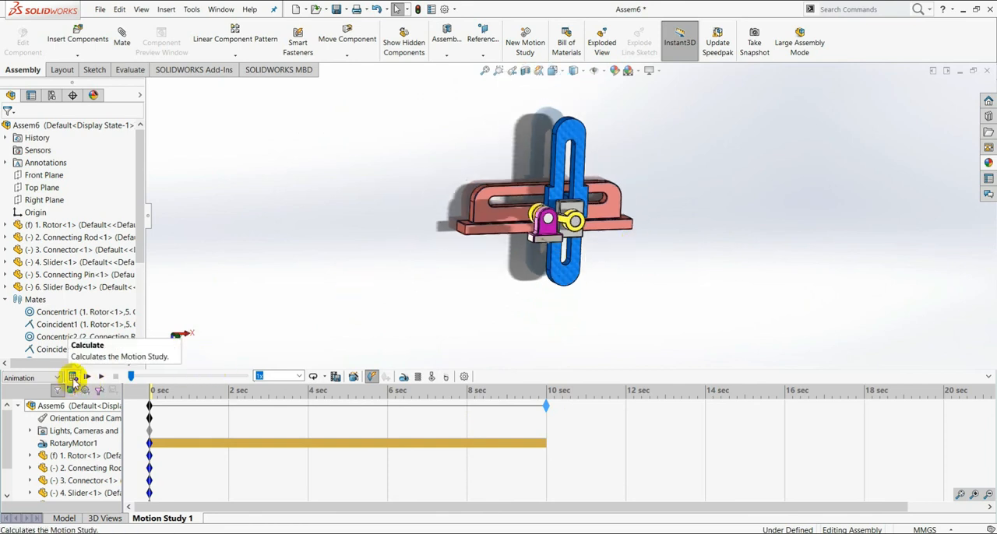
{"action": "left_click", "coordinate": [73, 377]}
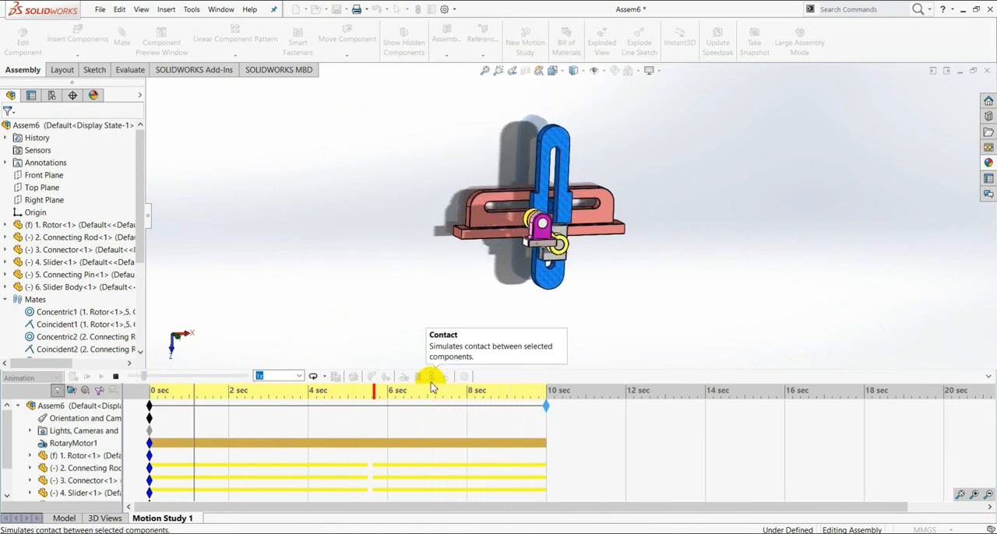
{"action": "left_click", "coordinate": [116, 377]}
{"action": "left_click", "coordinate": [152, 406]}
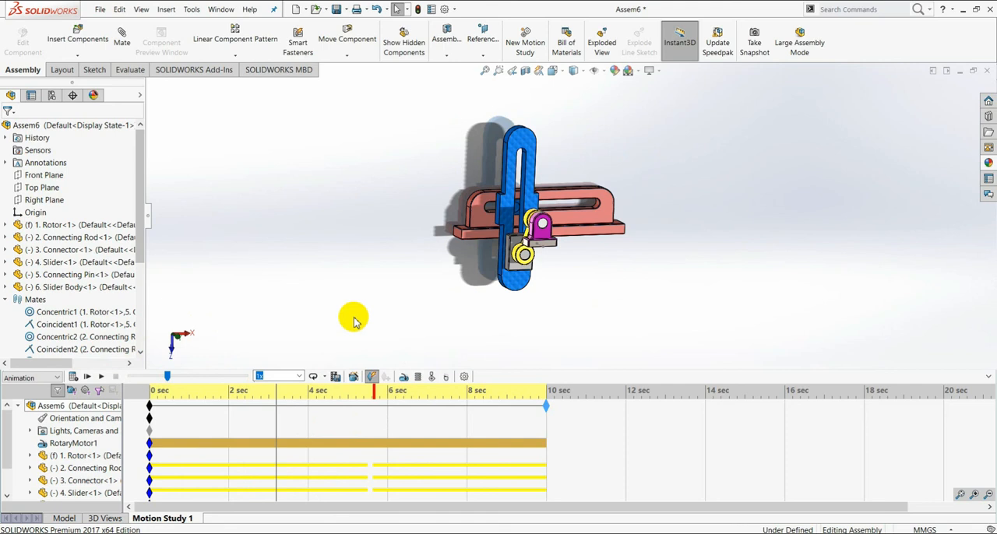
Step: Save the entire animation as the AVI file Assem6 with the Intel IYUV codec, recalculating the motion study results before saving
{"action": "left_click", "coordinate": [335, 377]}
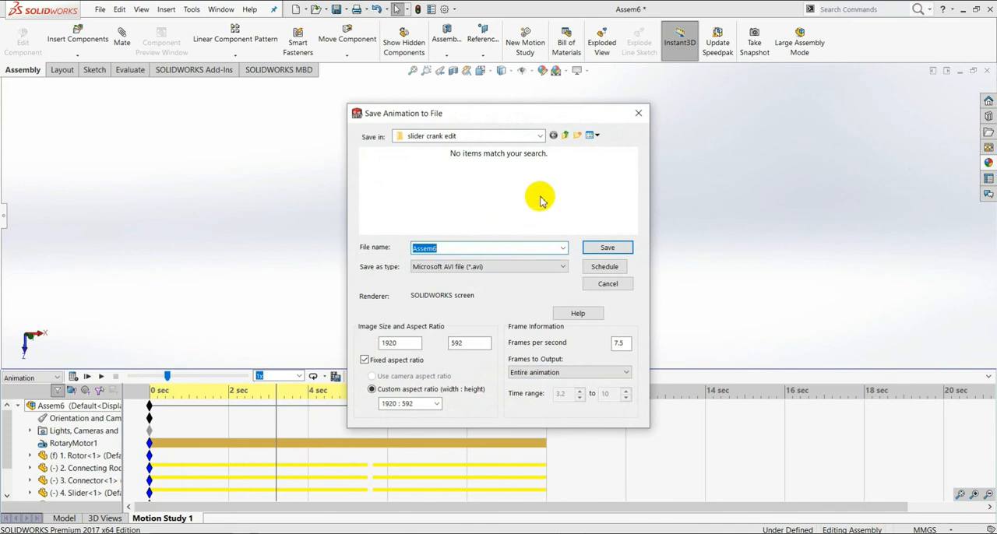
{"action": "left_click", "coordinate": [601, 253]}
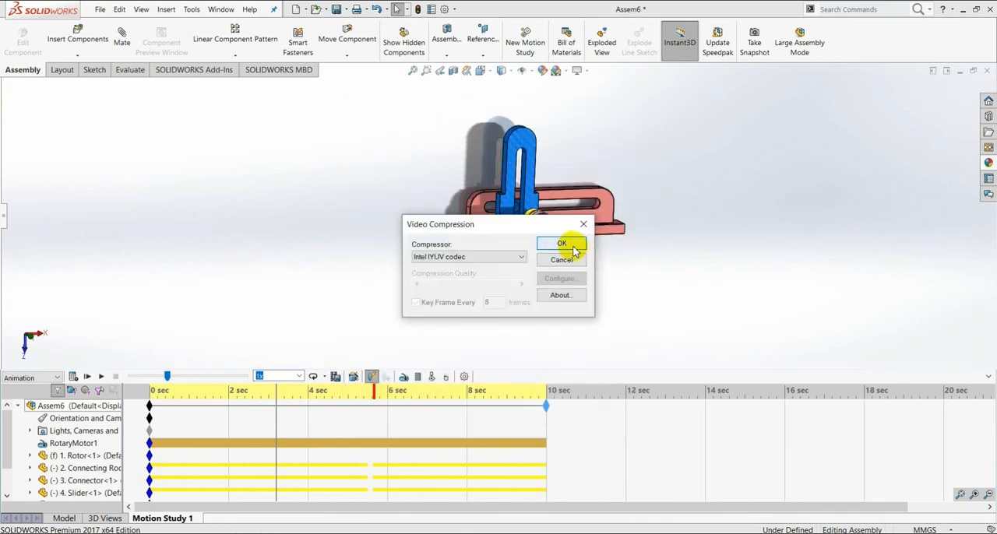
{"action": "left_click", "coordinate": [574, 249]}
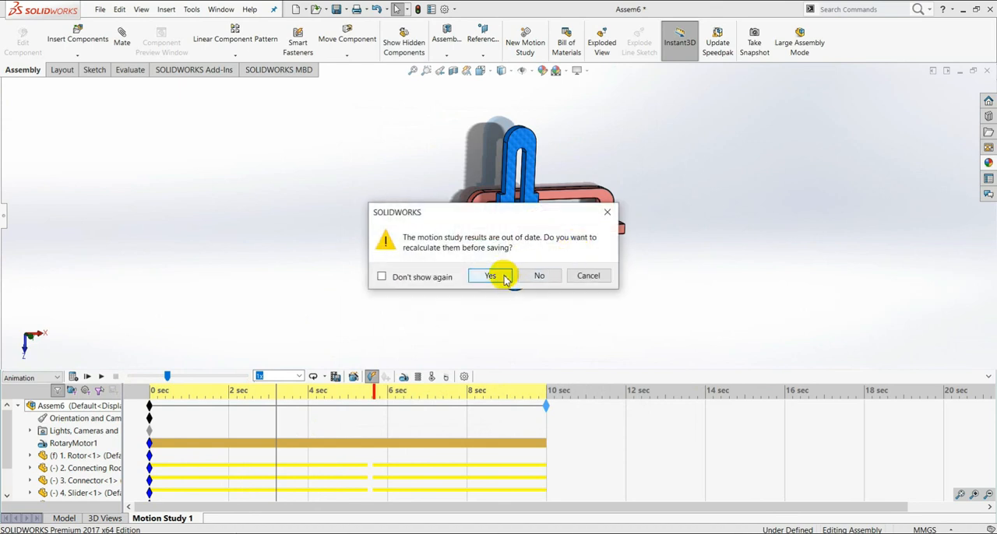
{"action": "left_click", "coordinate": [504, 278]}
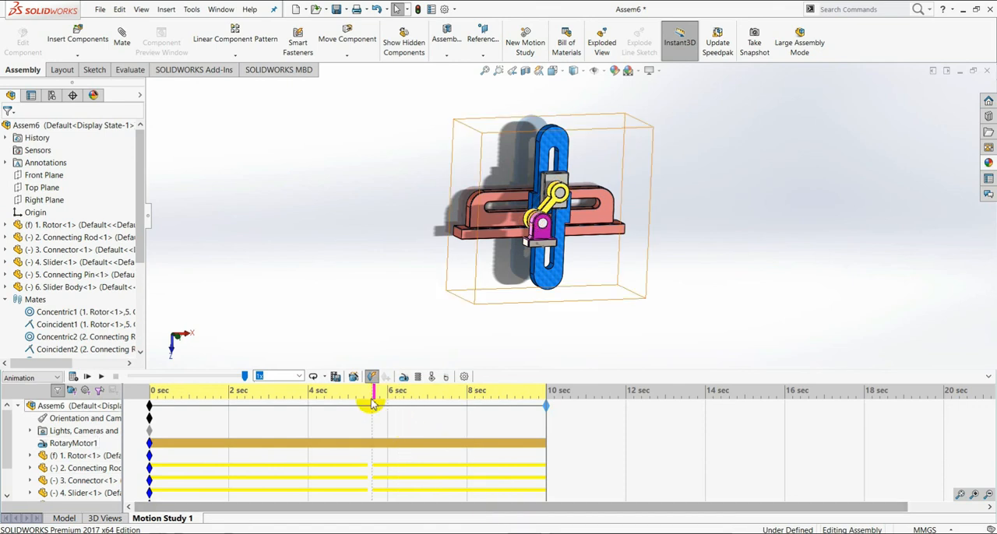
Step: Examine the file types offered for saving the animation, then leave without saving again
{"action": "left_click", "coordinate": [335, 378]}
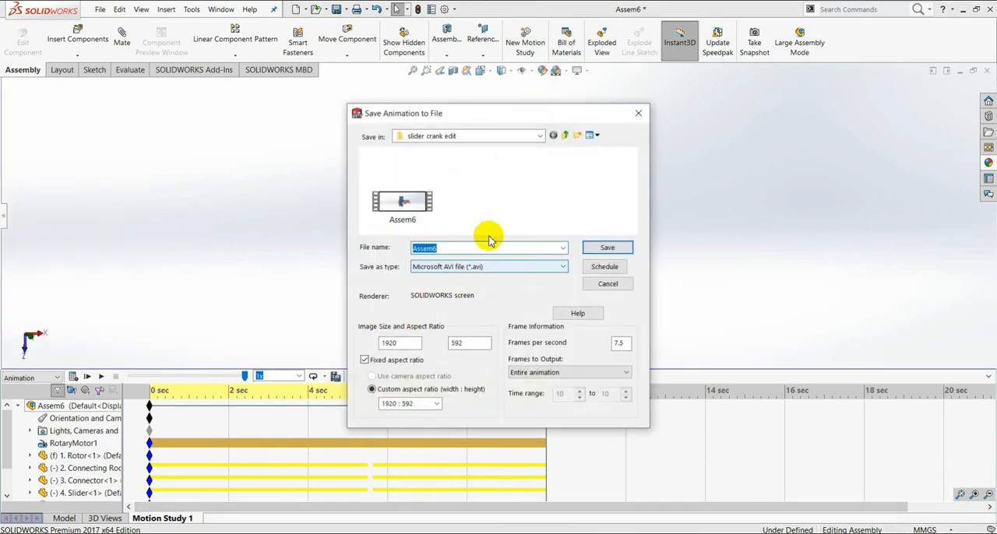
{"action": "left_click", "coordinate": [564, 269]}
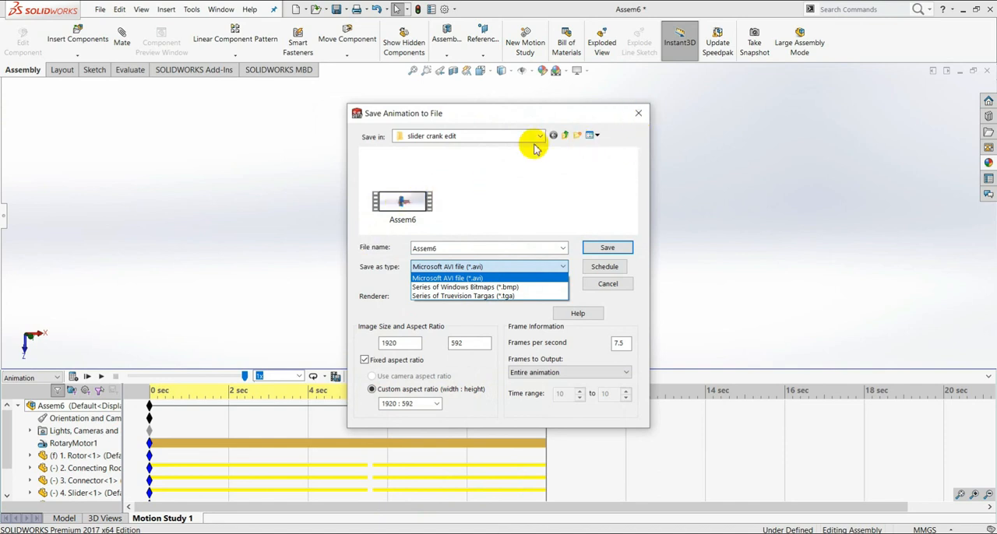
{"action": "left_click", "coordinate": [612, 285]}
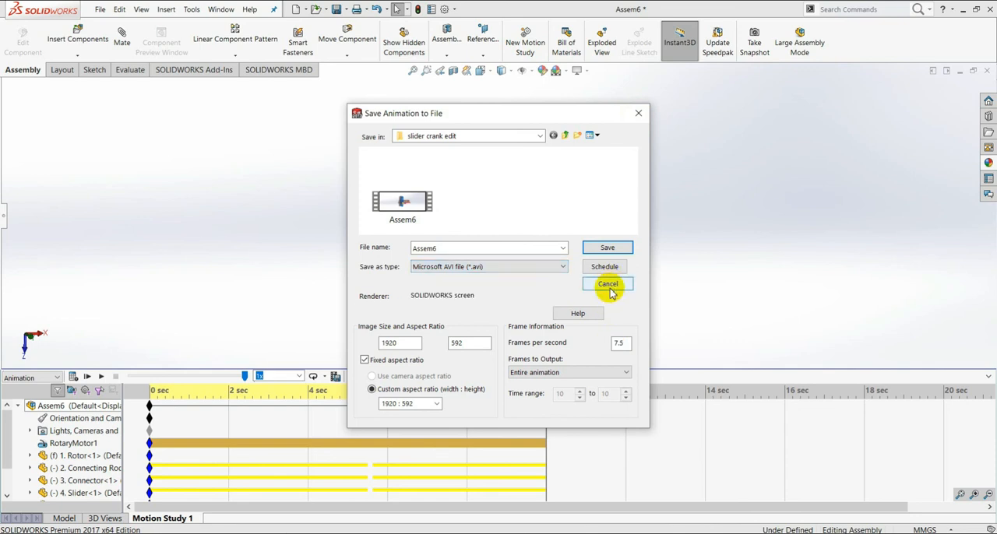
{"action": "left_click", "coordinate": [610, 289]}
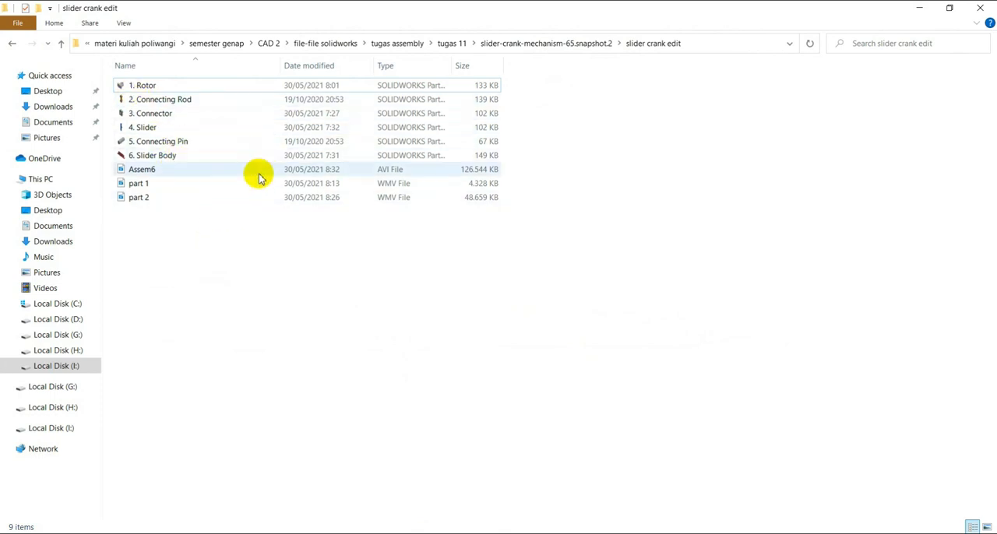
Step: Switch to File Explorer, play the saved Assem6 video from the slider crank edit folder and close the player
{"action": "double_click", "coordinate": [187, 170]}
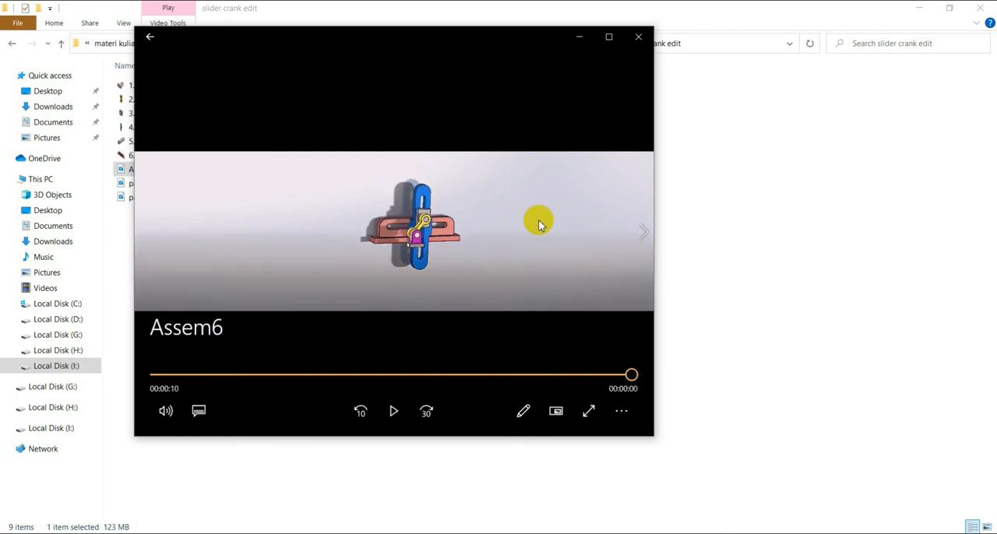
{"action": "left_click", "coordinate": [639, 37]}
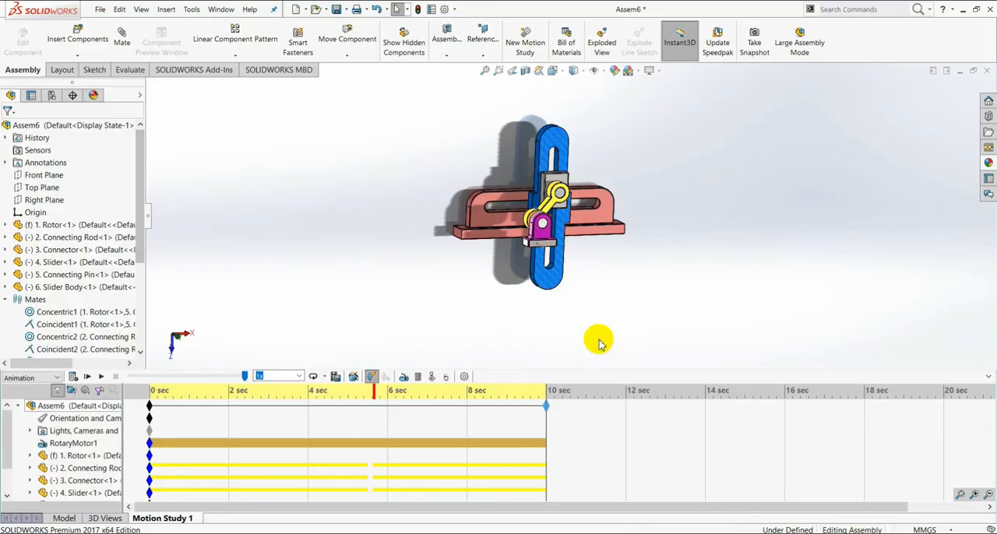
Step: Return to the assembly model and open the Mate command to examine the available mechanical mate types
{"action": "left_click", "coordinate": [66, 519]}
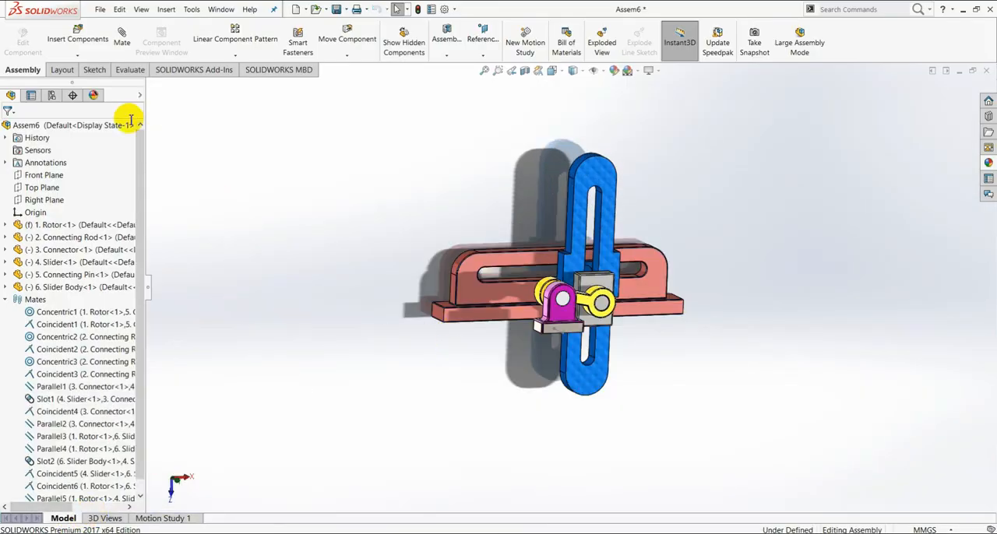
{"action": "left_click", "coordinate": [123, 41]}
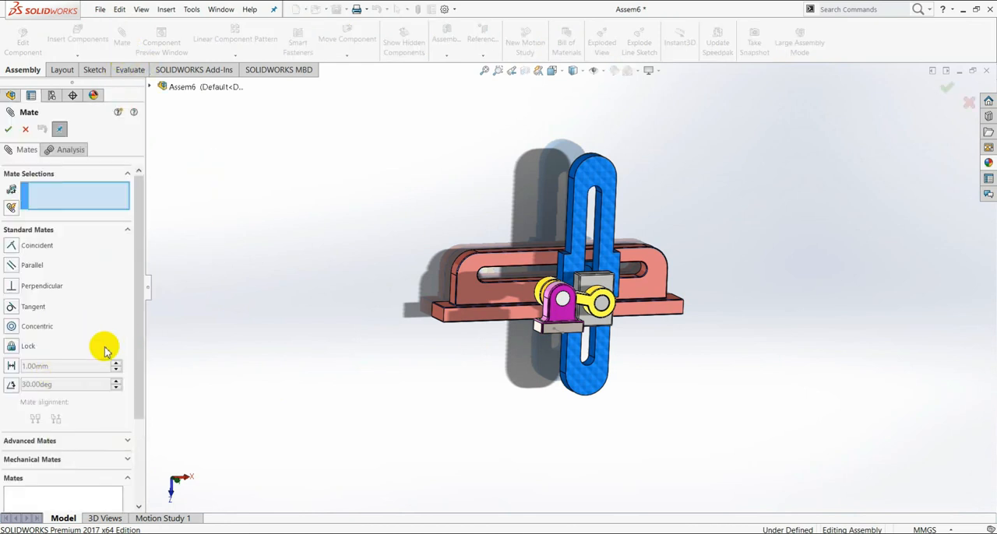
{"action": "left_click", "coordinate": [127, 459]}
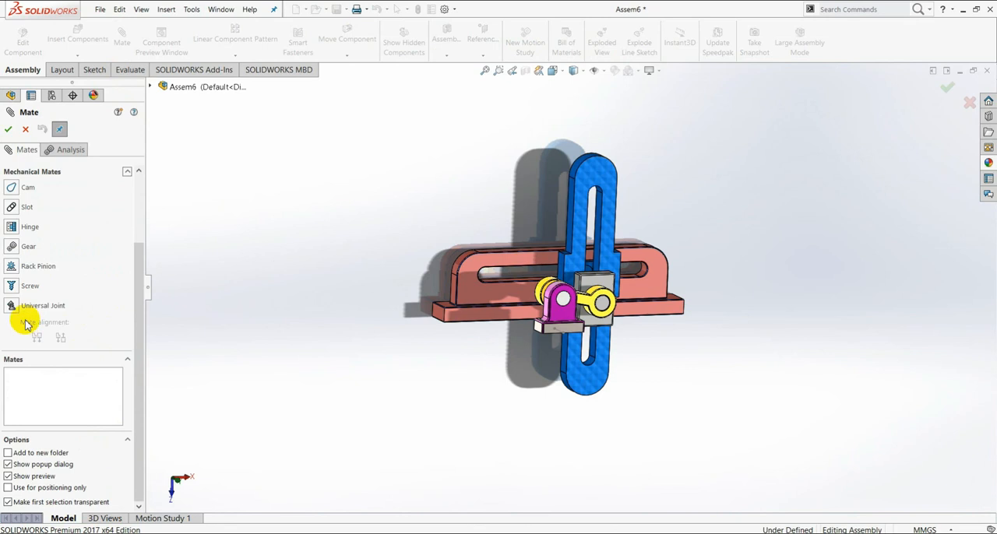